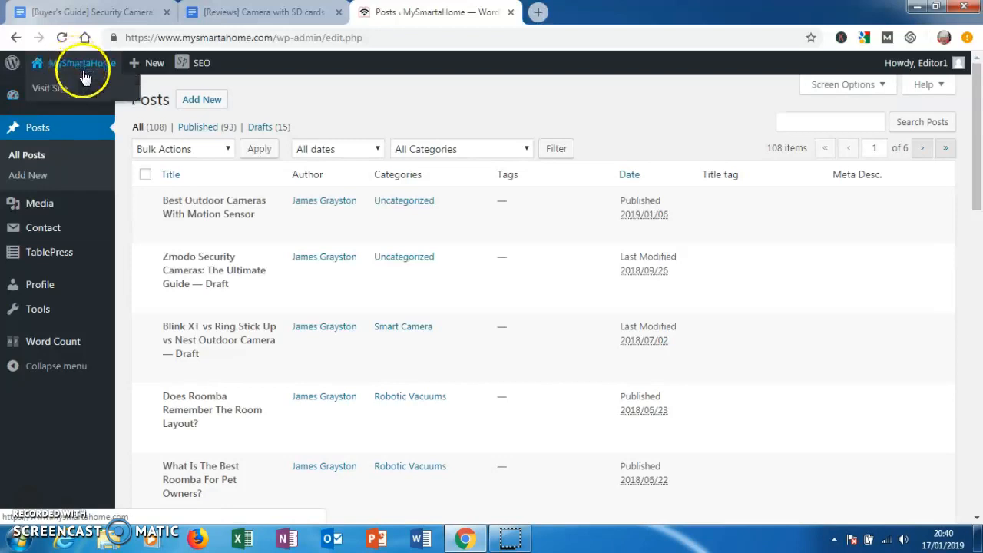
- Review the buyer's guide and camera reviews documents, and start a new WordPress post with the welcome tip dismissed
{"action": "mouse_move", "coordinate": [82, 254]}
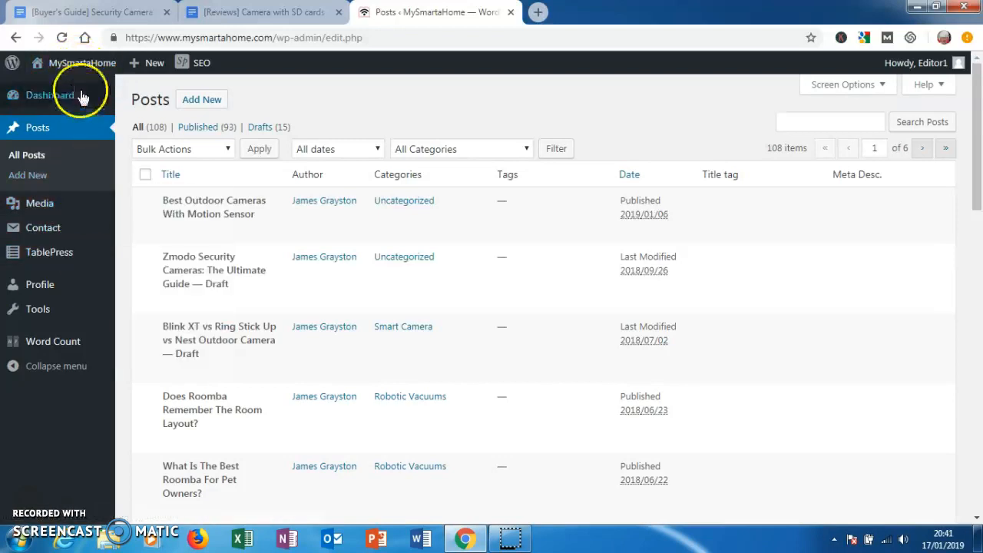
{"action": "left_click", "coordinate": [76, 14]}
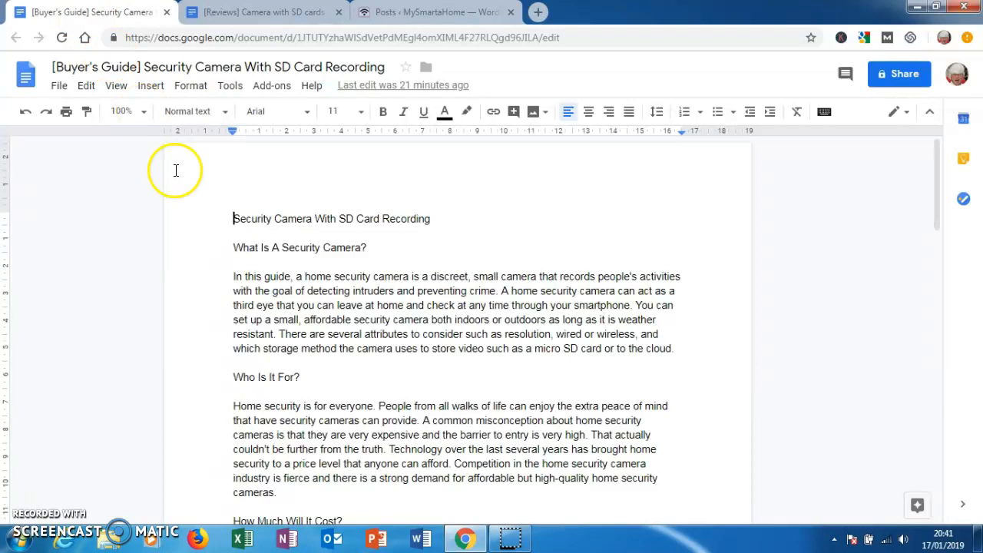
{"action": "left_click", "coordinate": [256, 14]}
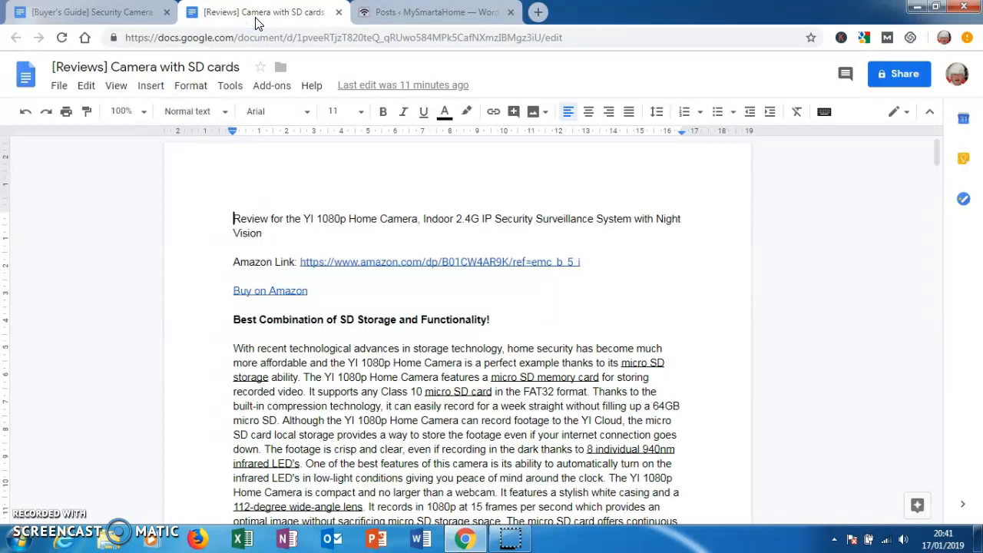
{"action": "left_click", "coordinate": [397, 15]}
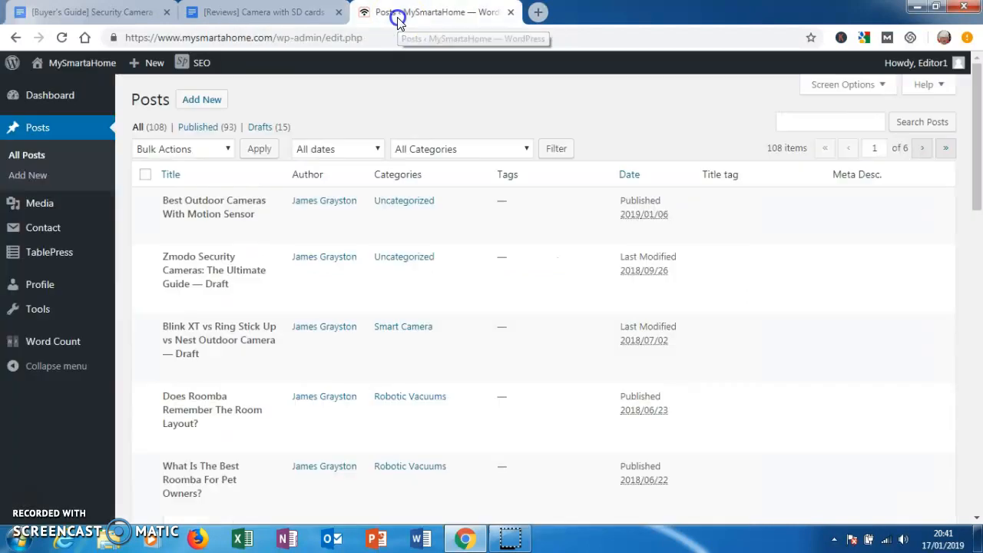
{"action": "left_click", "coordinate": [209, 102]}
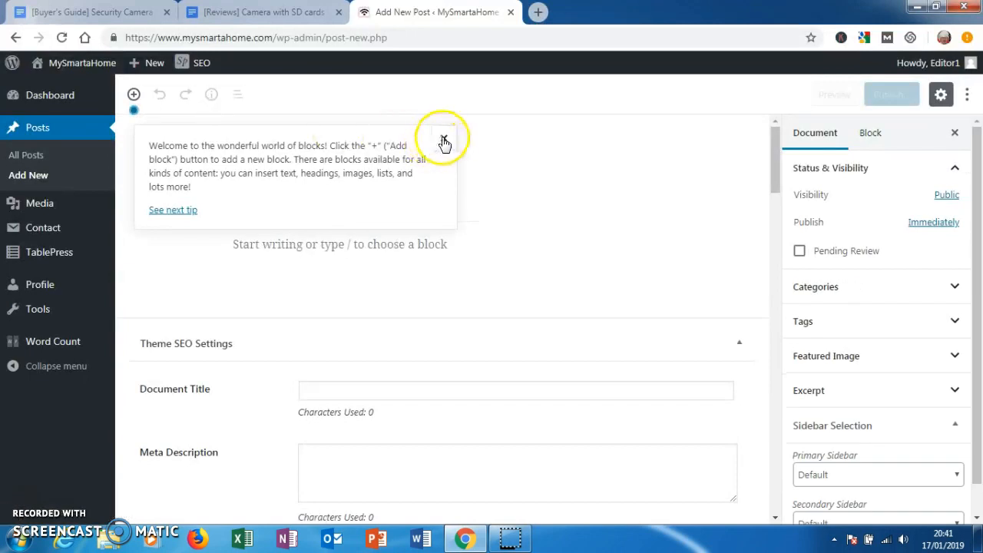
{"action": "left_click", "coordinate": [444, 137]}
- Copy the title "Security Camera With SD Card Recording" from the buyer's guide document into the new post's title
{"action": "left_click", "coordinate": [134, 12]}
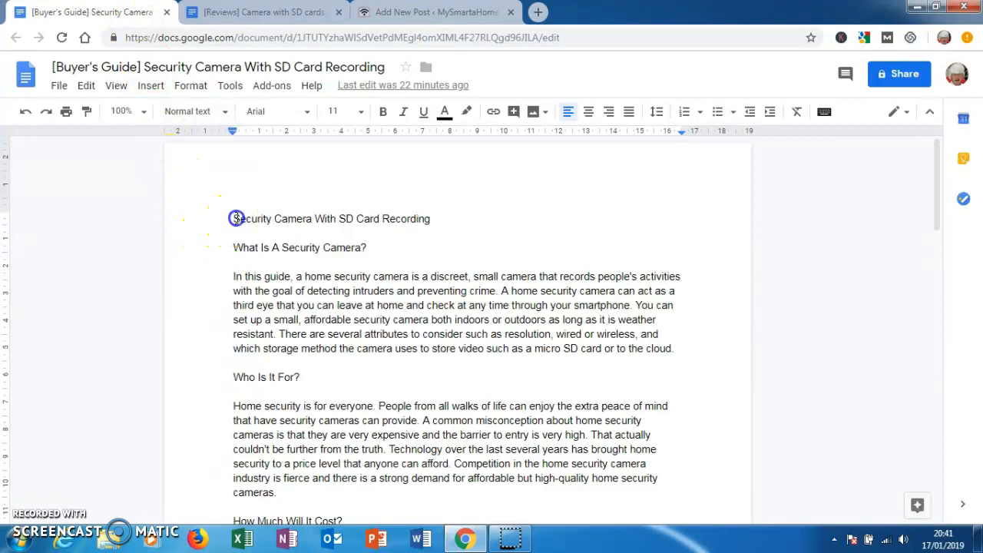
{"action": "left_click_drag", "start_coordinate": [326, 224], "coordinate": [382, 223]}
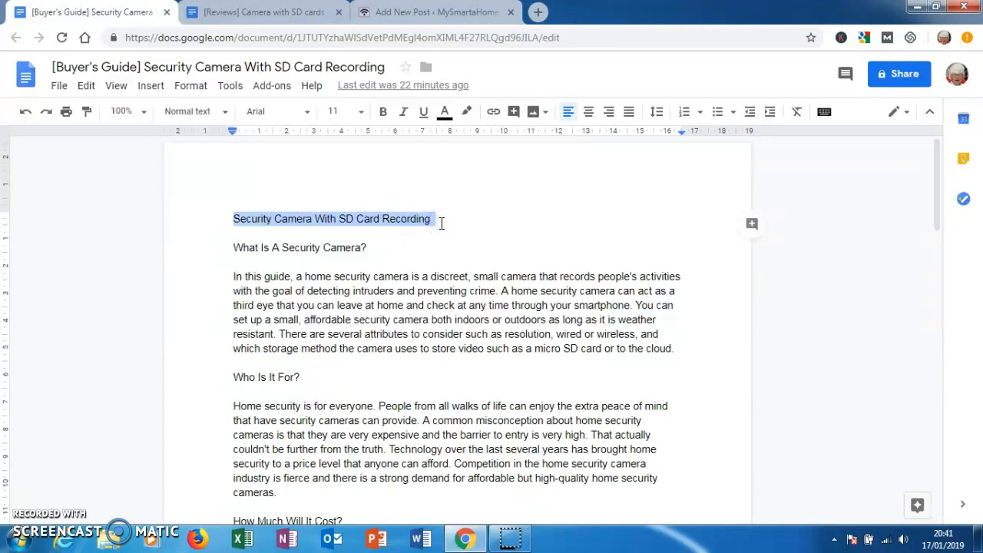
{"action": "left_click", "coordinate": [395, 12]}
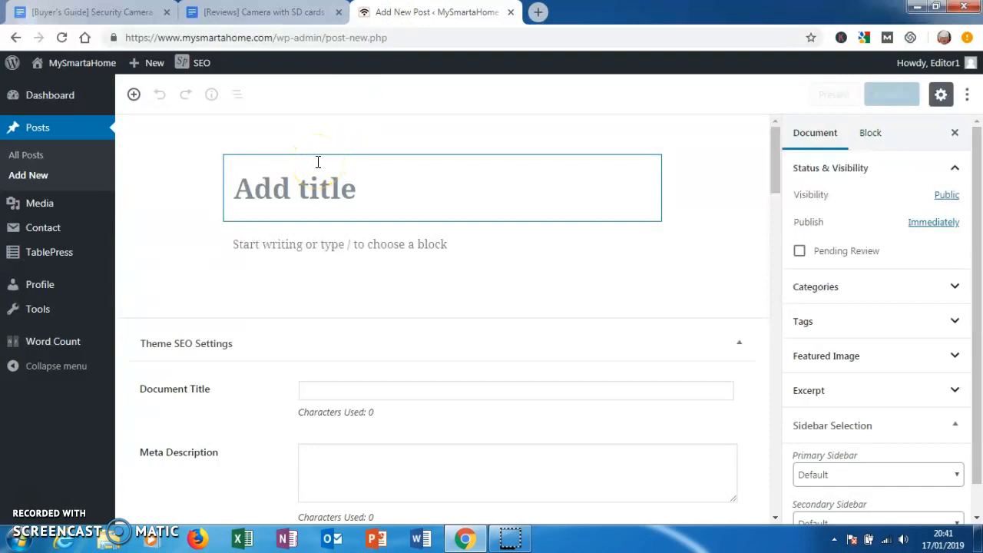
{"action": "type", "text": "Security Camera With SD Card Recording"}
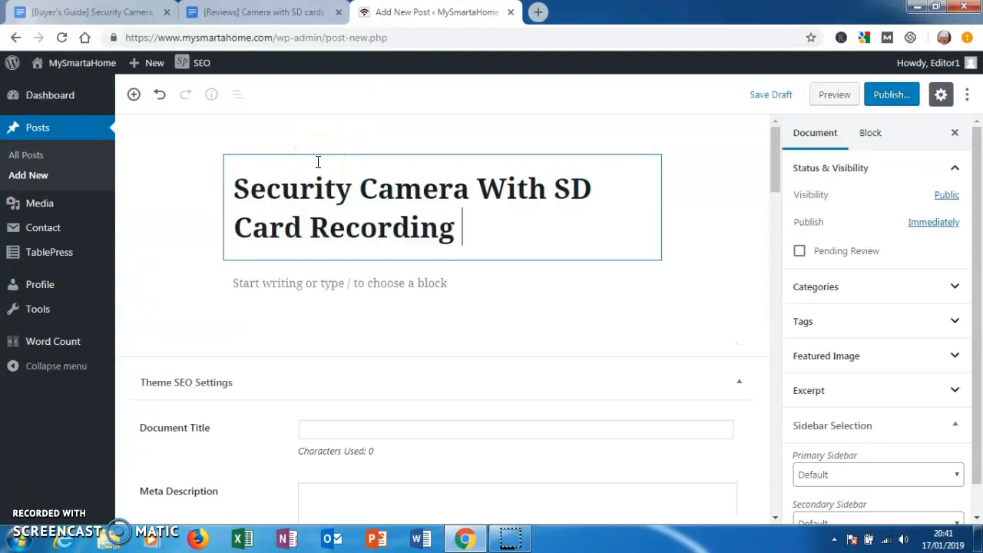
- Copy the entire buyer's guide text into the WordPress post body and remove the duplicate title block
{"action": "left_click", "coordinate": [99, 12]}
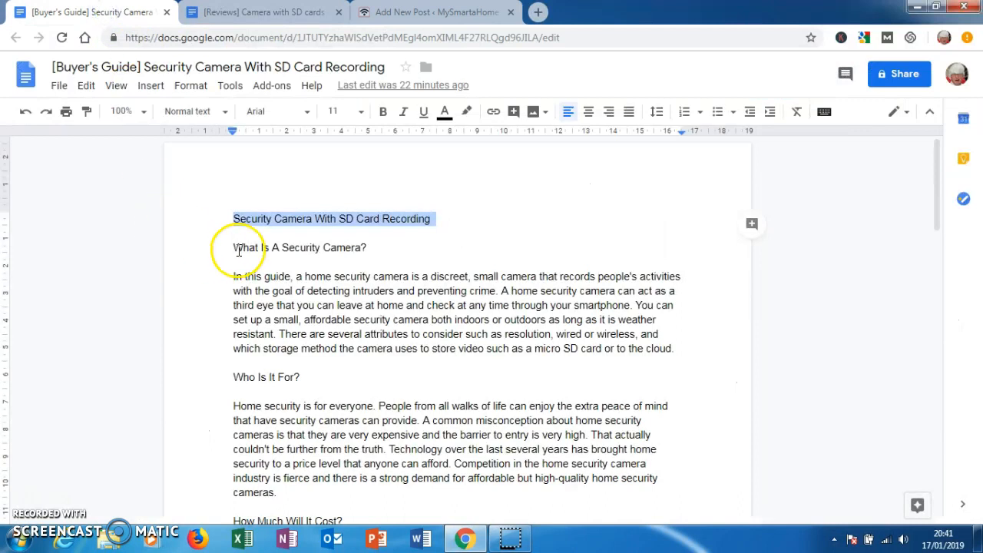
{"action": "left_click", "coordinate": [236, 220]}
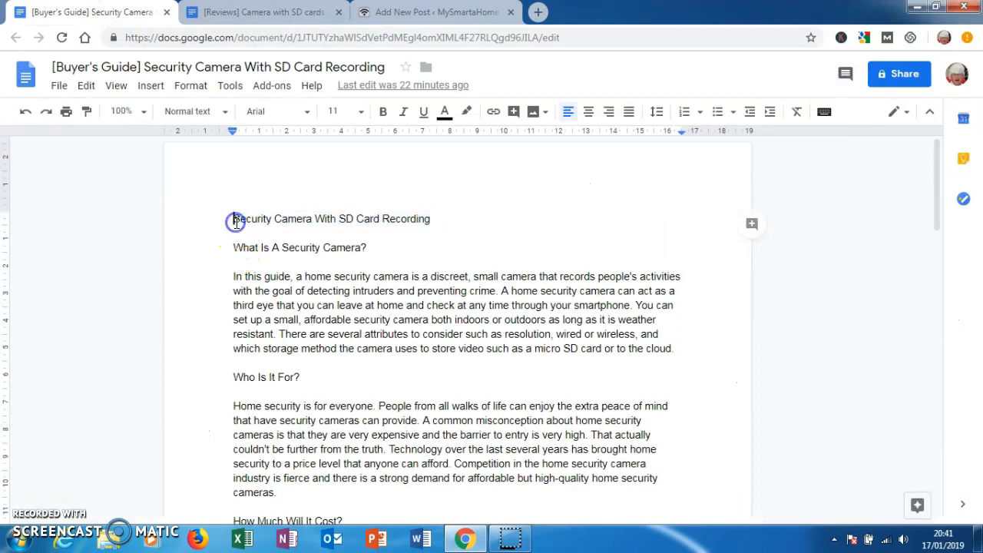
{"action": "key", "text": "ctrl+a"}
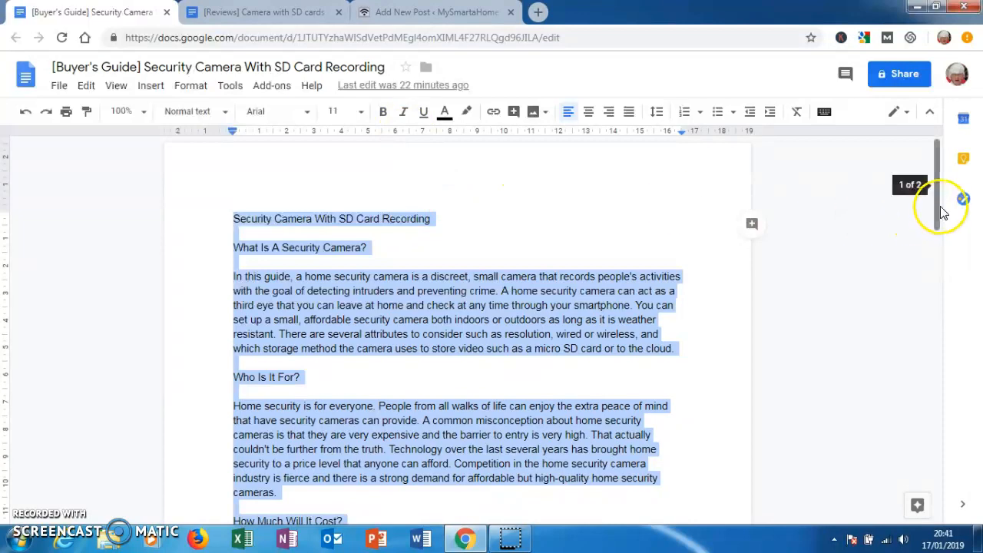
{"action": "left_click_drag", "start_coordinate": [940, 211], "coordinate": [930, 400]}
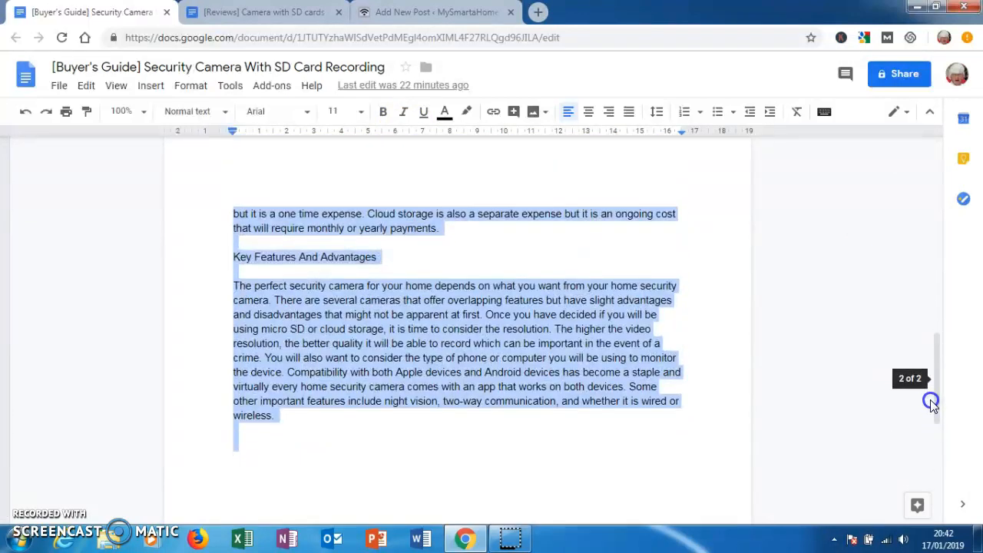
{"action": "left_click", "coordinate": [397, 12]}
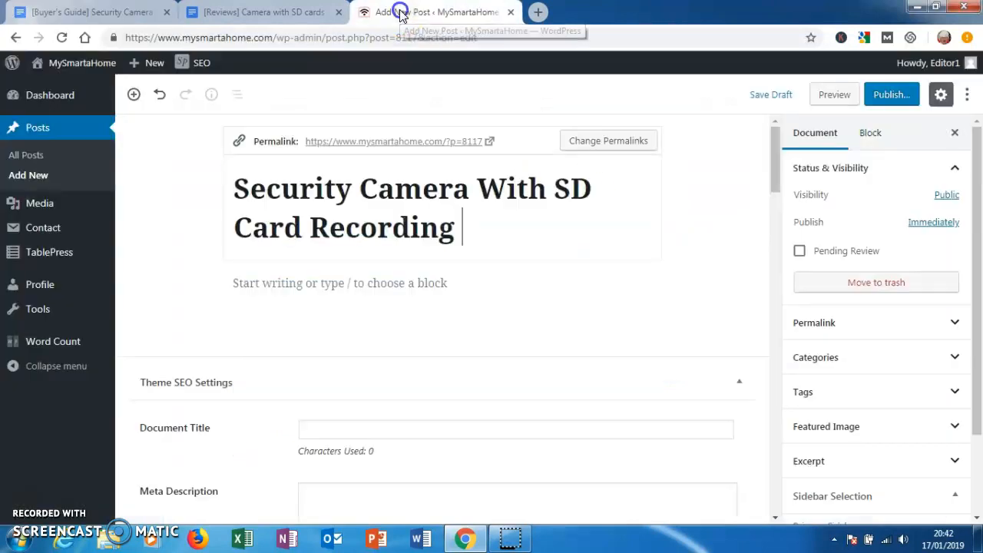
{"action": "left_click", "coordinate": [268, 285]}
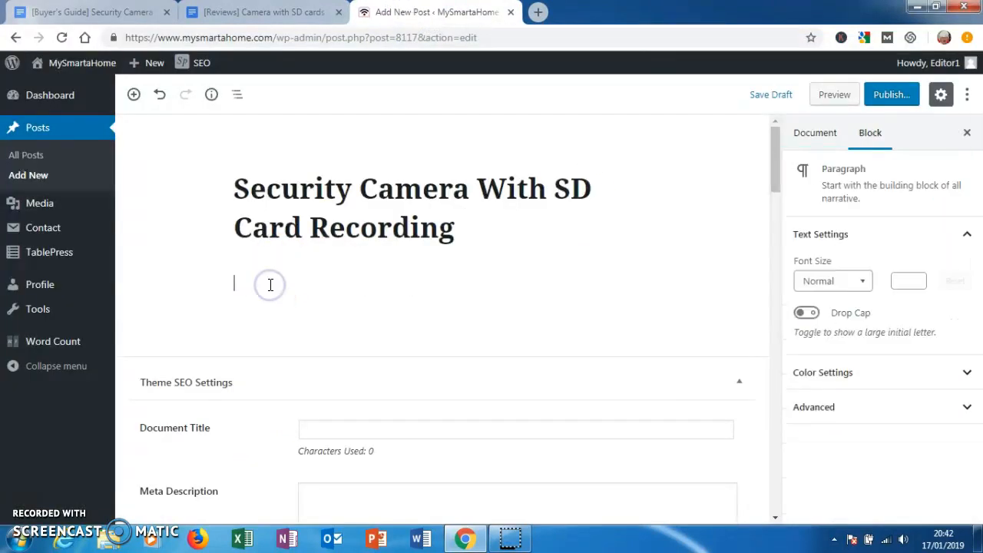
{"action": "key", "text": "ctrl+v"}
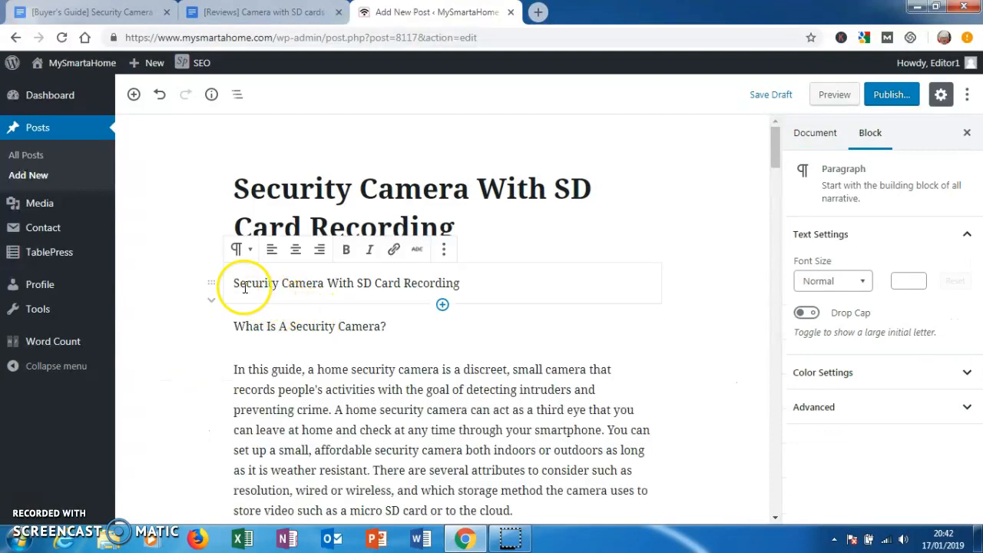
{"action": "left_click", "coordinate": [443, 250]}
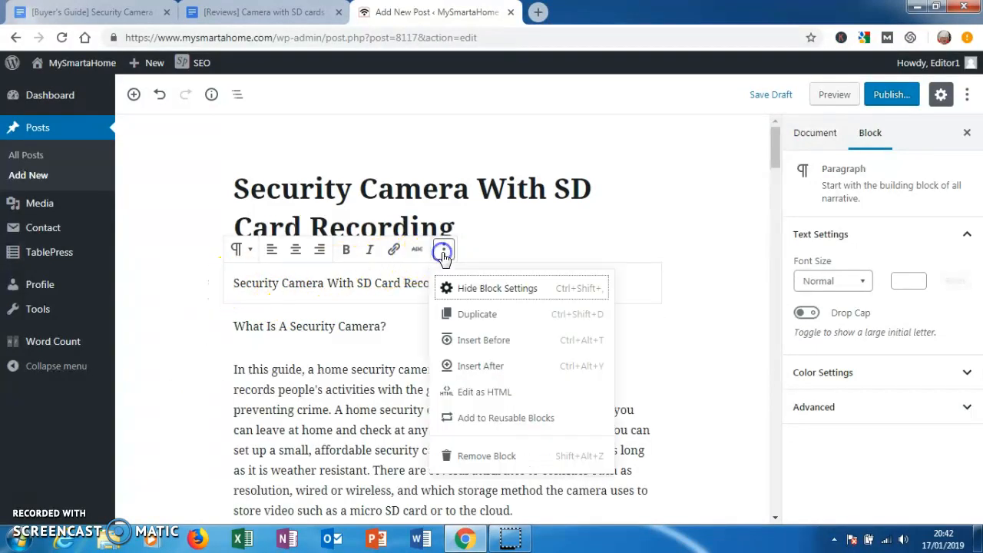
{"action": "left_click", "coordinate": [480, 455]}
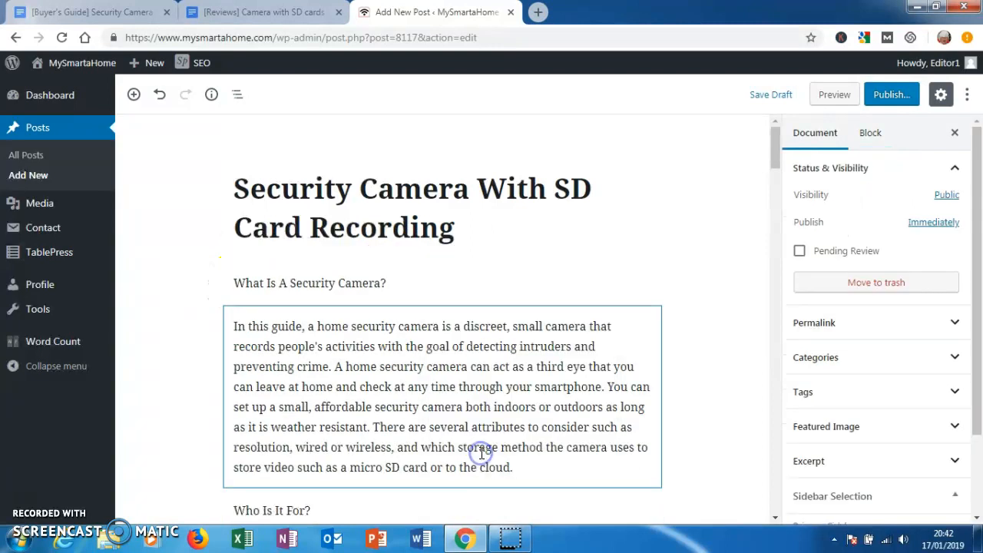
- Convert the "What Is A Security Camera?" paragraph into an H2 heading
{"action": "left_click", "coordinate": [389, 282]}
{"action": "left_click_drag", "start_coordinate": [389, 282], "coordinate": [250, 276]}
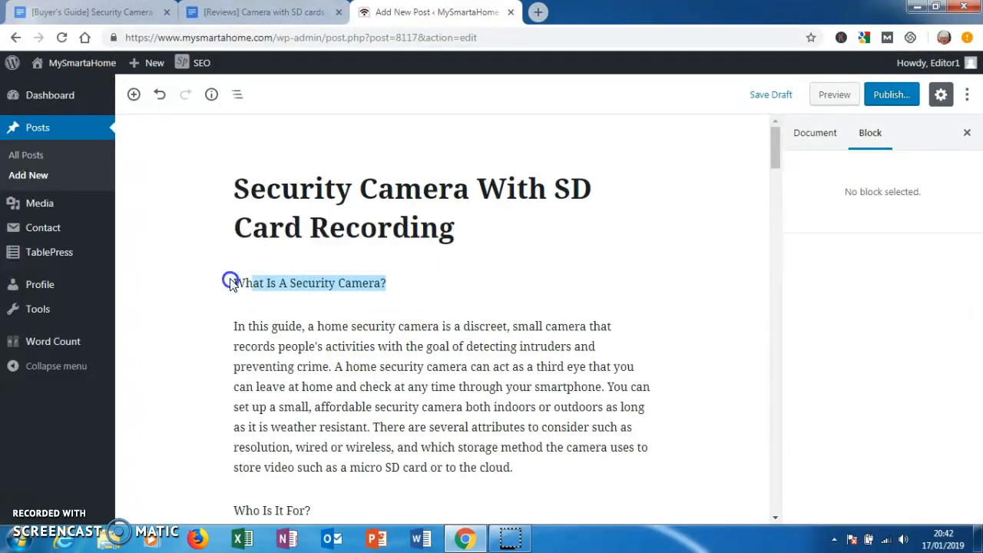
{"action": "left_click_drag", "start_coordinate": [234, 282], "coordinate": [388, 281]}
{"action": "left_click", "coordinate": [361, 271]}
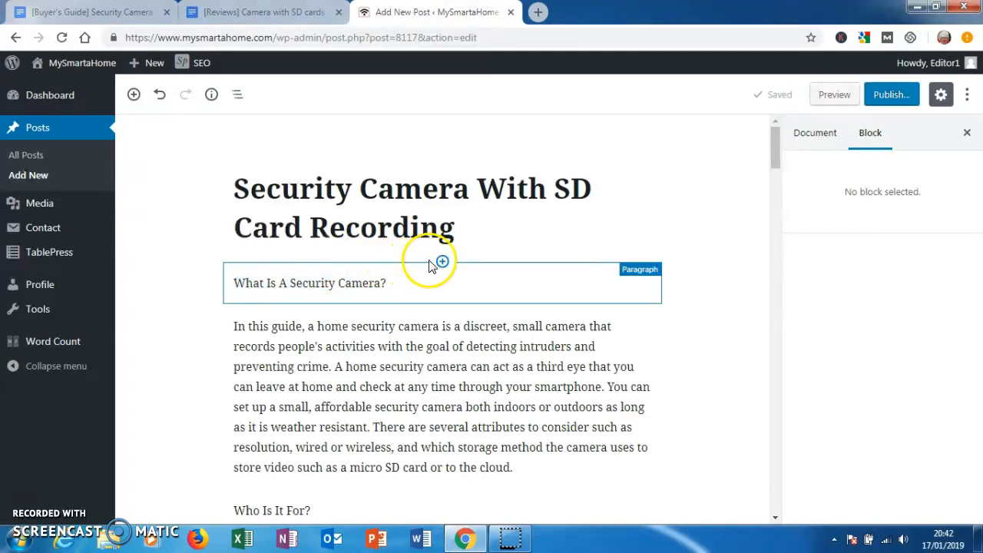
{"action": "left_click", "coordinate": [257, 280]}
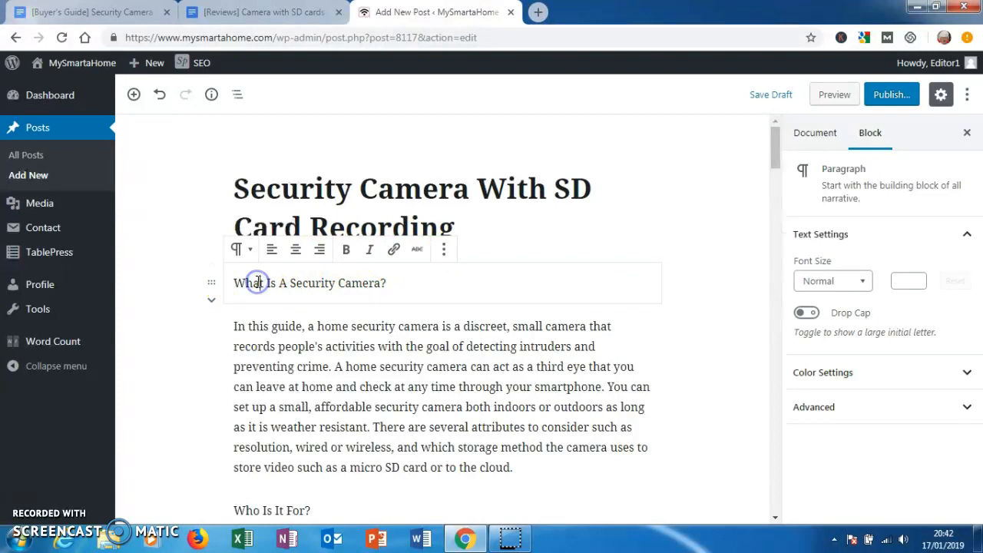
{"action": "left_click", "coordinate": [243, 251]}
{"action": "left_click", "coordinate": [264, 334]}
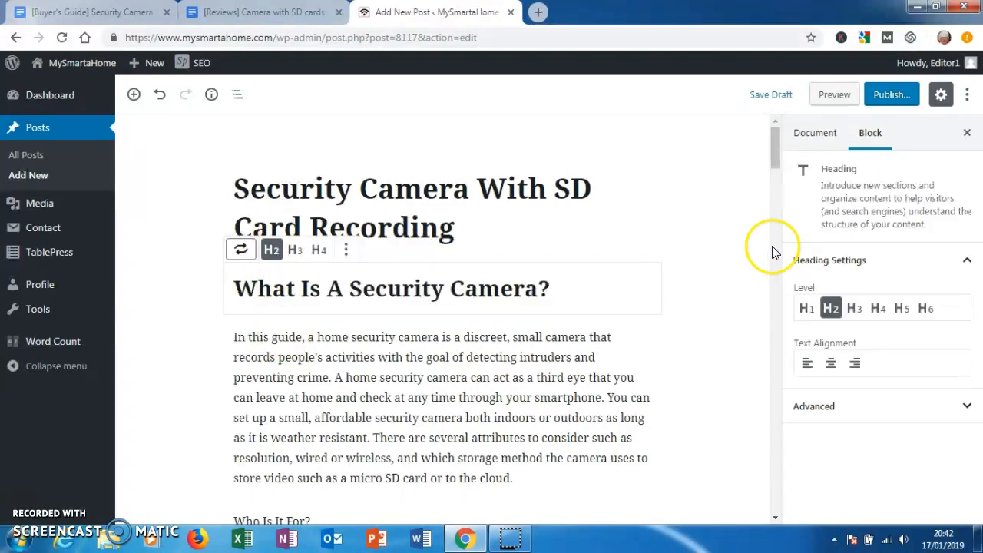
- Convert the "Who Is It For?" and "How Much Will It Cost?" paragraphs into H2 headings
{"action": "scroll", "coordinate": [773, 168], "scroll_direction": "down", "scroll_amount": 4}
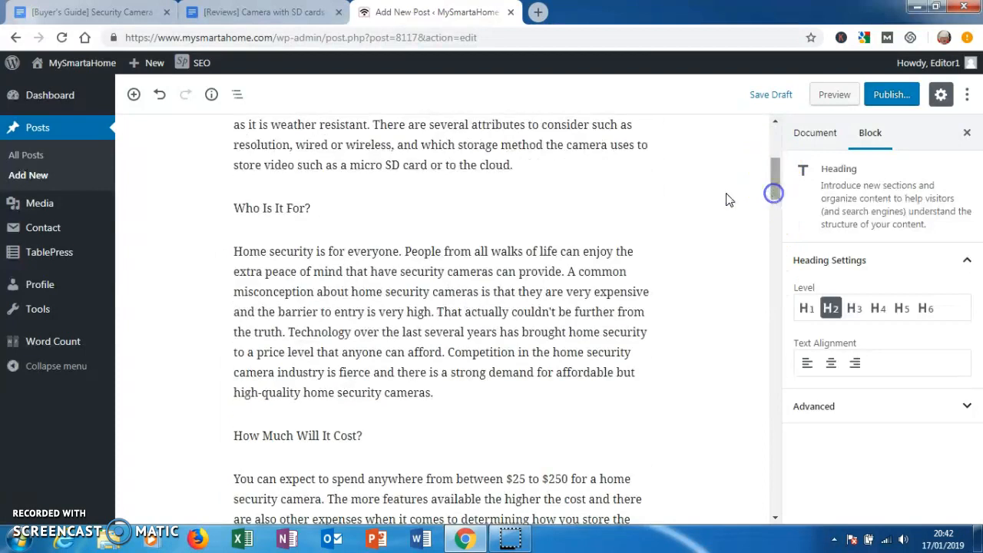
{"action": "left_click_drag", "start_coordinate": [325, 210], "coordinate": [235, 208]}
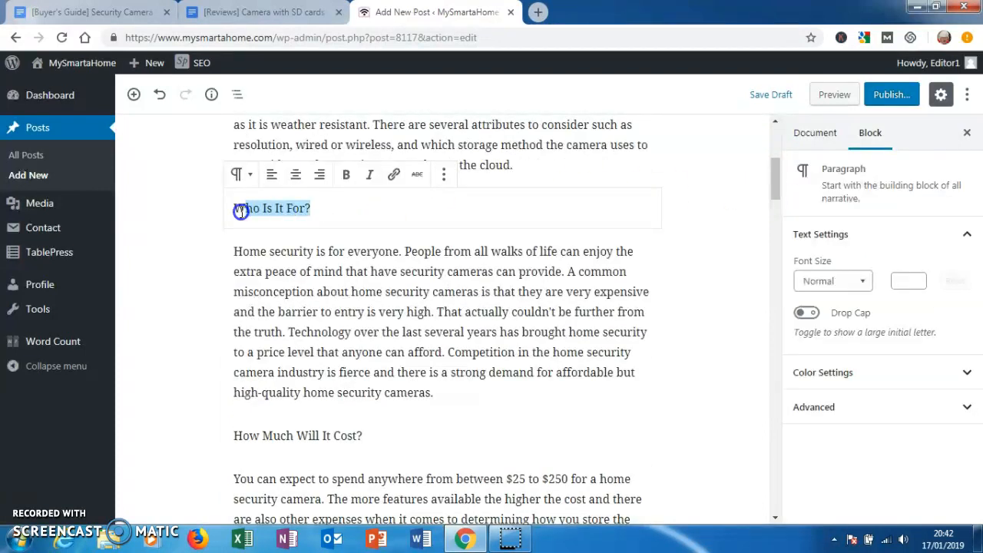
{"action": "left_click", "coordinate": [243, 175]}
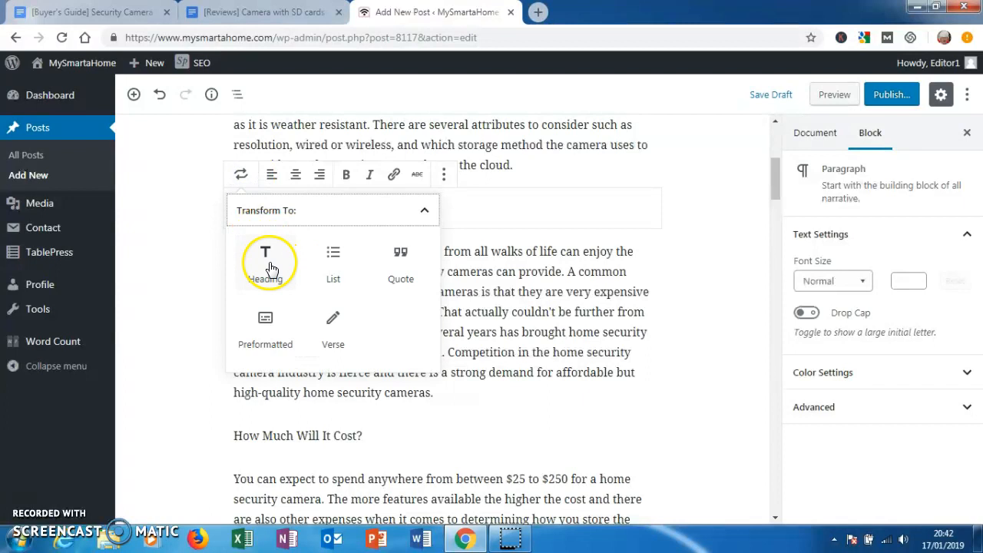
{"action": "left_click", "coordinate": [266, 257]}
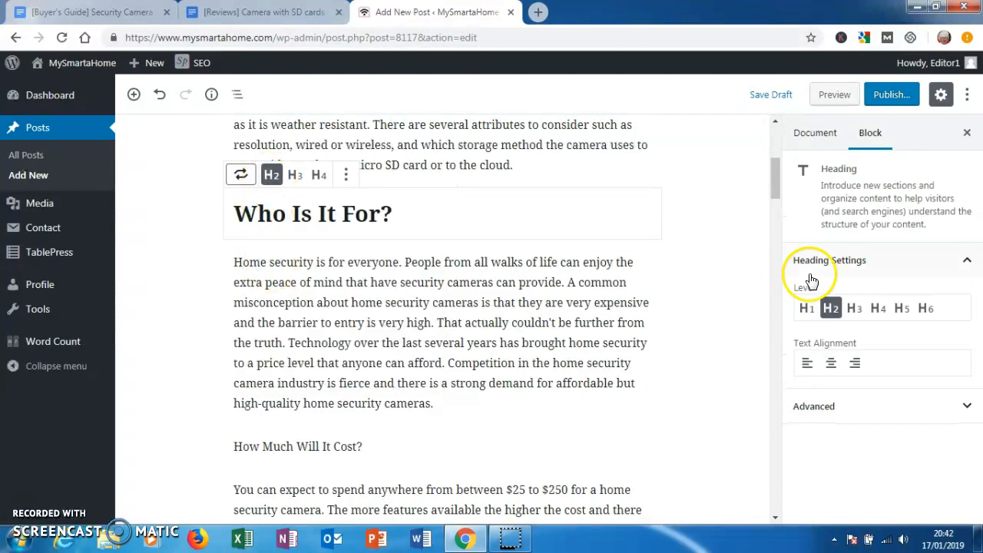
{"action": "left_click_drag", "start_coordinate": [773, 187], "coordinate": [772, 213]}
{"action": "left_click_drag", "start_coordinate": [370, 203], "coordinate": [269, 201]}
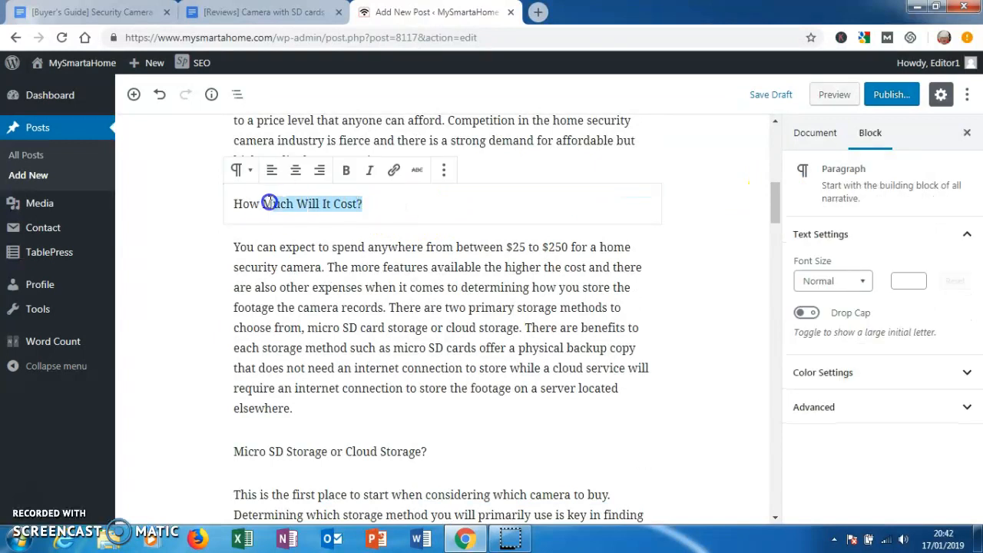
{"action": "left_click", "coordinate": [238, 169]}
{"action": "left_click", "coordinate": [265, 253]}
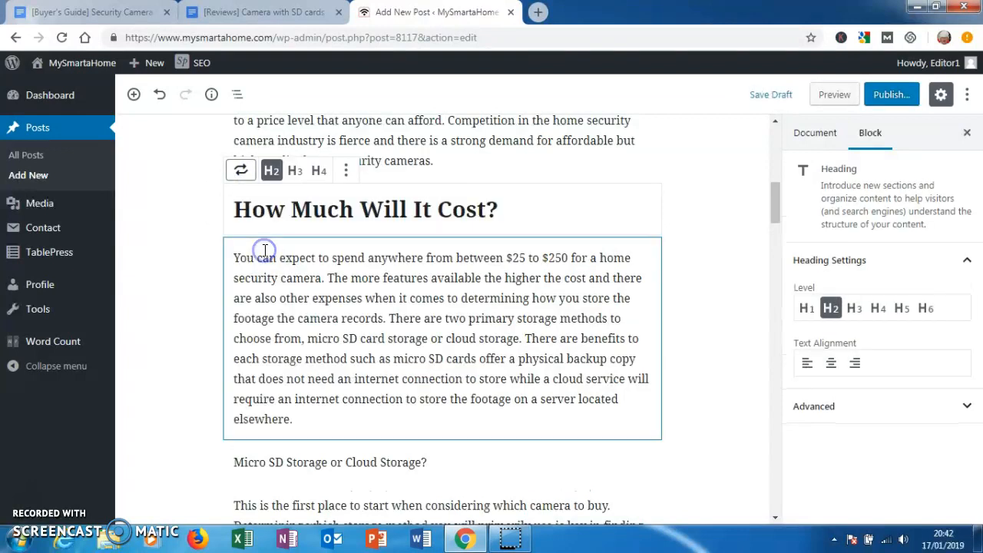
- Convert the "Micro SD Storage or Cloud Storage?" and "Key Features And Advantages" paragraphs into H2 headings
{"action": "left_click_drag", "start_coordinate": [776, 212], "coordinate": [772, 238]}
{"action": "left_click", "coordinate": [355, 231]}
{"action": "left_click", "coordinate": [356, 231]}
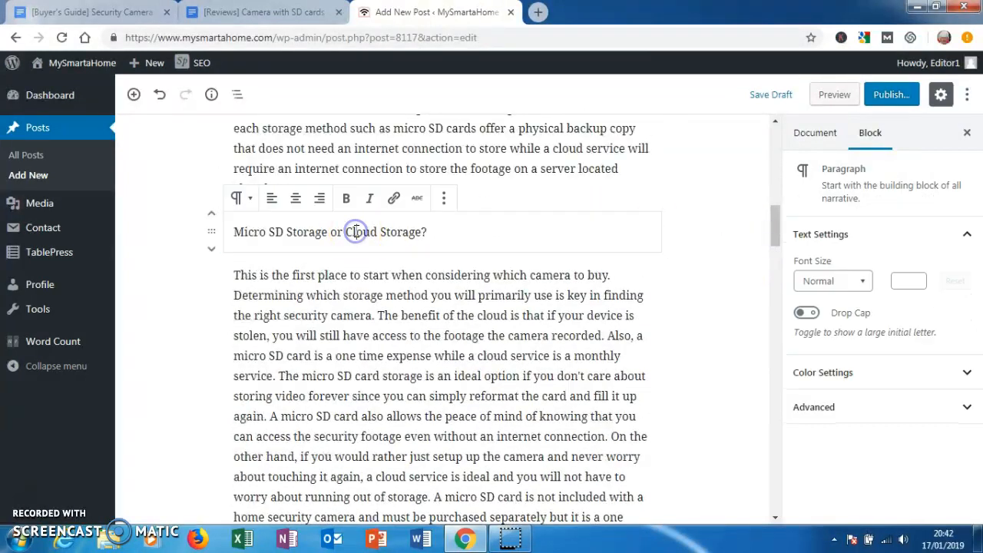
{"action": "left_click", "coordinate": [250, 203]}
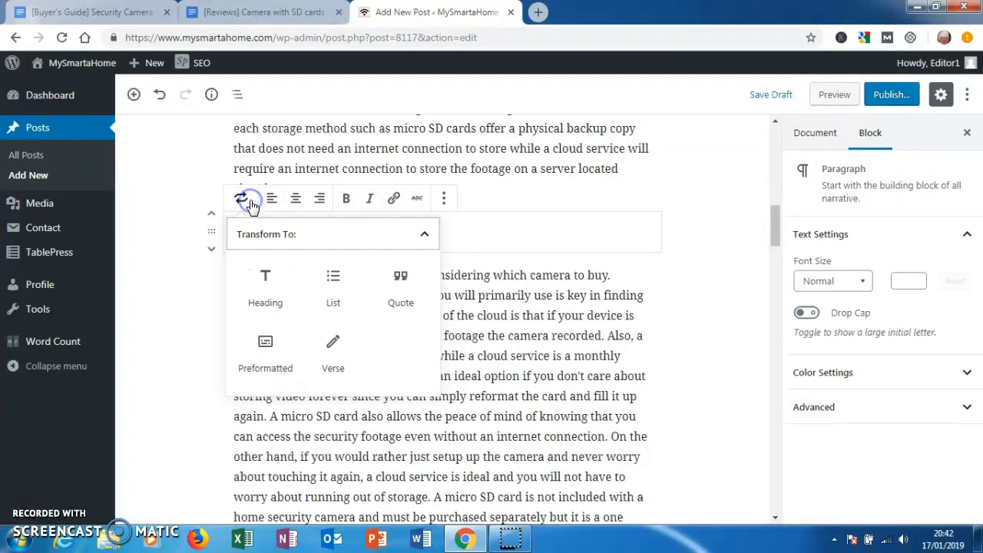
{"action": "left_click", "coordinate": [268, 282]}
{"action": "left_click_drag", "start_coordinate": [773, 237], "coordinate": [773, 277]}
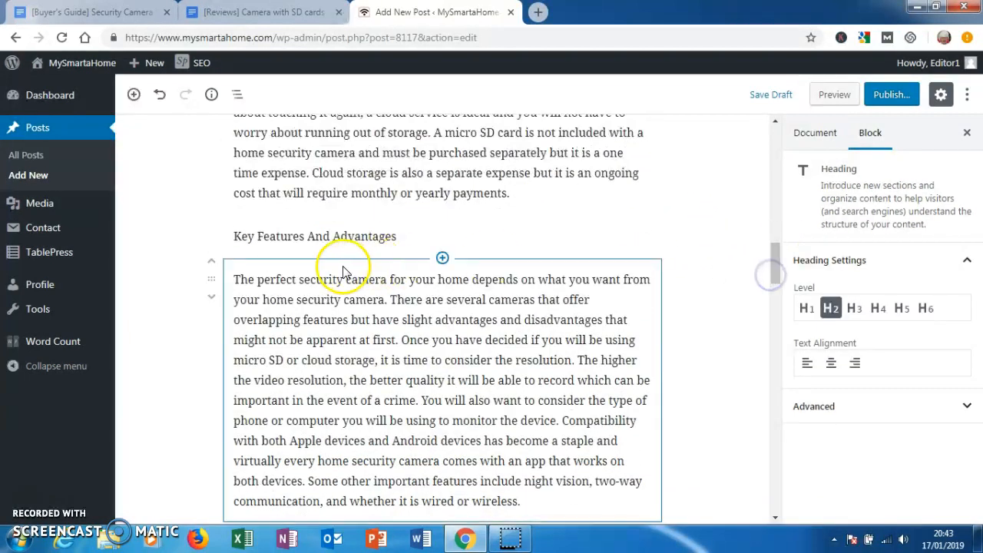
{"action": "left_click", "coordinate": [345, 236]}
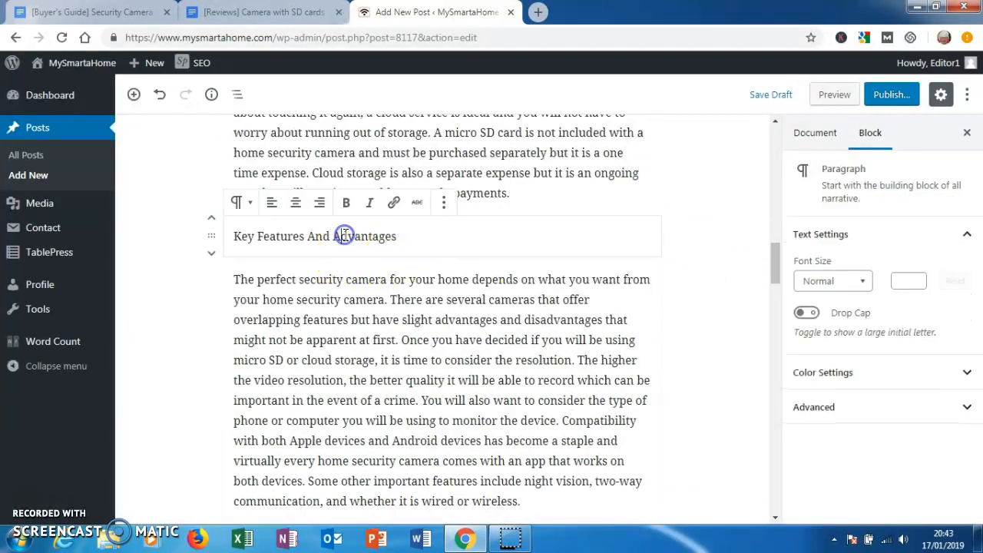
{"action": "left_click", "coordinate": [240, 202]}
{"action": "left_click", "coordinate": [265, 281]}
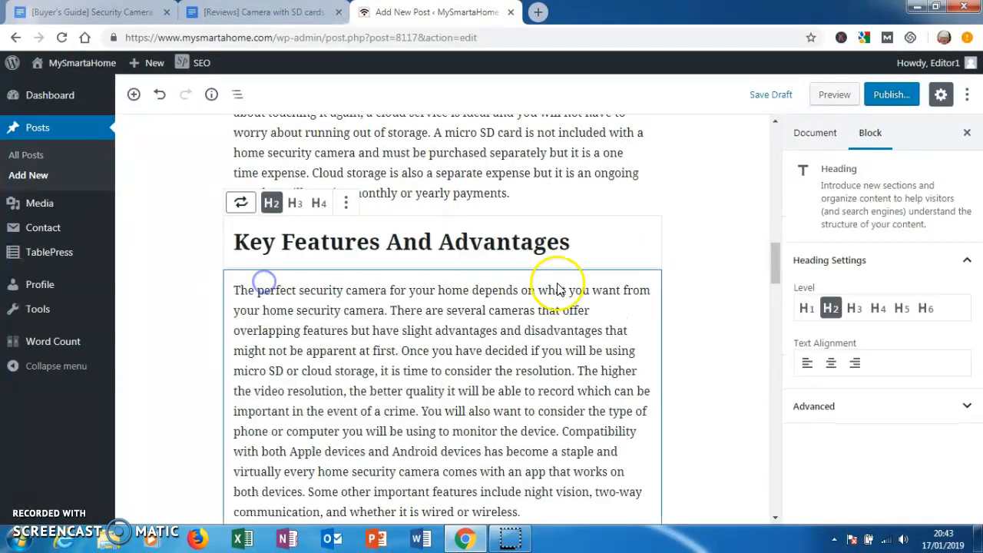
- Split the "What Is A Security Camera?" text into separate paragraphs beginning at "A home security camera", "You can set up" and "There are several attributes"
{"action": "left_click_drag", "start_coordinate": [775, 264], "coordinate": [784, 146]}
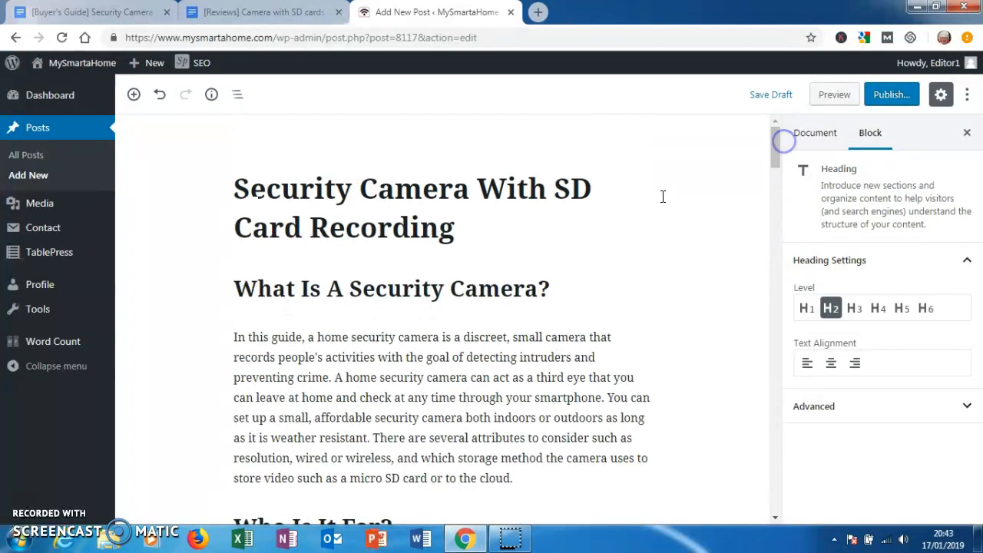
{"action": "left_click", "coordinate": [336, 376]}
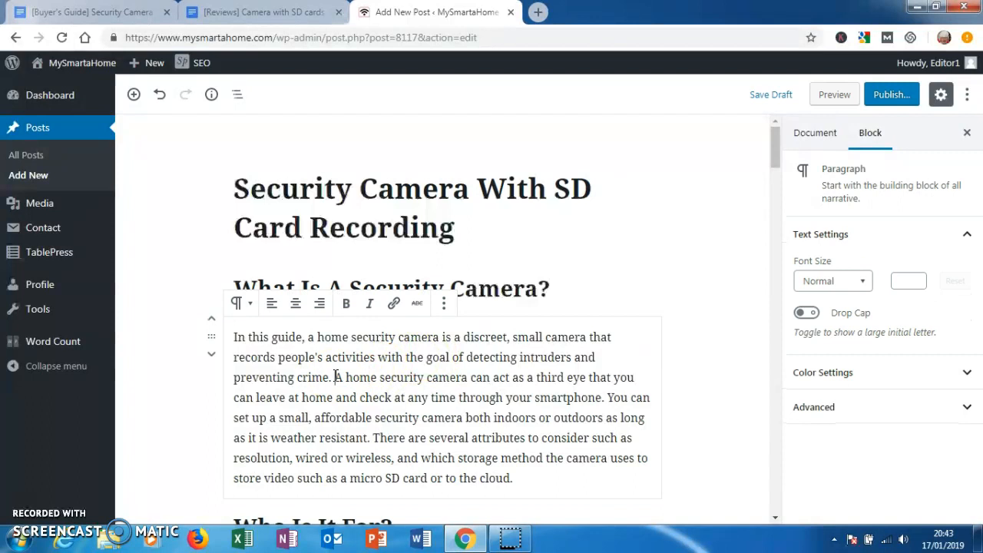
{"action": "key", "text": "Return"}
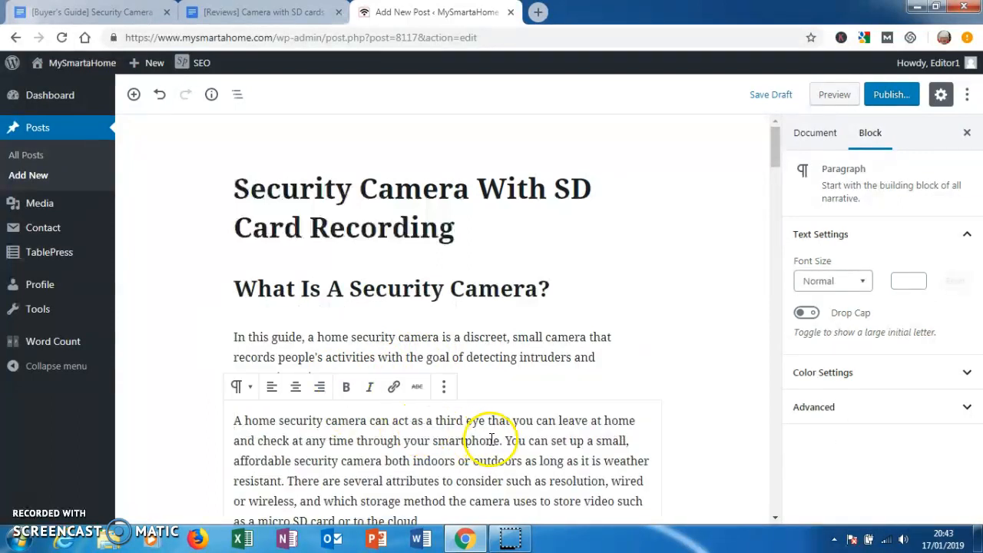
{"action": "left_click", "coordinate": [506, 440]}
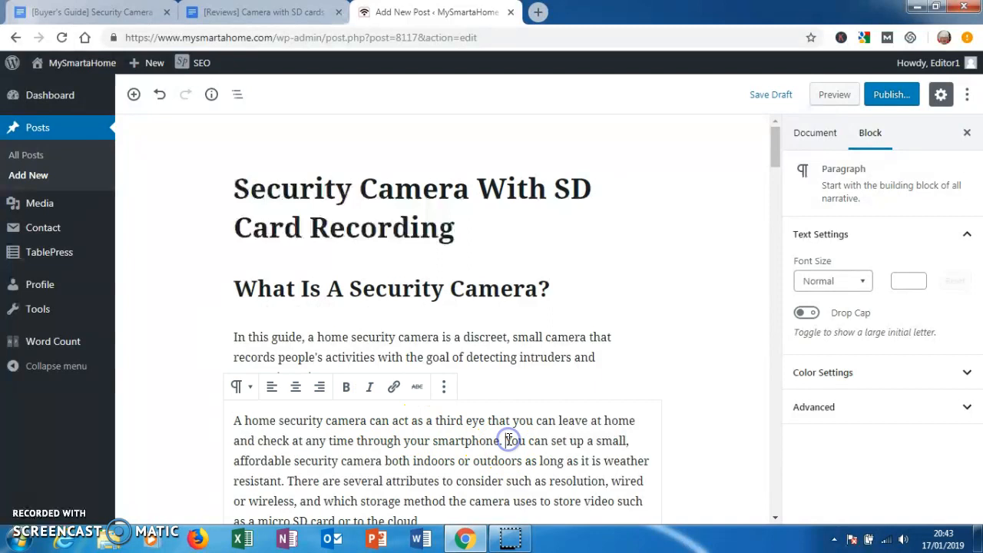
{"action": "key", "text": "Return"}
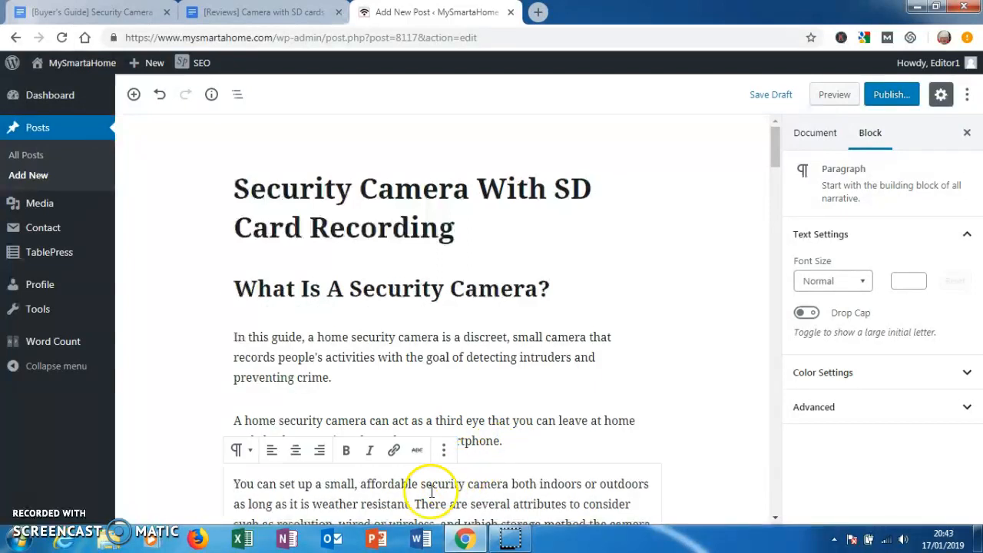
{"action": "left_click", "coordinate": [415, 503]}
{"action": "key", "text": "Return"}
{"action": "scroll", "coordinate": [414, 504], "scroll_direction": "down", "scroll_amount": 3}
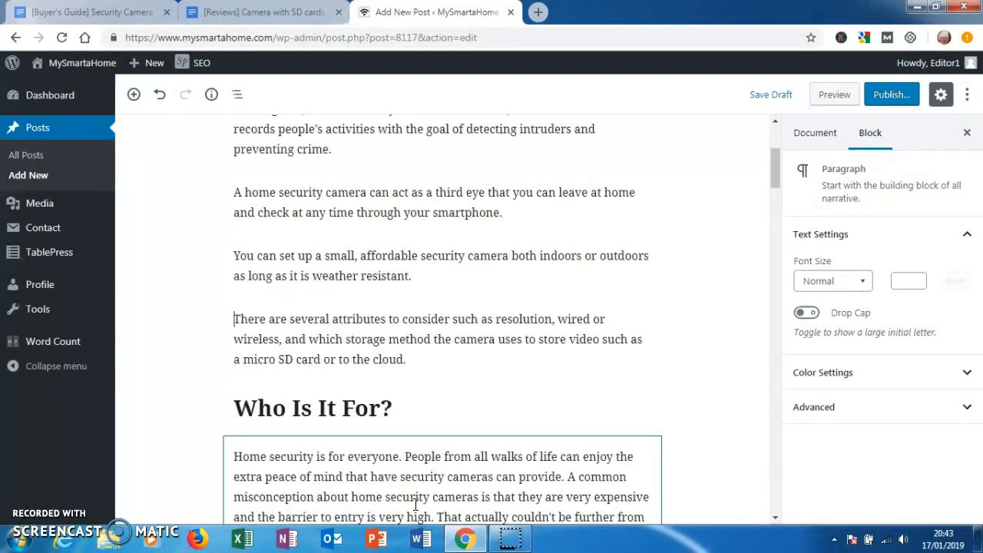
- Split the "Who Is It For?" text into separate paragraphs beginning at "People from", "A common misconception", "That actually" and "Competition"
{"action": "left_click_drag", "start_coordinate": [774, 182], "coordinate": [772, 197]}
{"action": "left_click", "coordinate": [424, 308]}
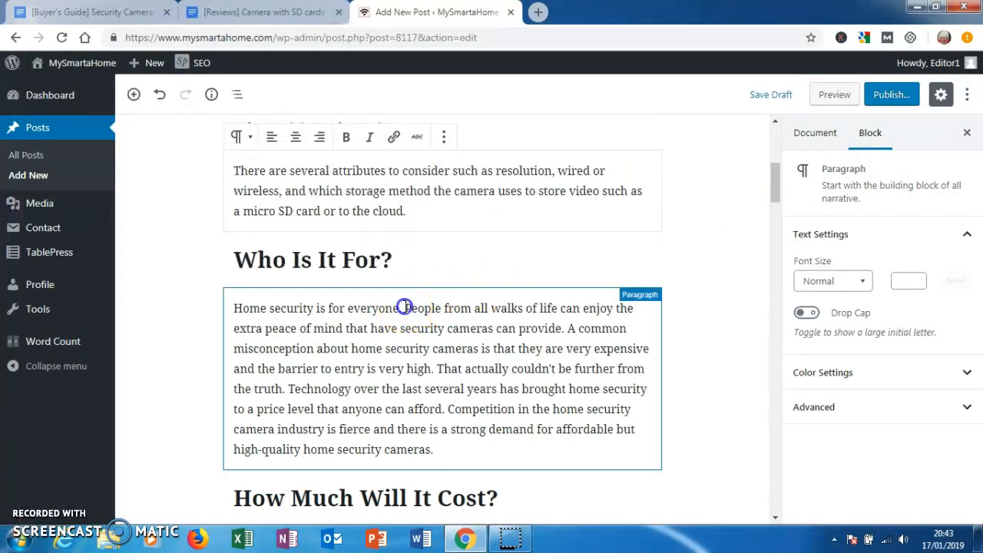
{"action": "left_click", "coordinate": [405, 307]}
{"action": "key", "text": "Return"}
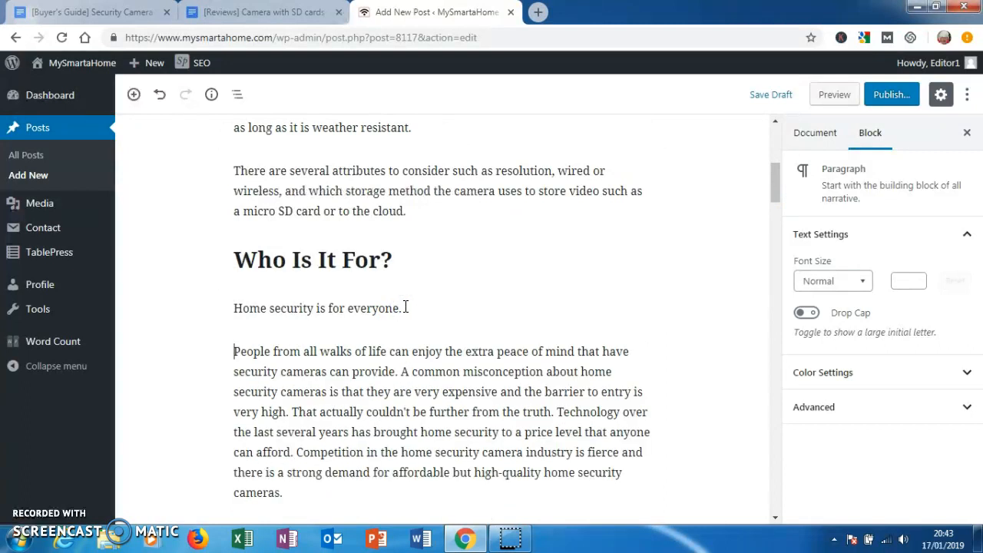
{"action": "left_click", "coordinate": [400, 372]}
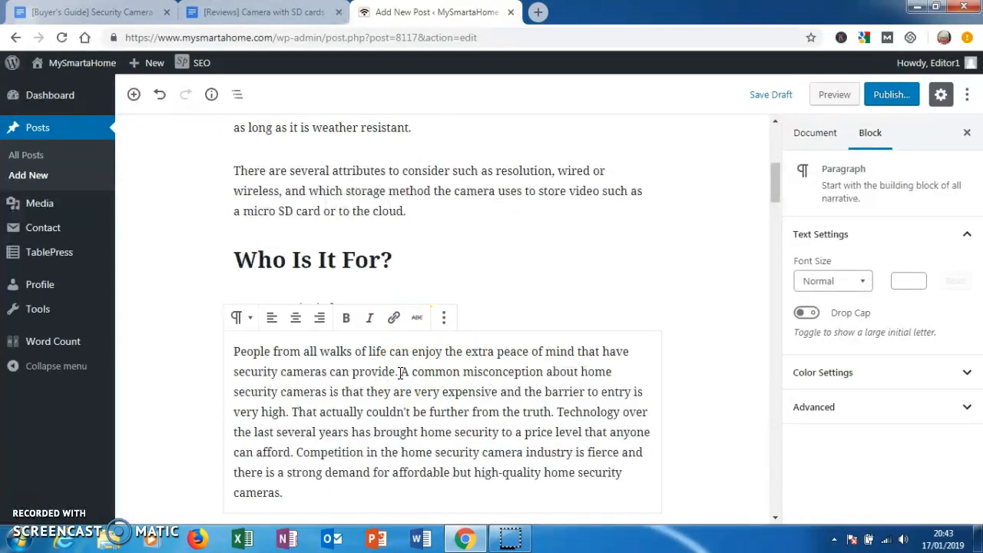
{"action": "key", "text": "Return"}
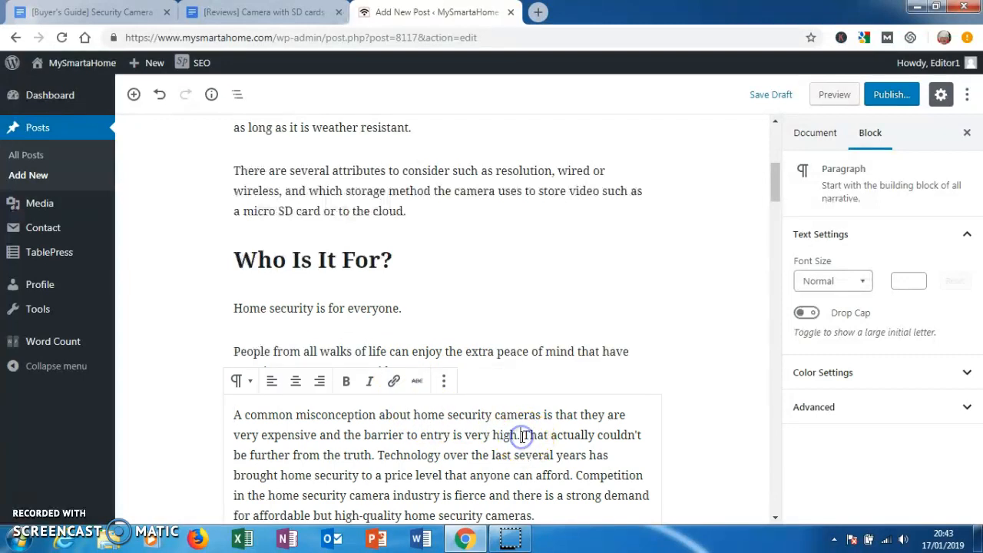
{"action": "left_click", "coordinate": [521, 436]}
{"action": "key", "text": "Return"}
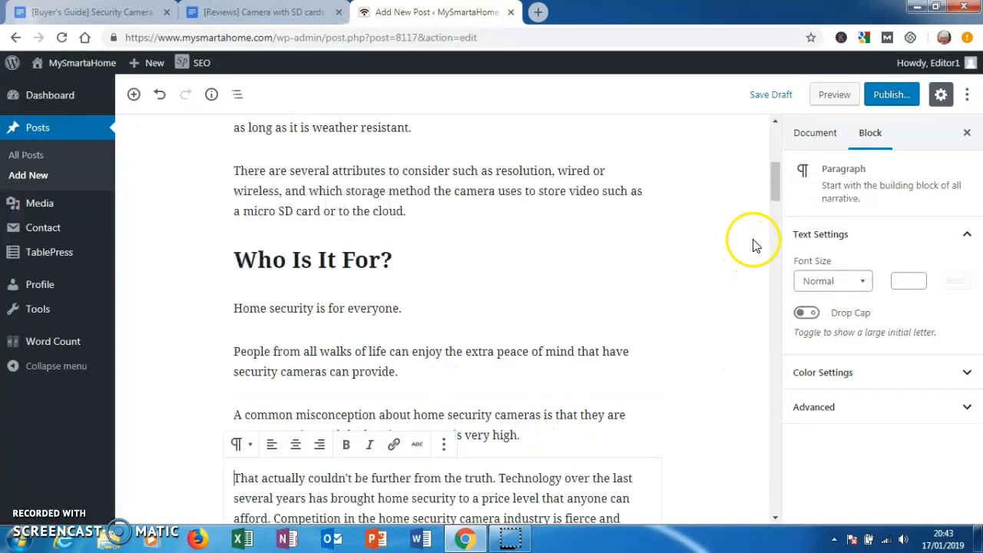
{"action": "left_click_drag", "start_coordinate": [777, 193], "coordinate": [777, 209]}
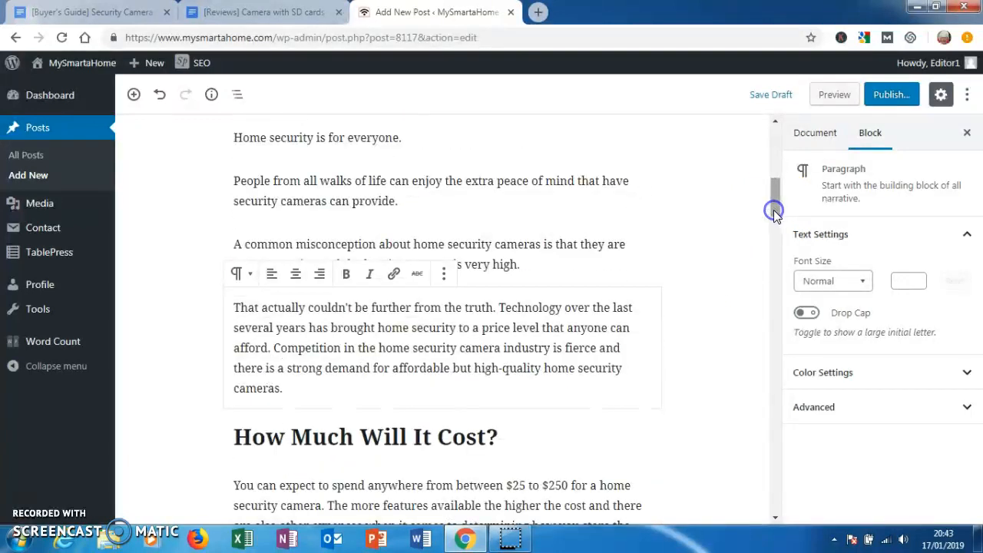
{"action": "left_click", "coordinate": [274, 348]}
{"action": "key", "text": "Return"}
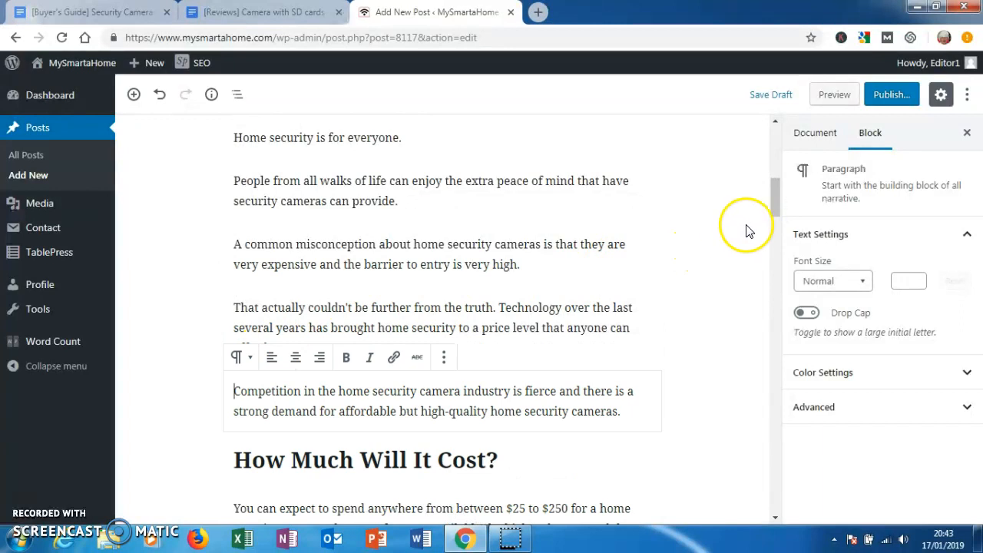
- Split the "How Much Will It Cost?" text into separate paragraphs beginning at "The more features", "There are two" and "There are benefits"
{"action": "left_click_drag", "start_coordinate": [774, 206], "coordinate": [774, 231]}
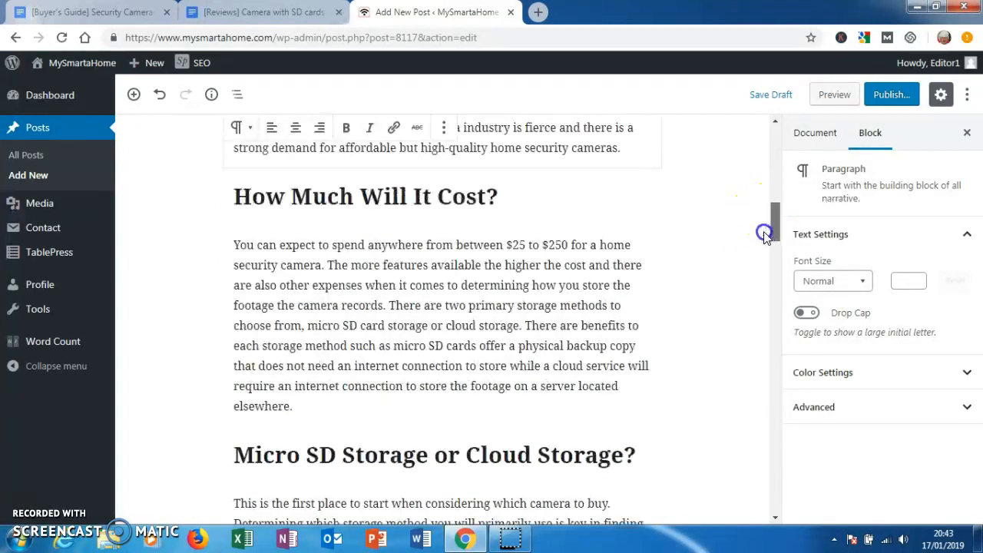
{"action": "left_click", "coordinate": [325, 265]}
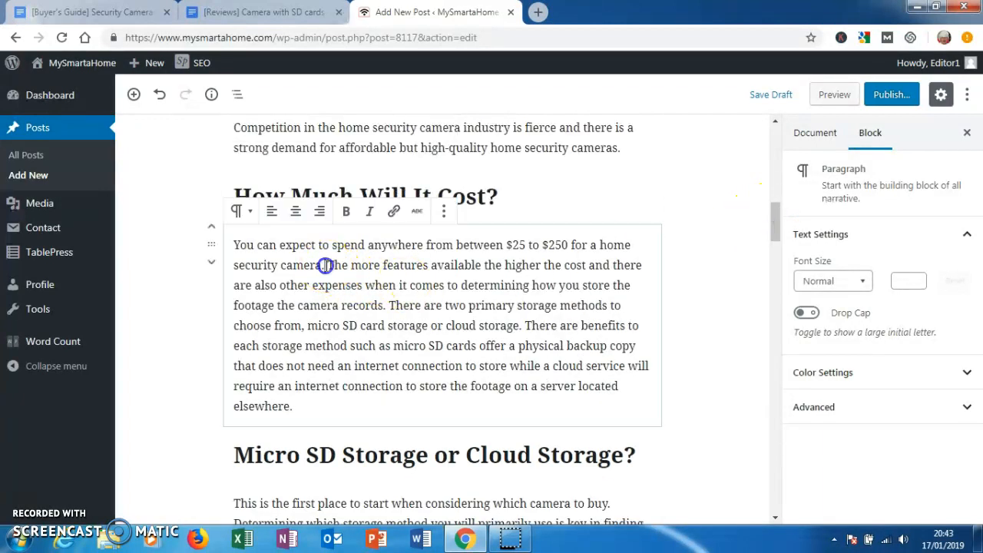
{"action": "key", "text": "Return"}
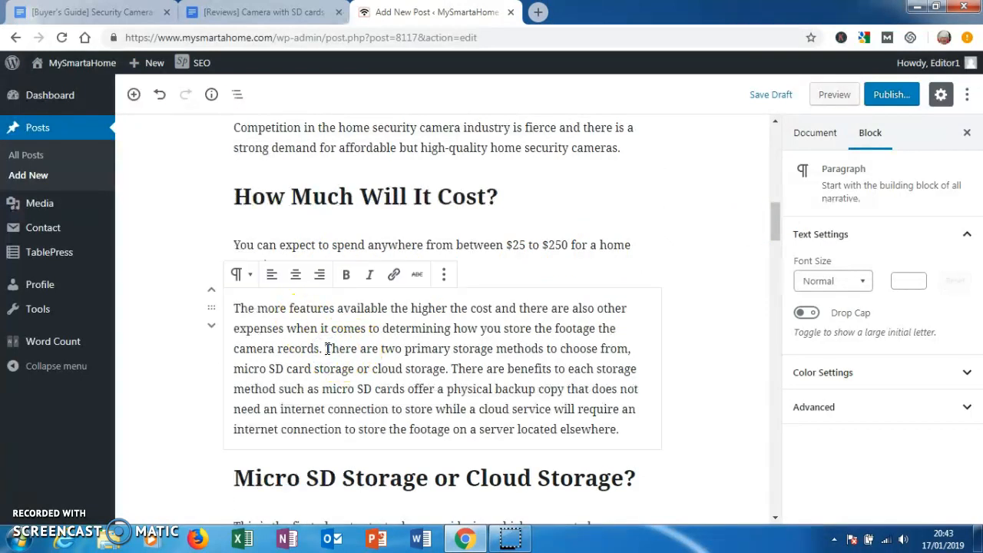
{"action": "left_click", "coordinate": [327, 348]}
{"action": "key", "text": "Return"}
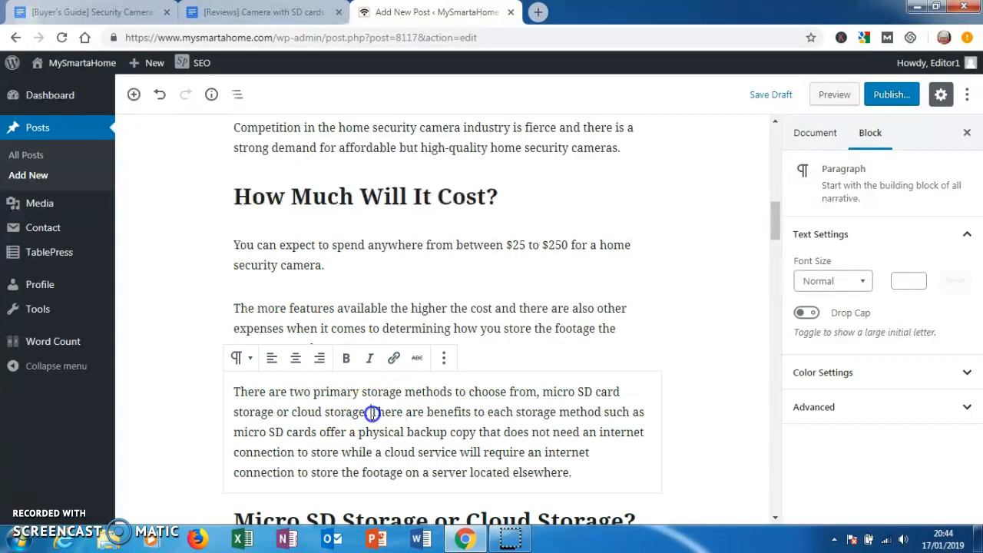
{"action": "key", "text": "Return"}
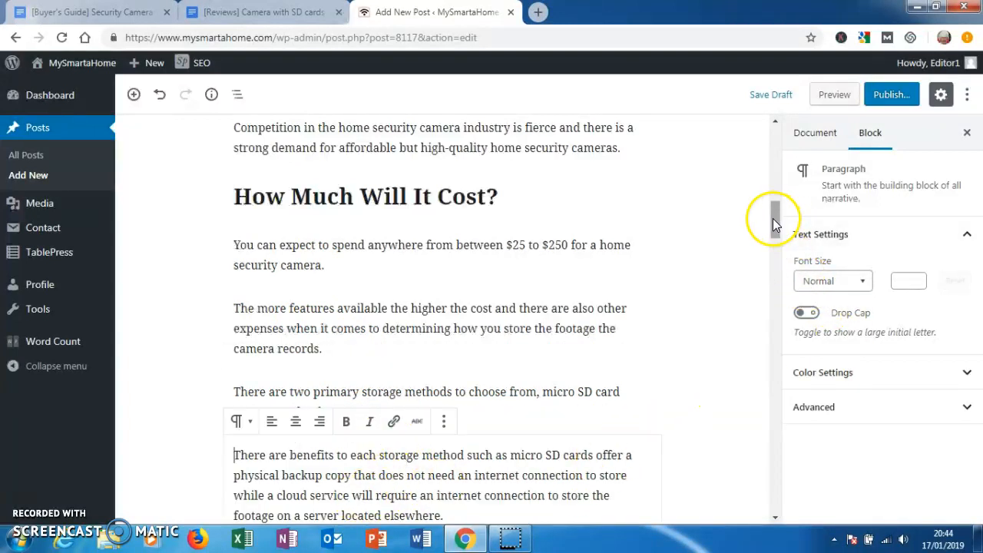
- Break the "Micro SD Storage or Cloud Storage?" text into new paragraphs at "The benefit of the cloud", "Also" and "The micro SD card storage"
{"action": "left_click_drag", "start_coordinate": [772, 218], "coordinate": [773, 240]}
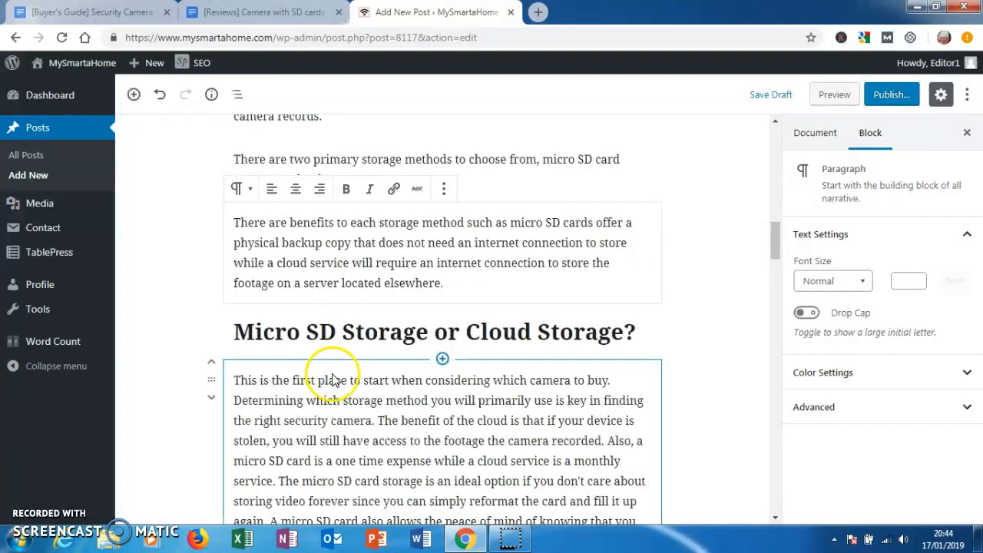
{"action": "left_click", "coordinate": [379, 420]}
{"action": "key", "text": "Return"}
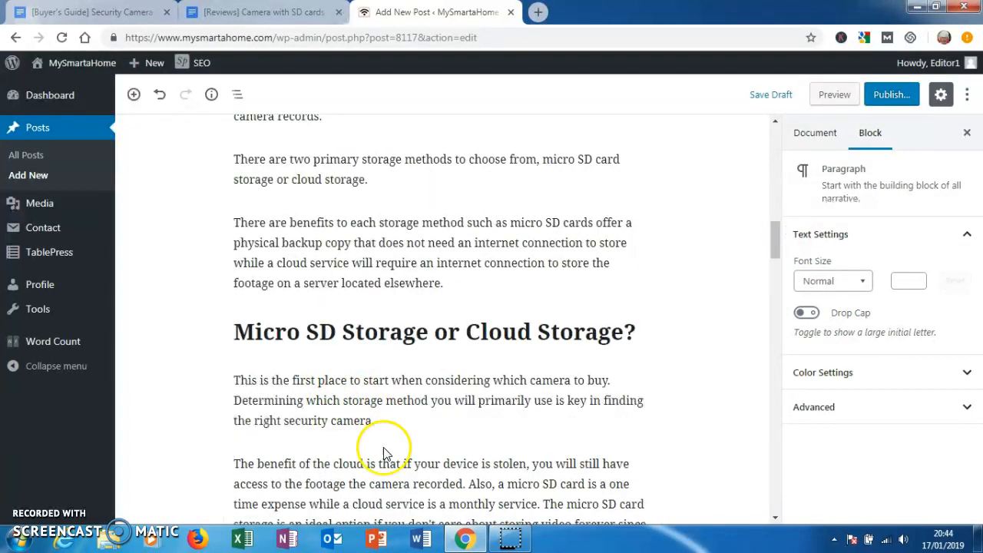
{"action": "left_click", "coordinate": [469, 484]}
{"action": "key", "text": "Return"}
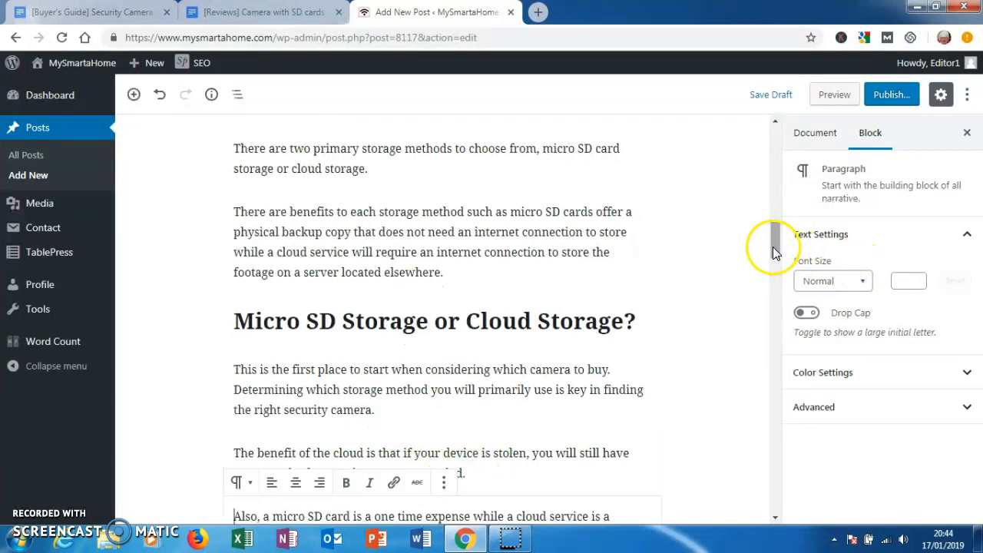
{"action": "left_click_drag", "start_coordinate": [772, 246], "coordinate": [774, 259]}
{"action": "left_click_drag", "start_coordinate": [773, 265], "coordinate": [773, 276]}
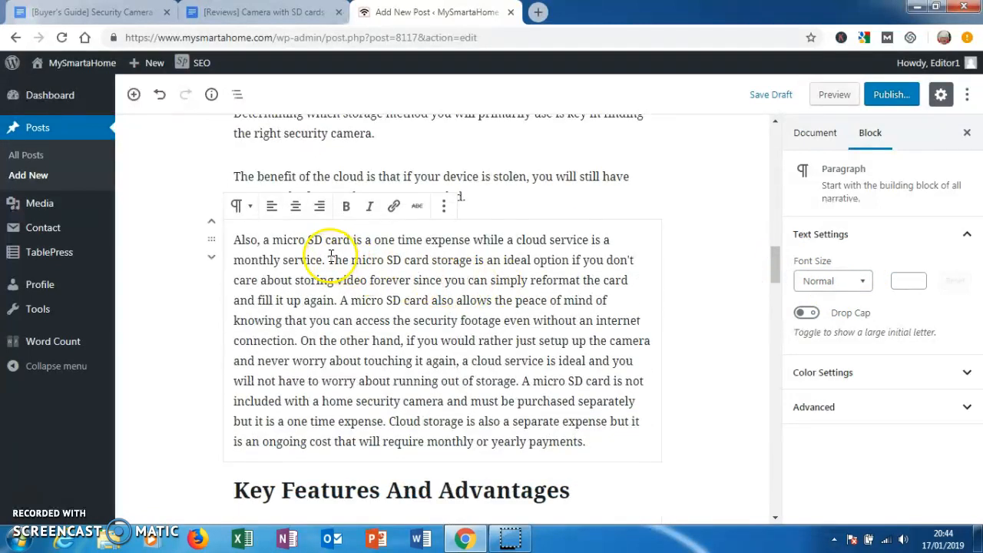
{"action": "key", "text": "Return"}
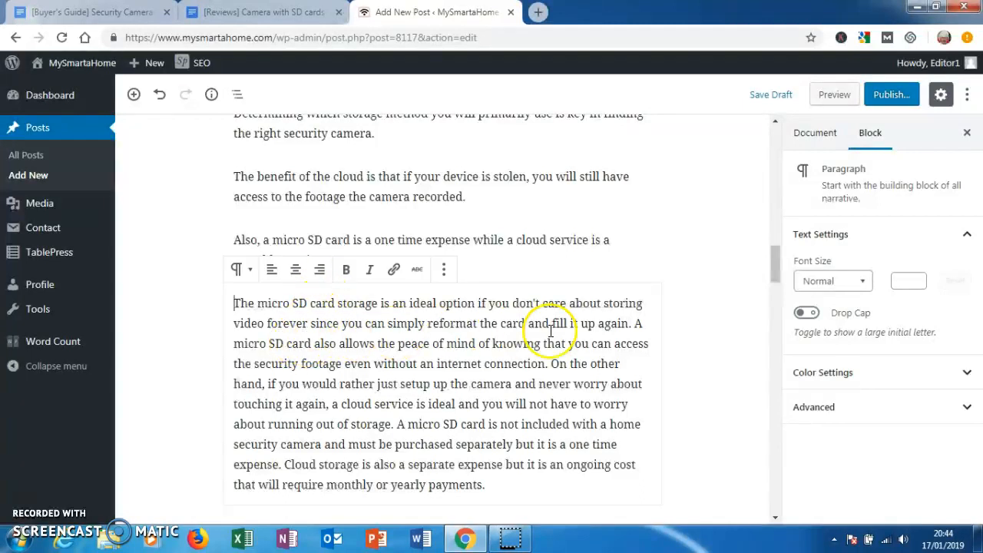
- Break the remaining micro SD storage text at "A micro SD card also", "On the other hand", "A micro SD card is not" and "Cloud storage"
{"action": "left_click", "coordinate": [634, 323]}
{"action": "key", "text": "Return"}
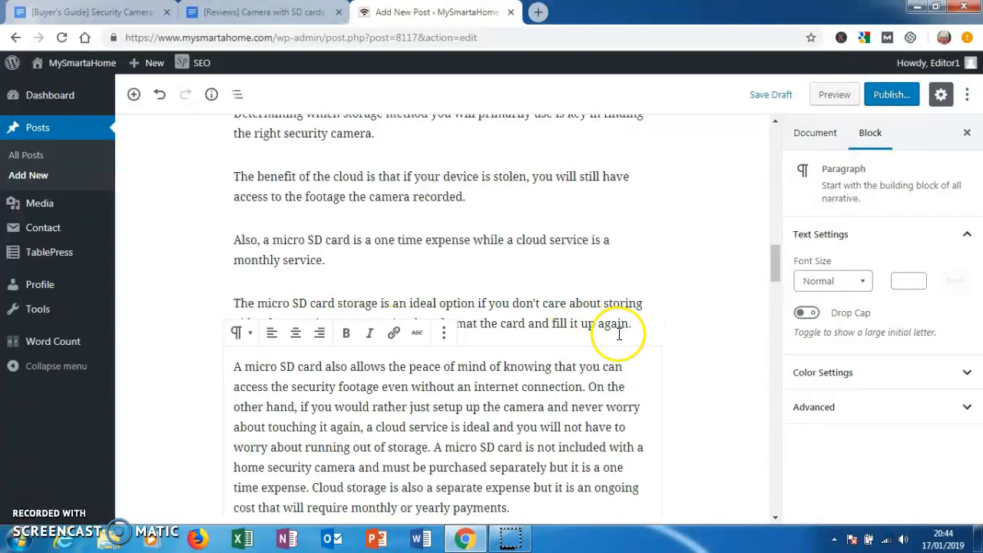
{"action": "left_click", "coordinate": [588, 386]}
{"action": "key", "text": "Return"}
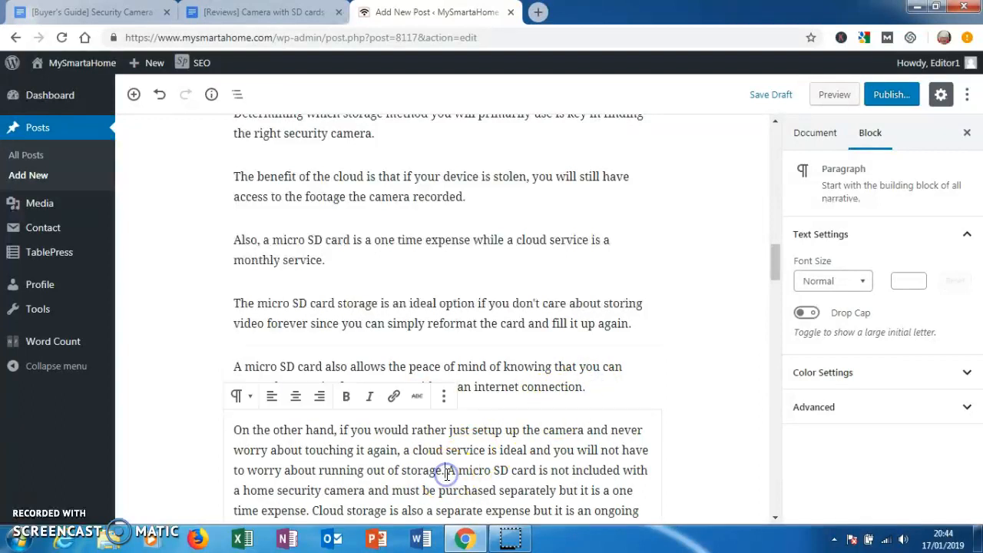
{"action": "key", "text": "Return"}
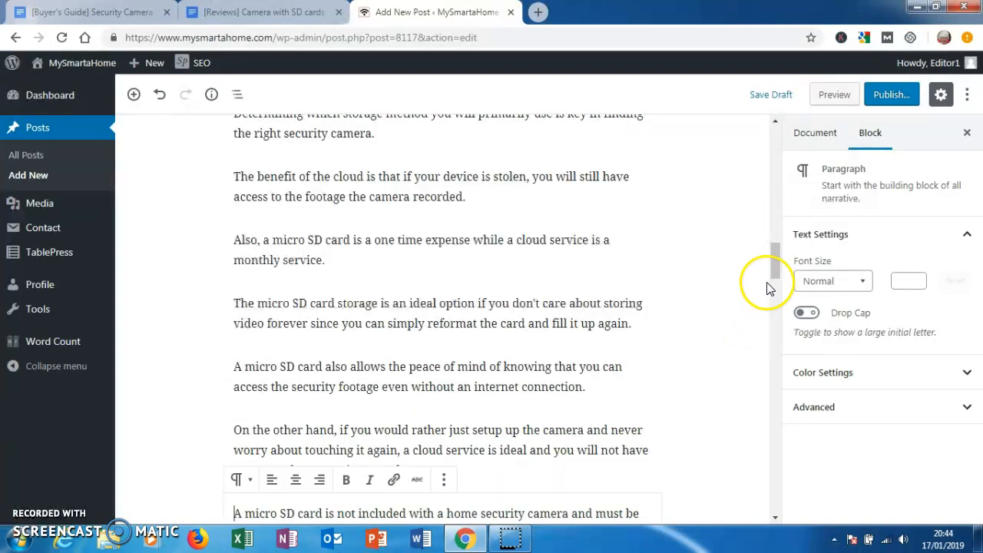
{"action": "left_click_drag", "start_coordinate": [774, 273], "coordinate": [774, 297]}
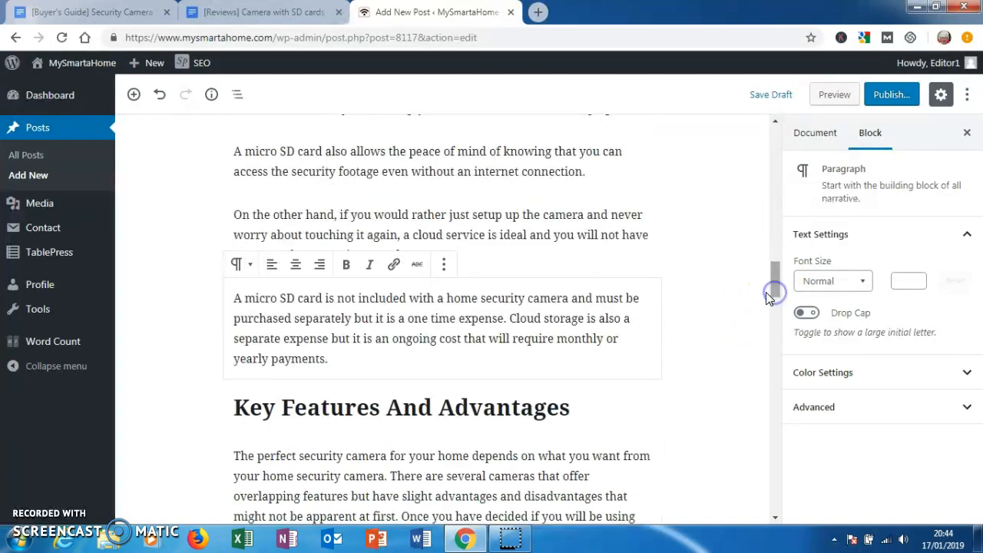
{"action": "left_click", "coordinate": [509, 318]}
{"action": "key", "text": "Return"}
- Break the "Key Features And Advantages" text into new paragraphs at "There are several cameras", "Once you have", "The higher" and "You will also"
{"action": "left_click", "coordinate": [391, 499]}
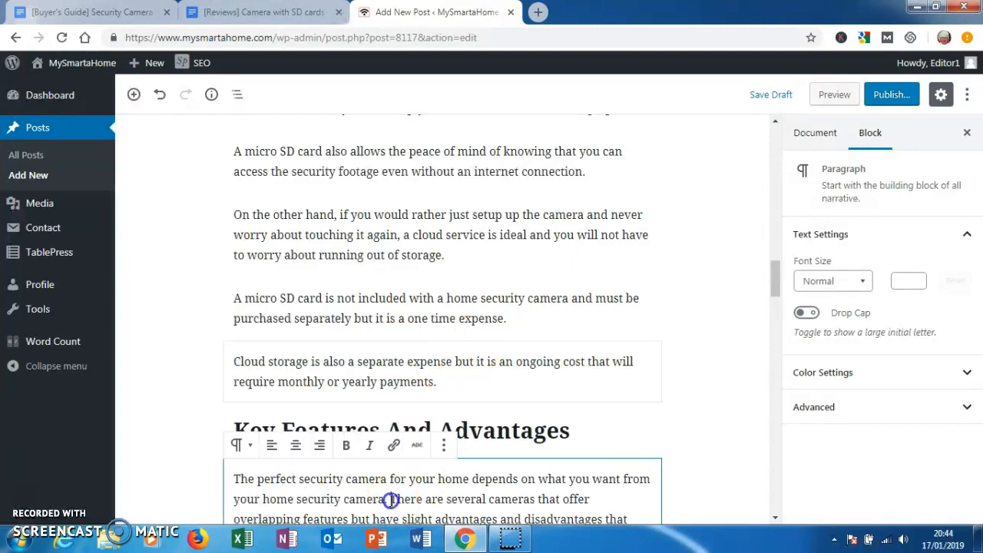
{"action": "key", "text": "Return"}
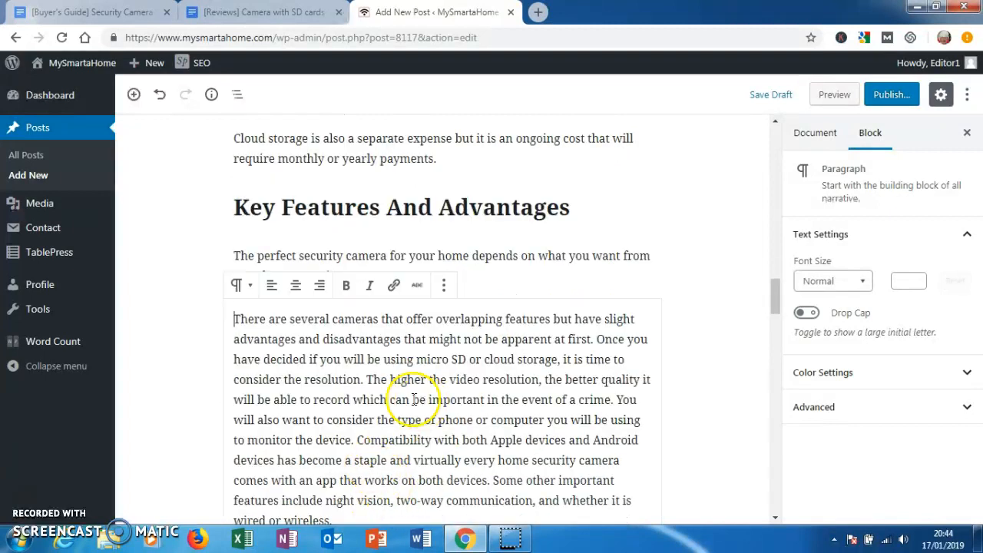
{"action": "left_click", "coordinate": [596, 340]}
{"action": "key", "text": "Return"}
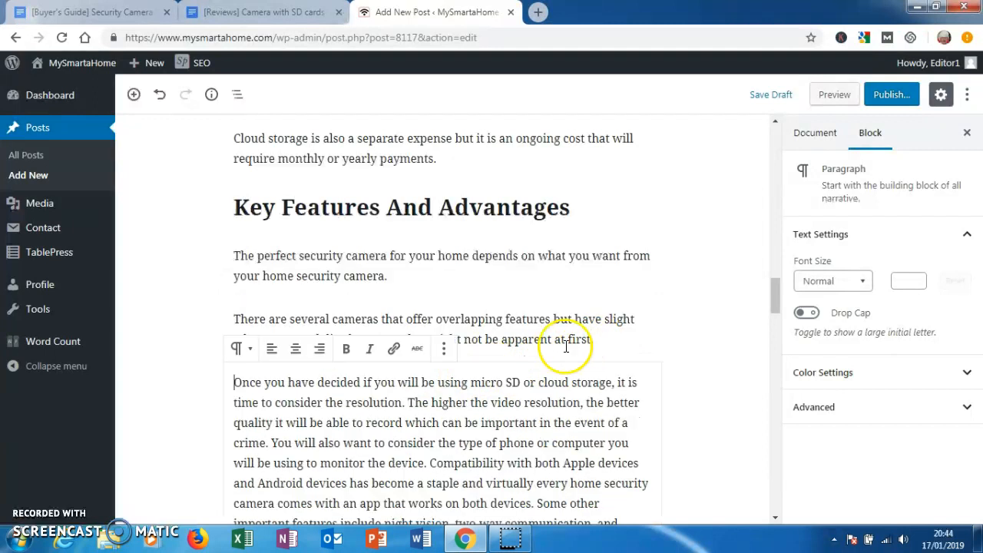
{"action": "left_click", "coordinate": [408, 402]}
{"action": "key", "text": "Return"}
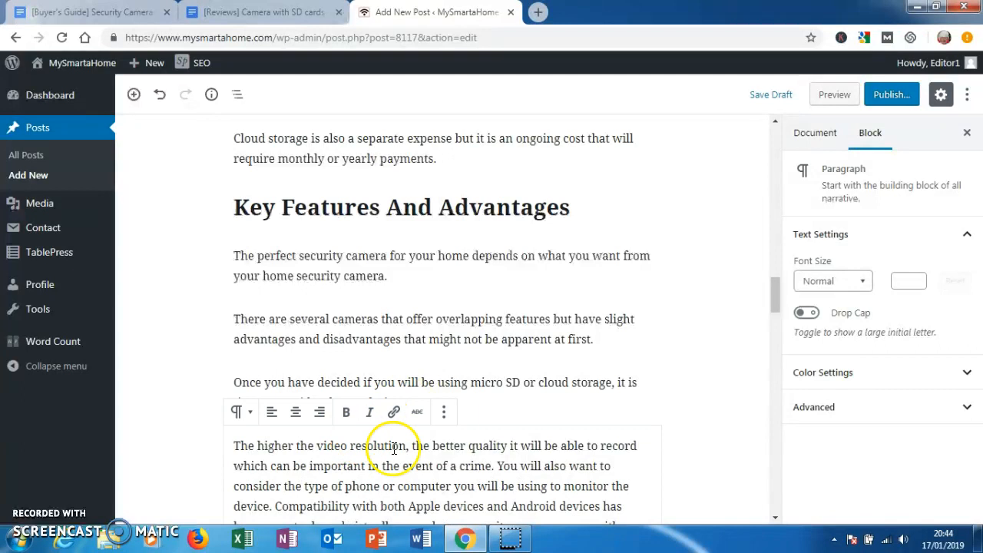
{"action": "left_click", "coordinate": [497, 466]}
{"action": "key", "text": "Return"}
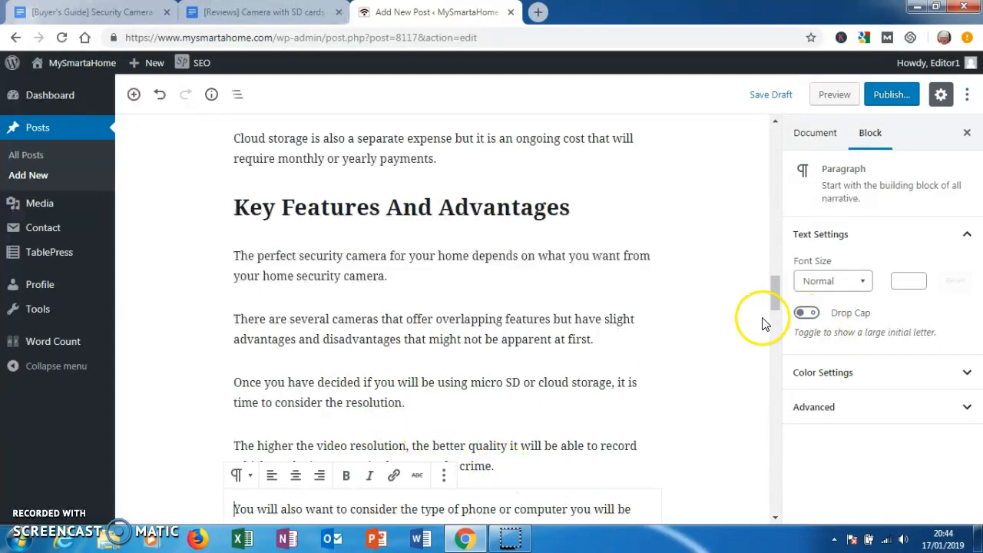
- Break the last "Key Features And Advantages" paragraph into new paragraphs at "Compatibility with both" and "Some other important features"
{"action": "left_click_drag", "start_coordinate": [774, 300], "coordinate": [767, 323]}
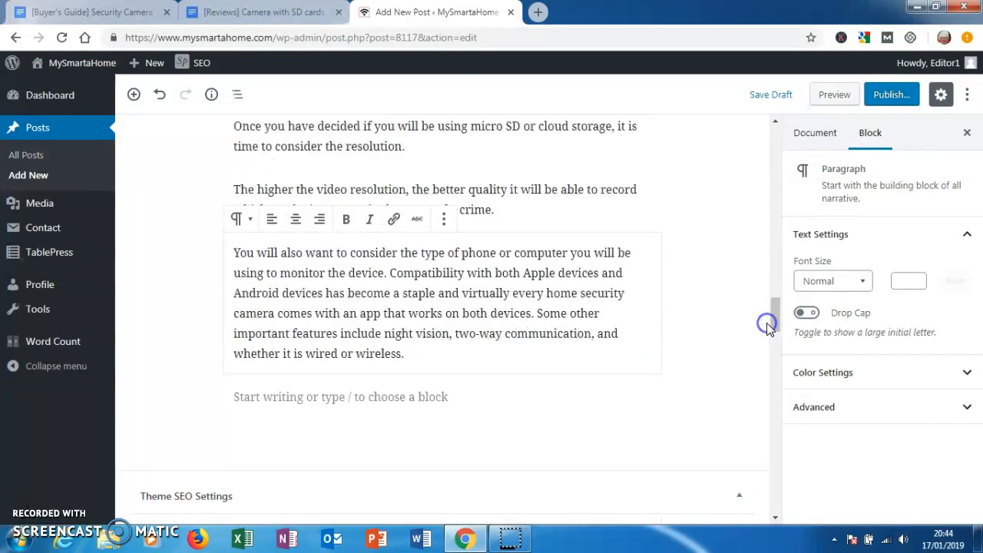
{"action": "left_click", "coordinate": [389, 273]}
{"action": "key", "text": "Return"}
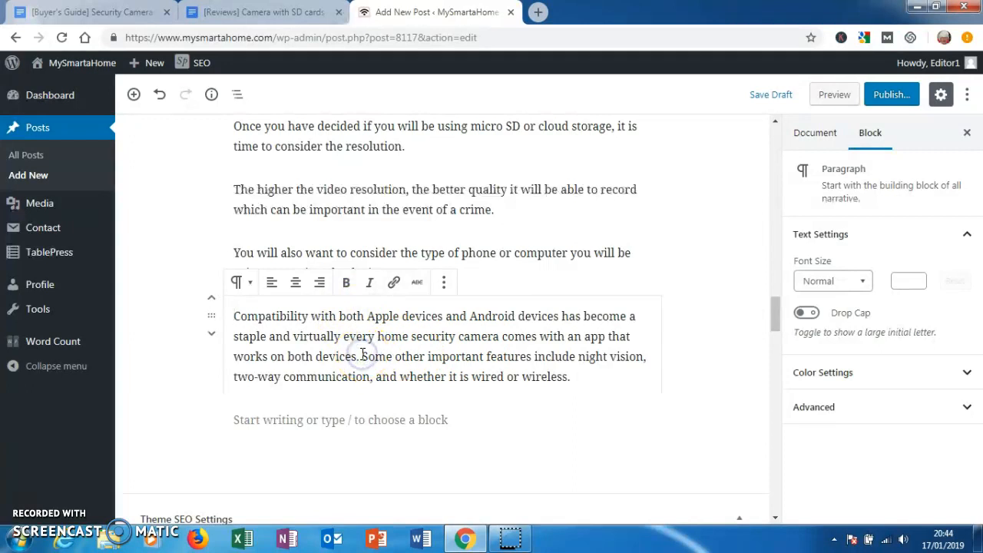
{"action": "key", "text": "Return"}
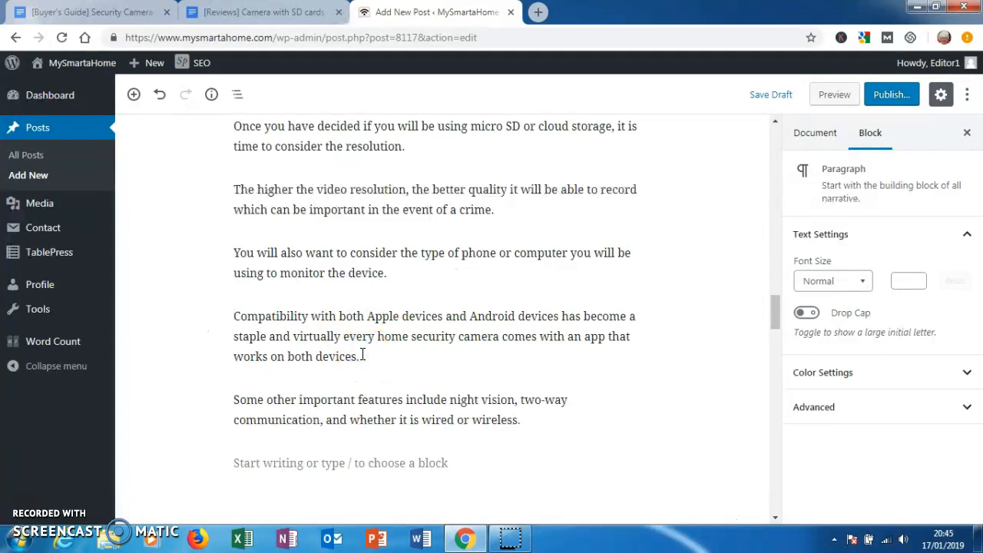
- Save the draft post and close the buyer's guide, switching to the "[Reviews] Camera with SD cards" Google Doc
{"action": "left_click", "coordinate": [768, 100]}
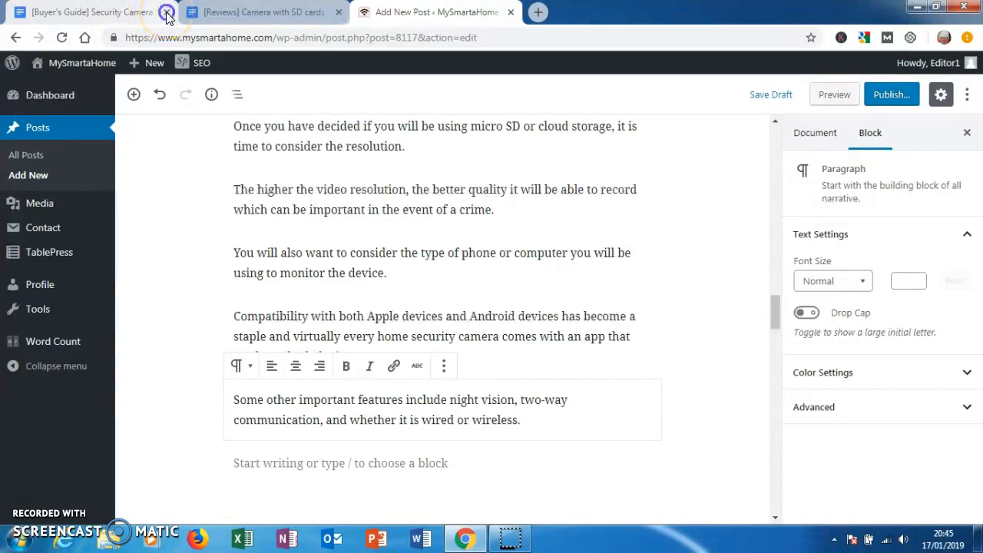
{"action": "left_click", "coordinate": [168, 13]}
{"action": "left_click", "coordinate": [111, 11]}
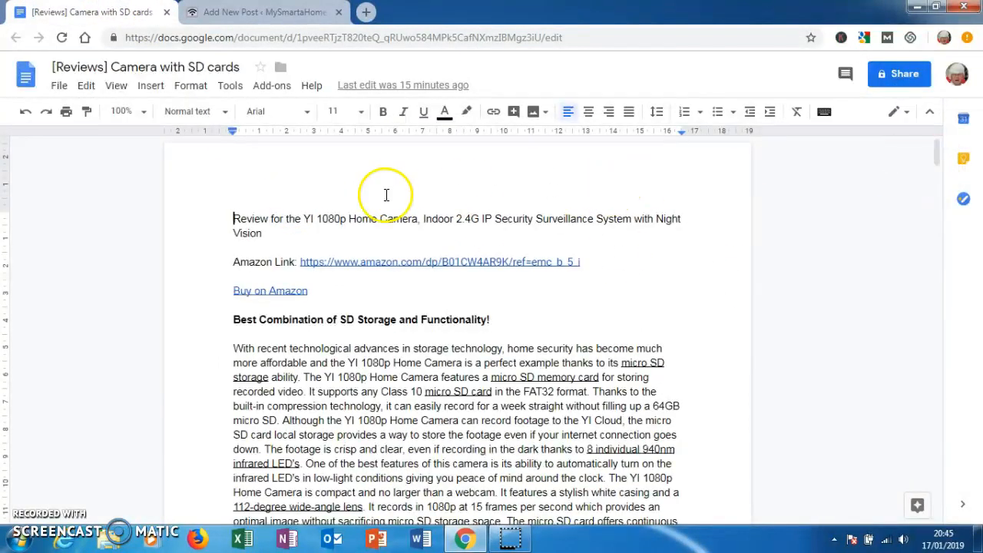
- Copy "YI 1080p Home Camera" from the review title to the end of the WordPress post as an H2 heading
{"action": "left_click", "coordinate": [304, 218]}
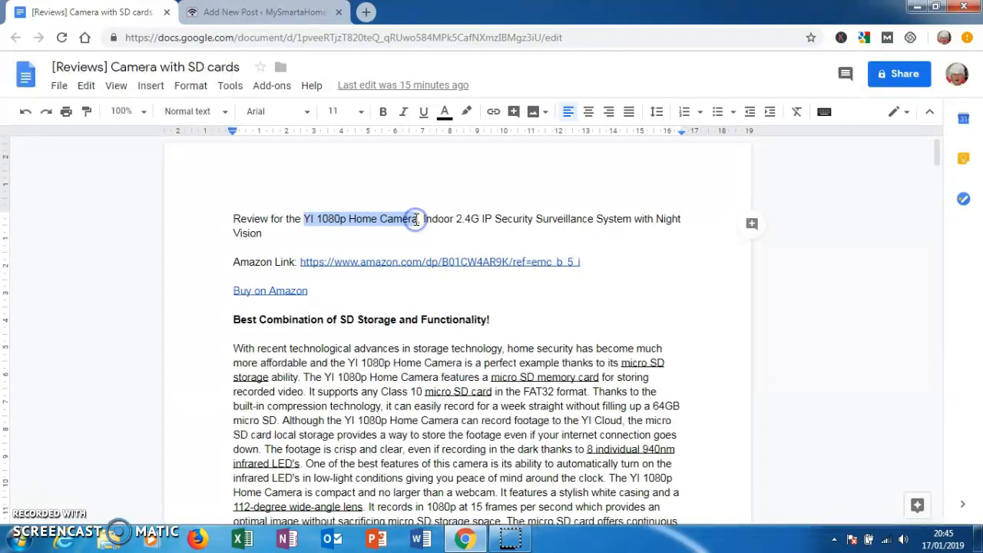
{"action": "left_click", "coordinate": [288, 14]}
{"action": "left_click", "coordinate": [281, 466]}
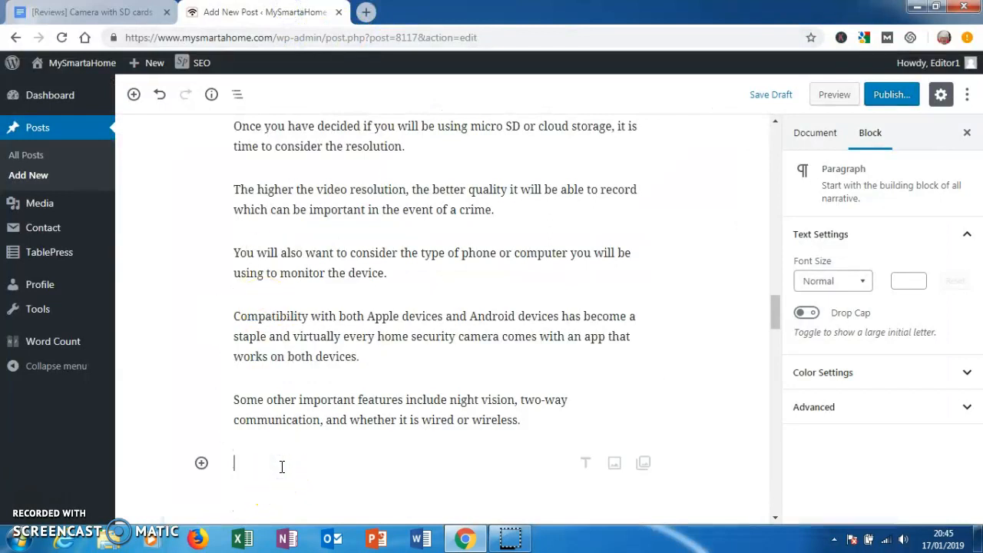
{"action": "type", "text": "YI 1080p Home Camera"}
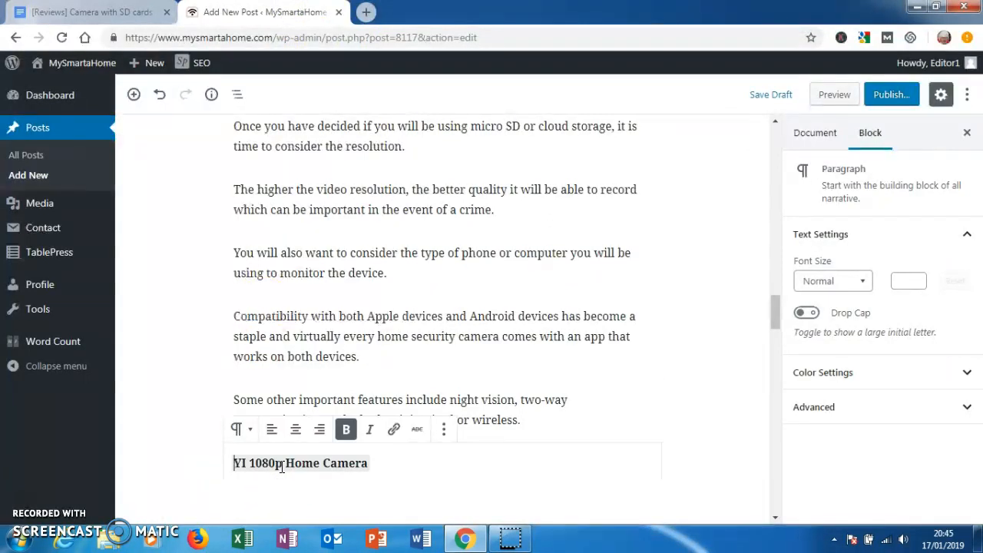
{"action": "left_click", "coordinate": [239, 428]}
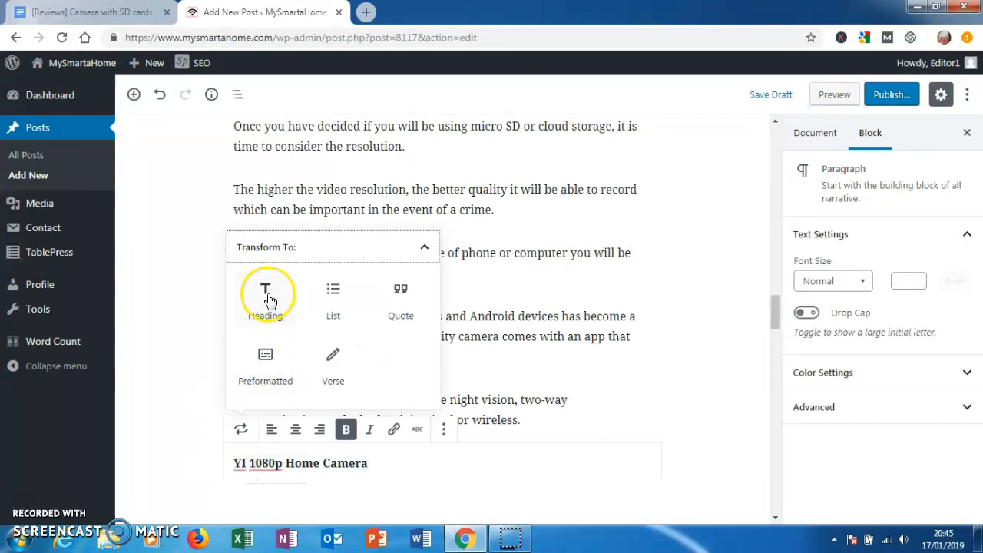
{"action": "left_click", "coordinate": [266, 298]}
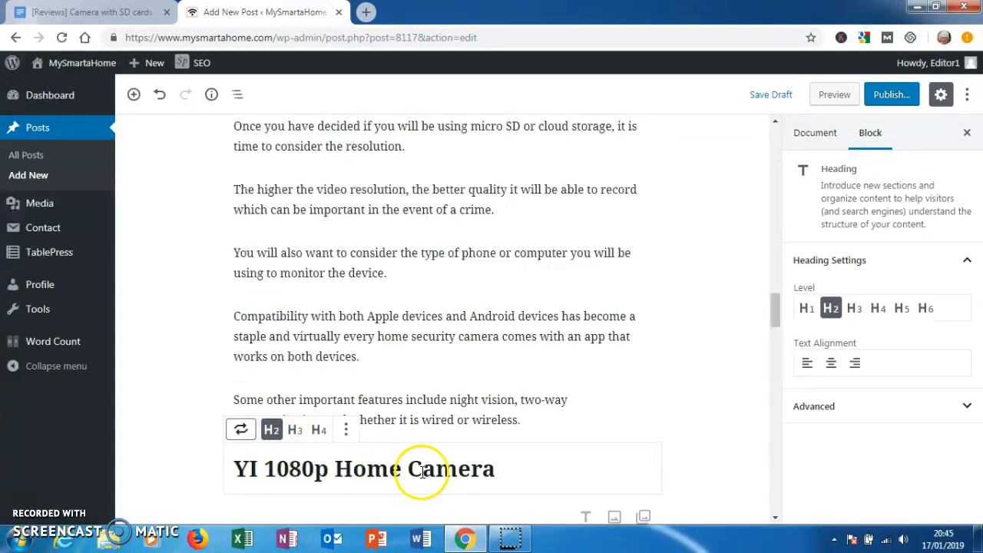
{"action": "triple_click", "coordinate": [507, 465]}
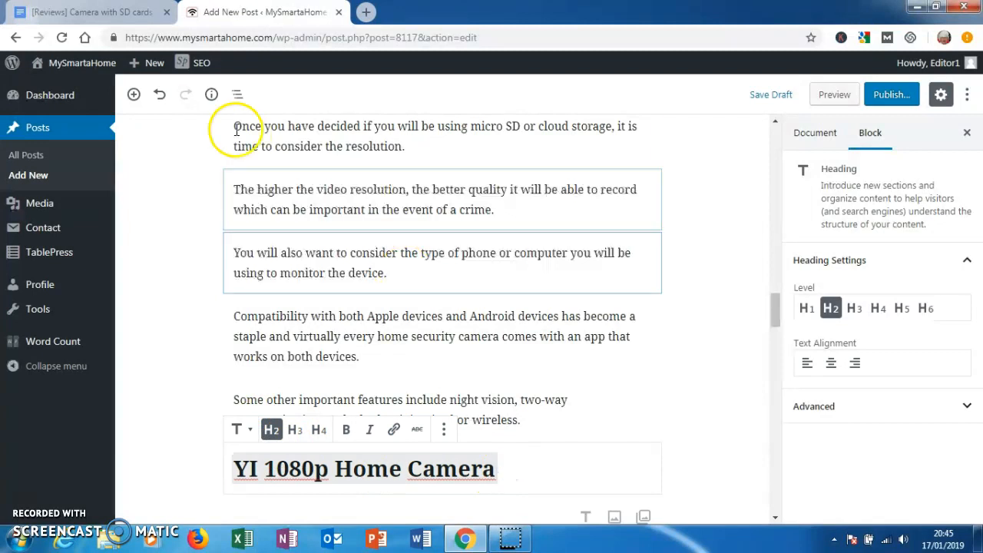
- Open the YI 1080p Home Camera's Amazon link from the reviews document and enlarge the main product image
{"action": "left_click", "coordinate": [126, 11]}
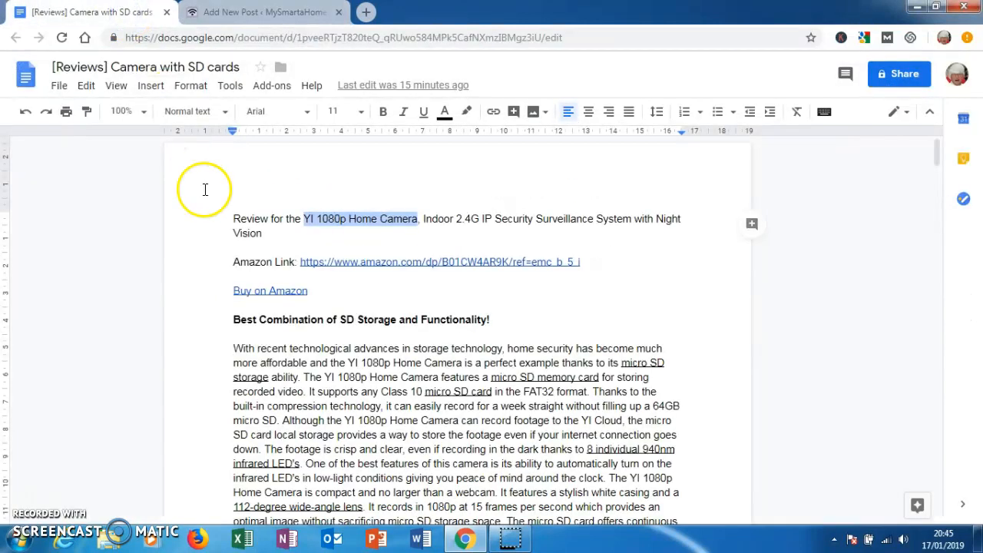
{"action": "left_click", "coordinate": [360, 264]}
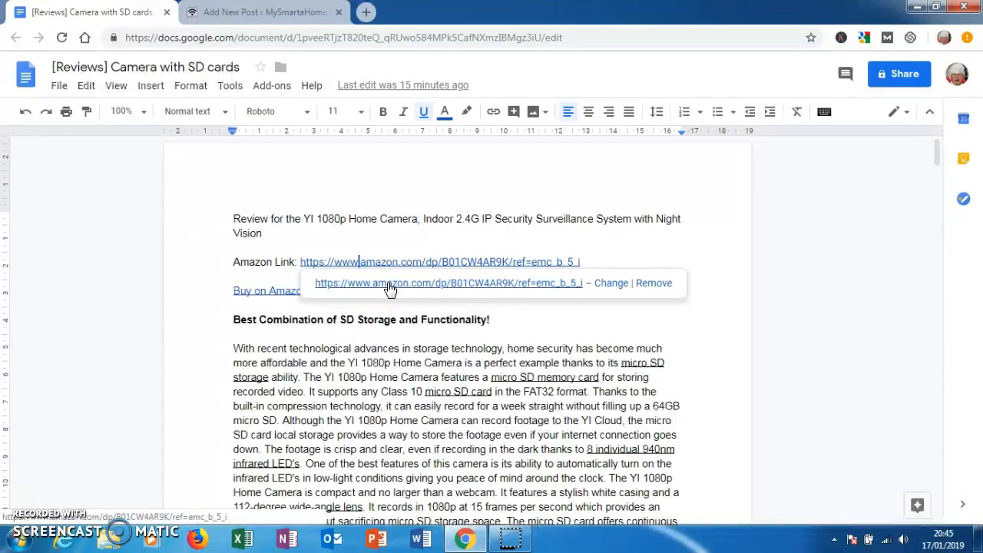
{"action": "left_click", "coordinate": [390, 285]}
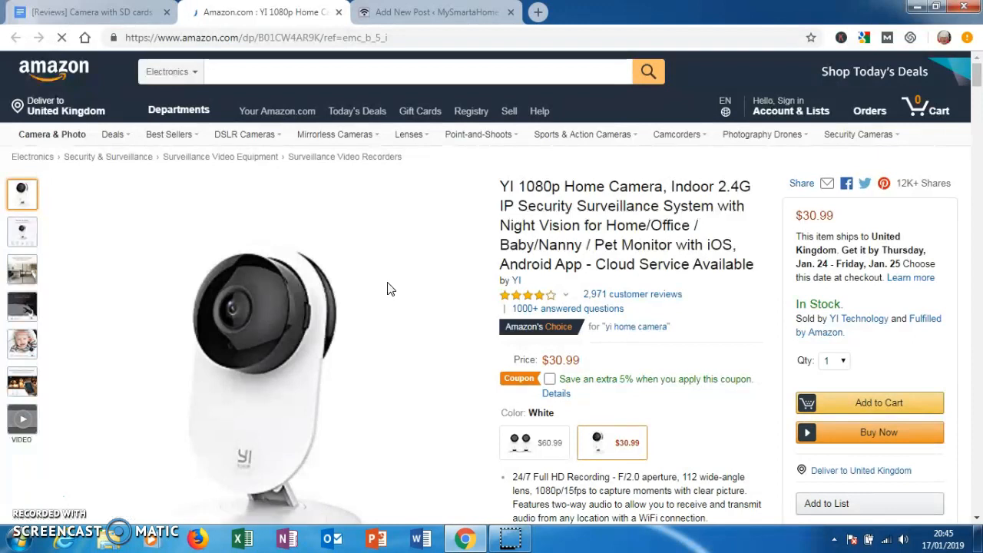
{"action": "left_click", "coordinate": [283, 418]}
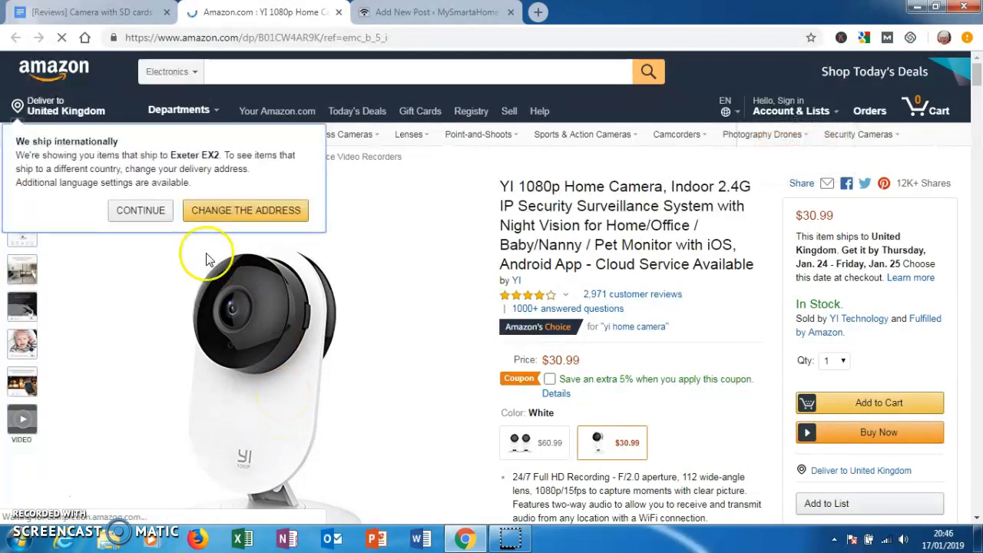
{"action": "left_click", "coordinate": [150, 211]}
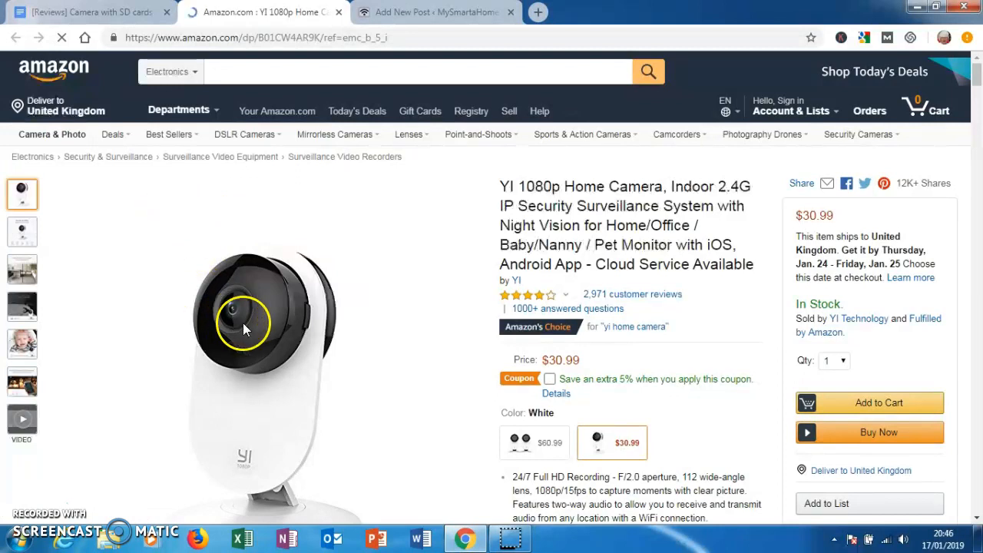
{"action": "left_click", "coordinate": [261, 358]}
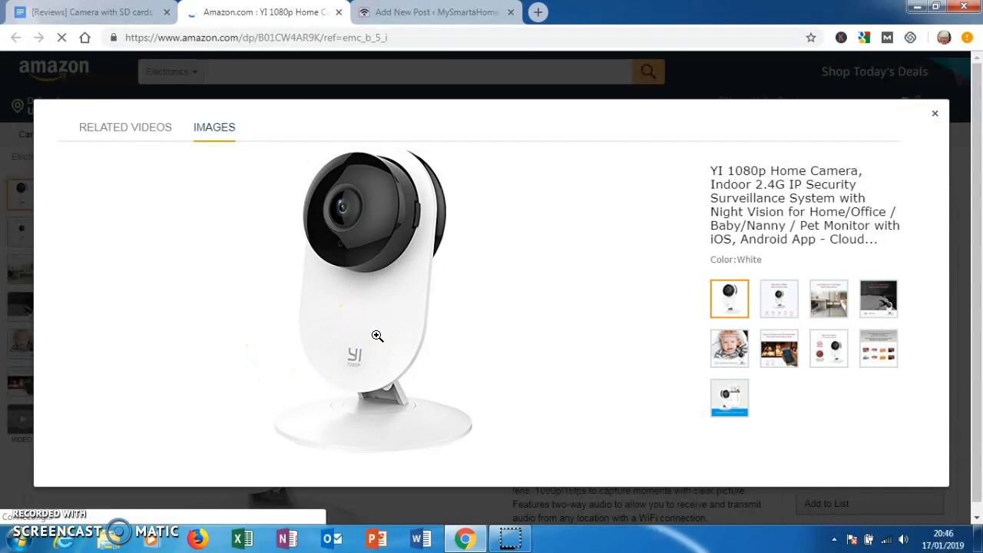
- Save the enlarged camera image to Downloads as a JPEG named "YI Home 1080p"
{"action": "right_click", "coordinate": [377, 336]}
{"action": "left_click", "coordinate": [409, 364]}
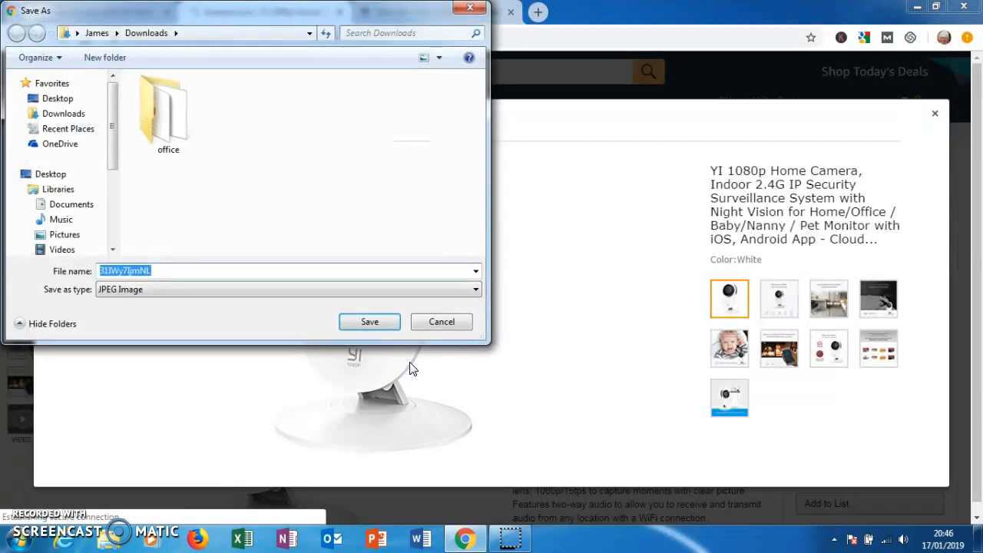
{"action": "type", "text": "Yi"}
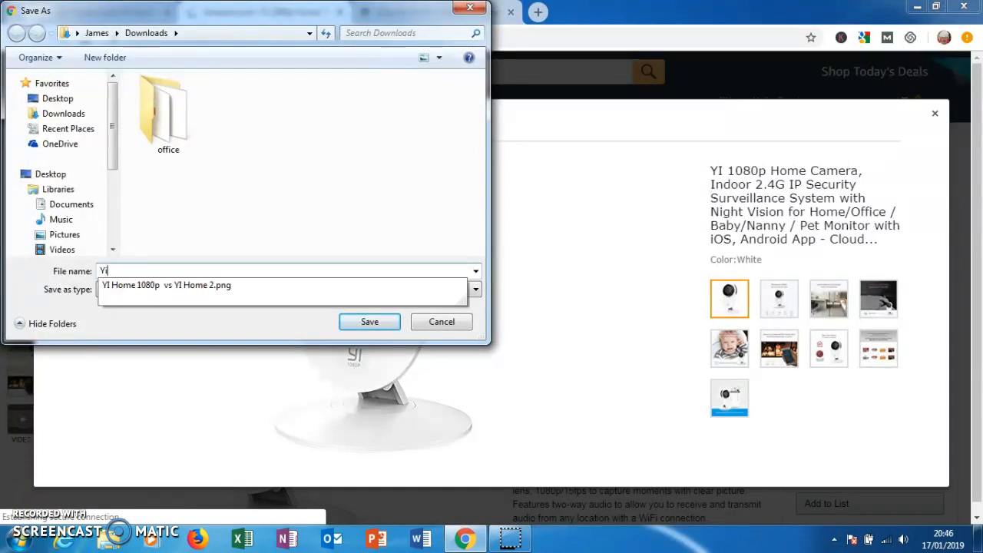
{"action": "left_click", "coordinate": [149, 285]}
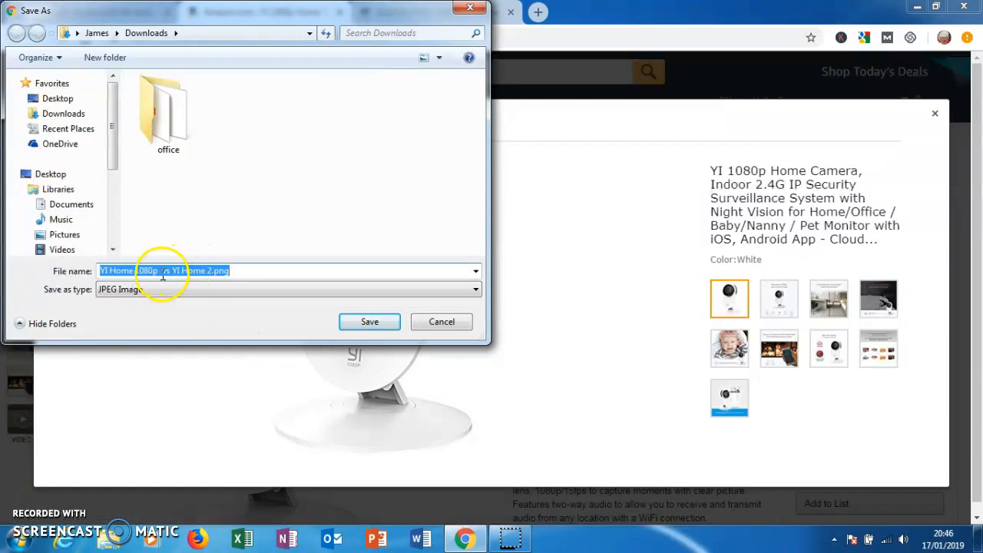
{"action": "left_click", "coordinate": [163, 272]}
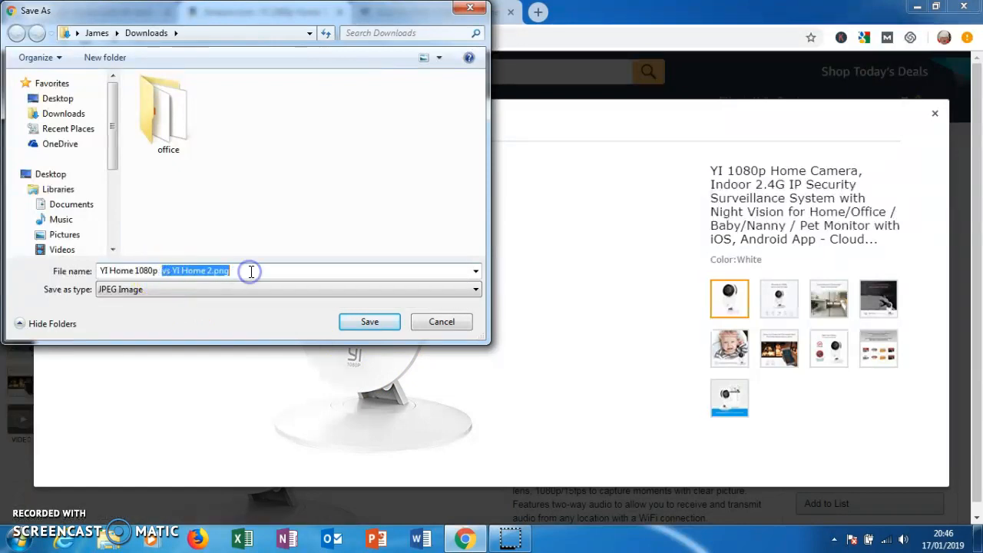
{"action": "key", "text": "BackSpace"}
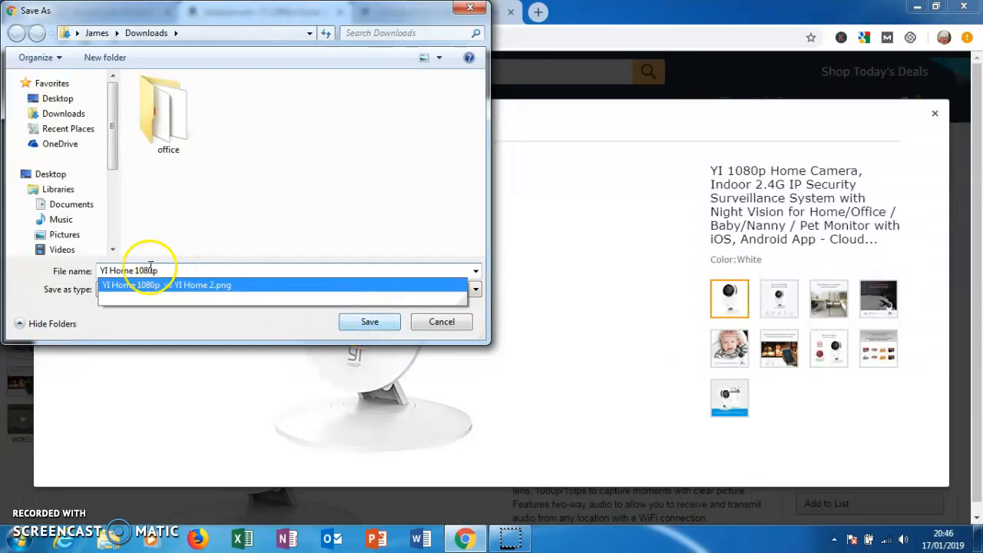
{"action": "left_click", "coordinate": [368, 323]}
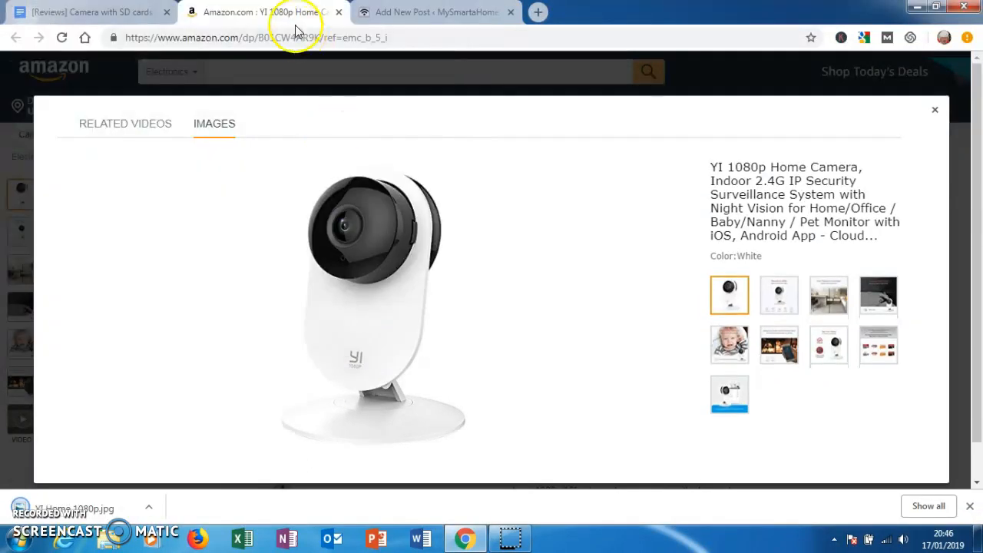
- Add an image block below the "YI 1080p Home Camera" heading in the WordPress post and upload "YI Home 1080p" from Downloads
{"action": "left_click", "coordinate": [438, 14]}
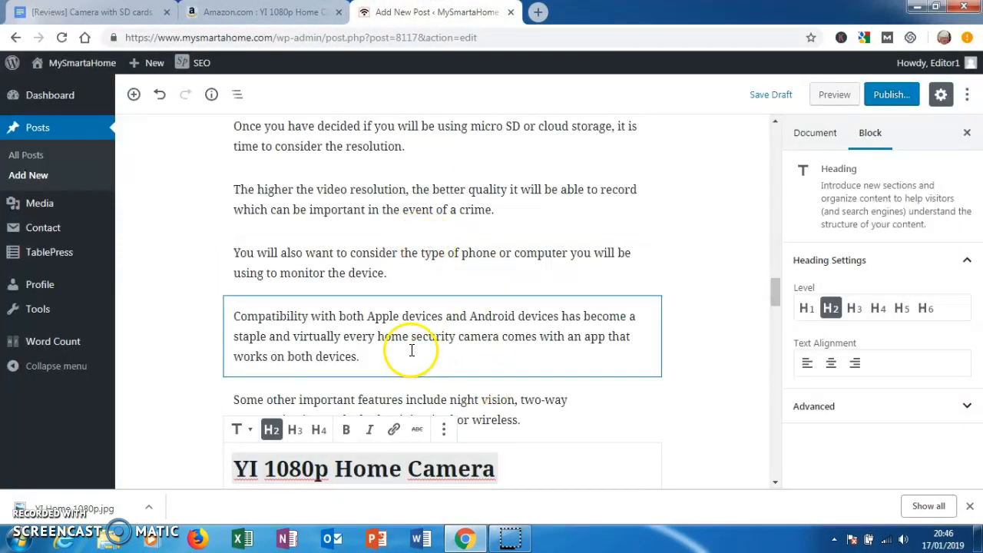
{"action": "left_click", "coordinate": [133, 96]}
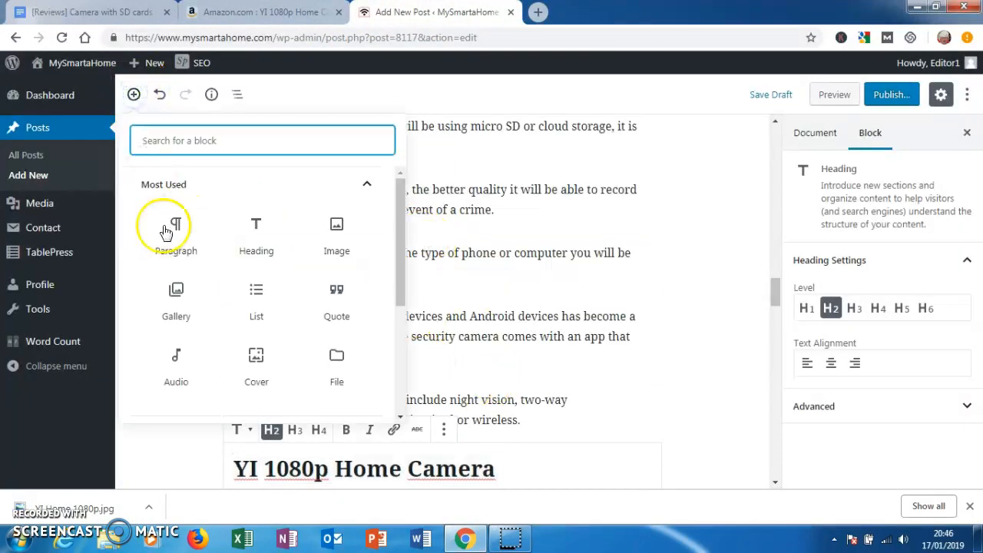
{"action": "left_click", "coordinate": [329, 238]}
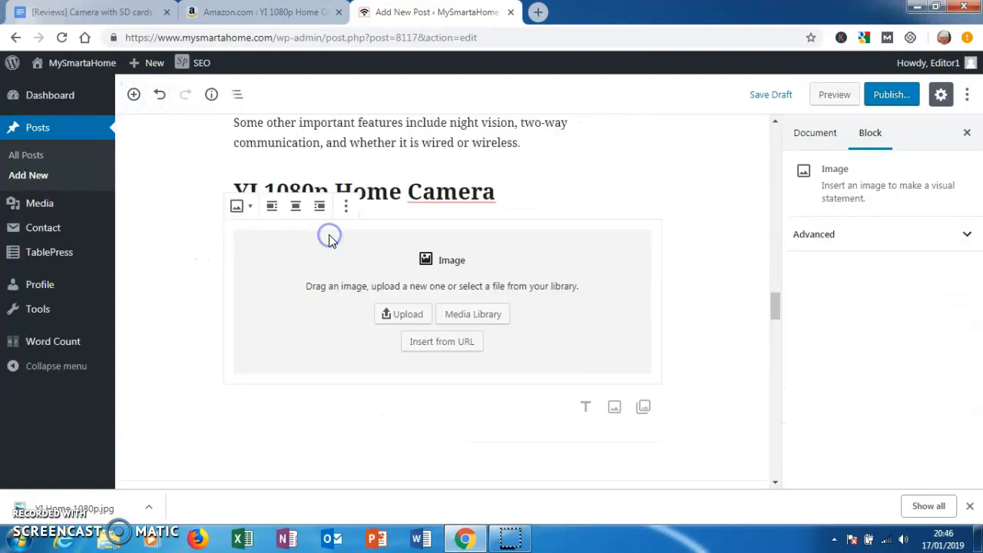
{"action": "left_click", "coordinate": [404, 317]}
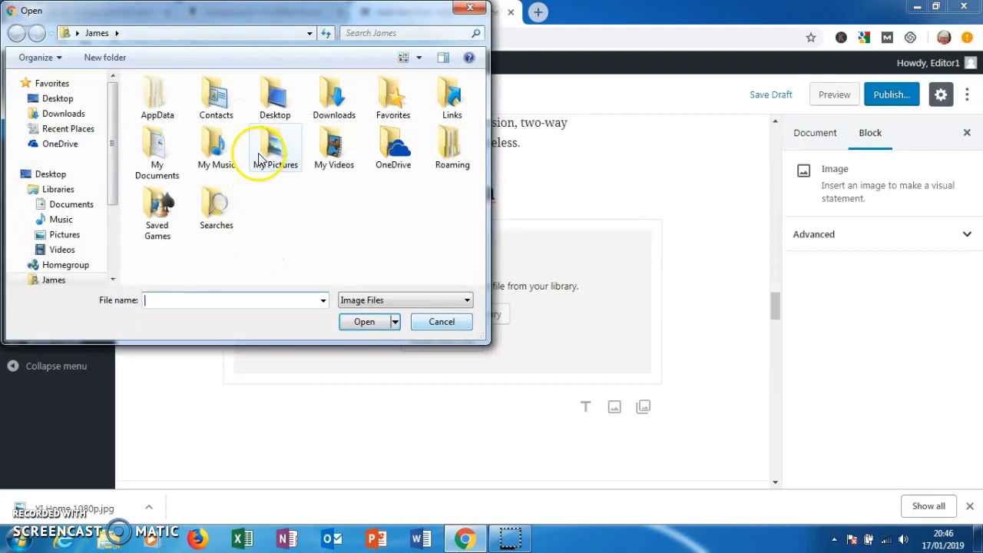
{"action": "double_click", "coordinate": [270, 151]}
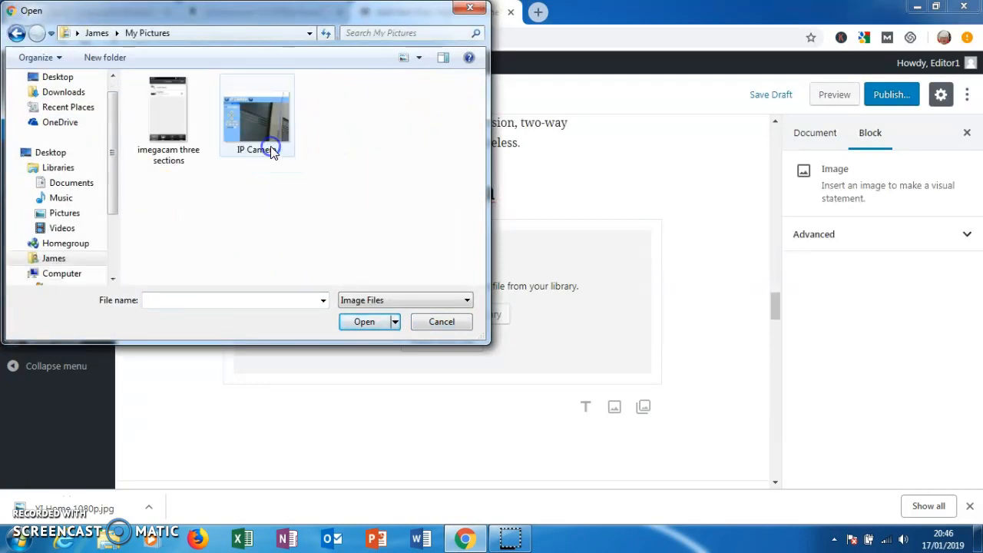
{"action": "left_click", "coordinate": [243, 187]}
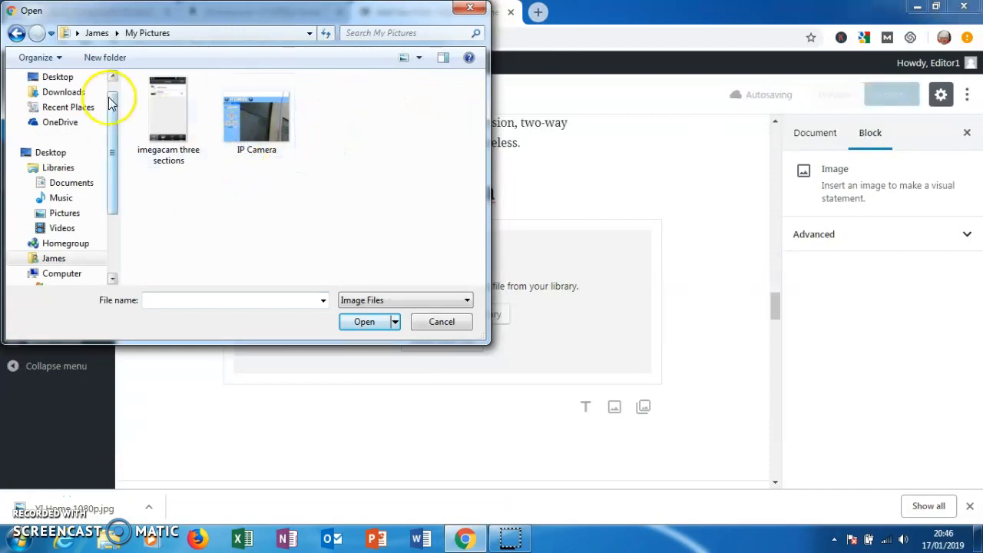
{"action": "left_click", "coordinate": [63, 92]}
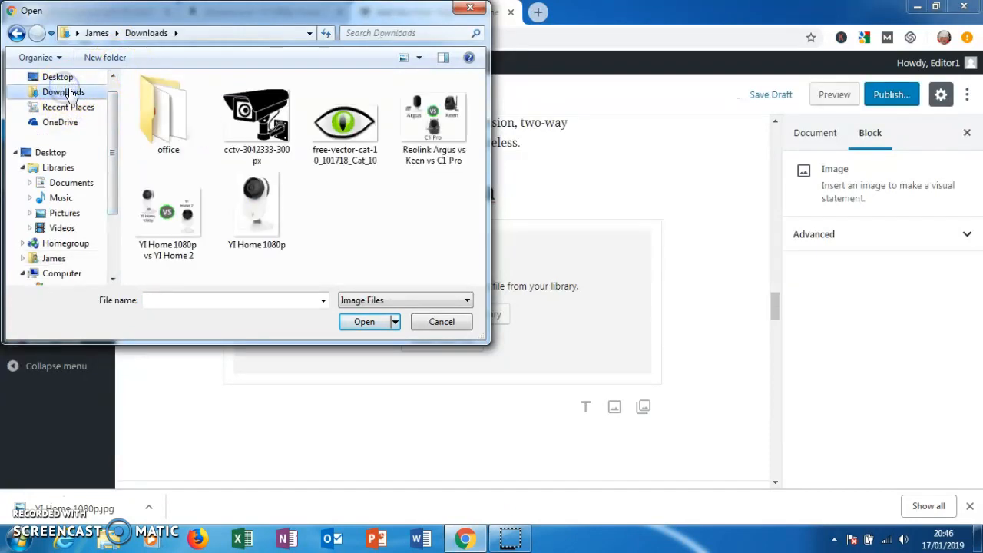
{"action": "double_click", "coordinate": [253, 213]}
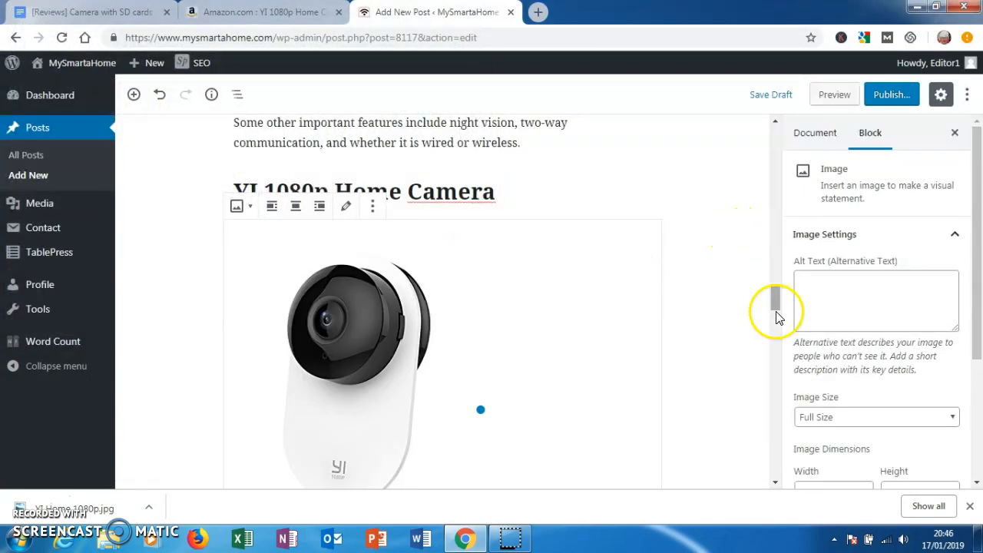
- Copy the linked "Buy on Amazon" text from the reviews document into a new paragraph below the camera image
{"action": "left_click_drag", "start_coordinate": [772, 298], "coordinate": [773, 317]}
{"action": "left_click", "coordinate": [426, 363]}
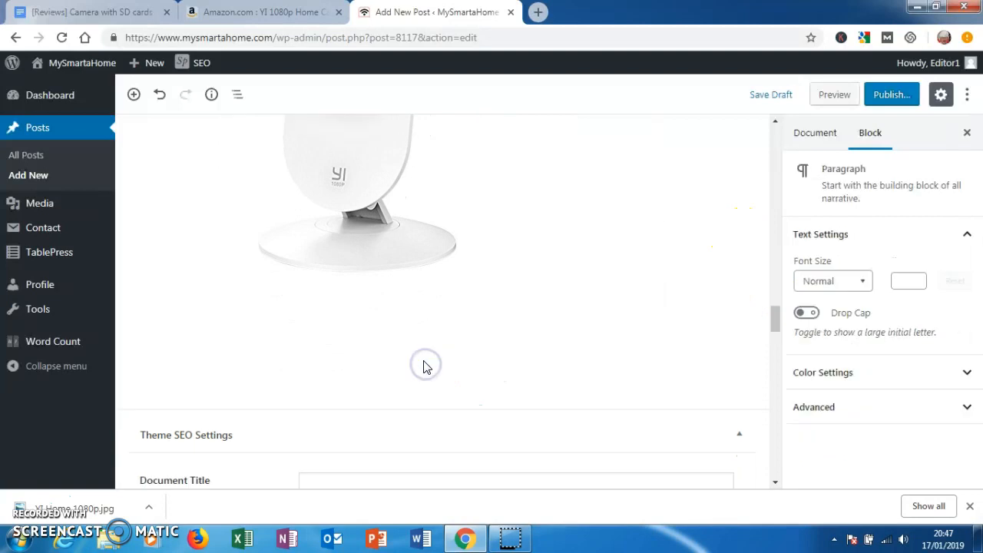
{"action": "left_click", "coordinate": [110, 12]}
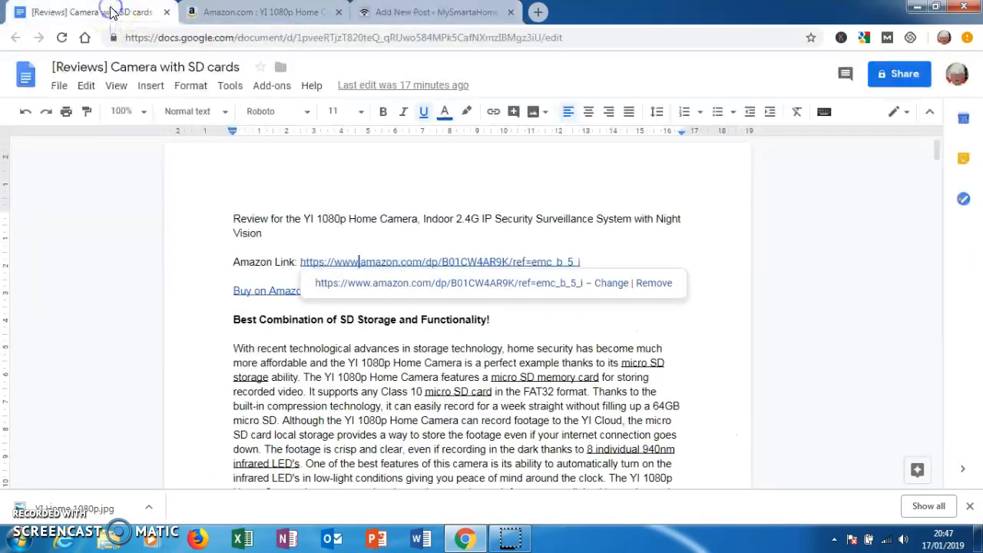
{"action": "left_click", "coordinate": [235, 292]}
{"action": "left_click_drag", "start_coordinate": [266, 291], "coordinate": [305, 288]}
{"action": "key", "text": "ctrl+c"}
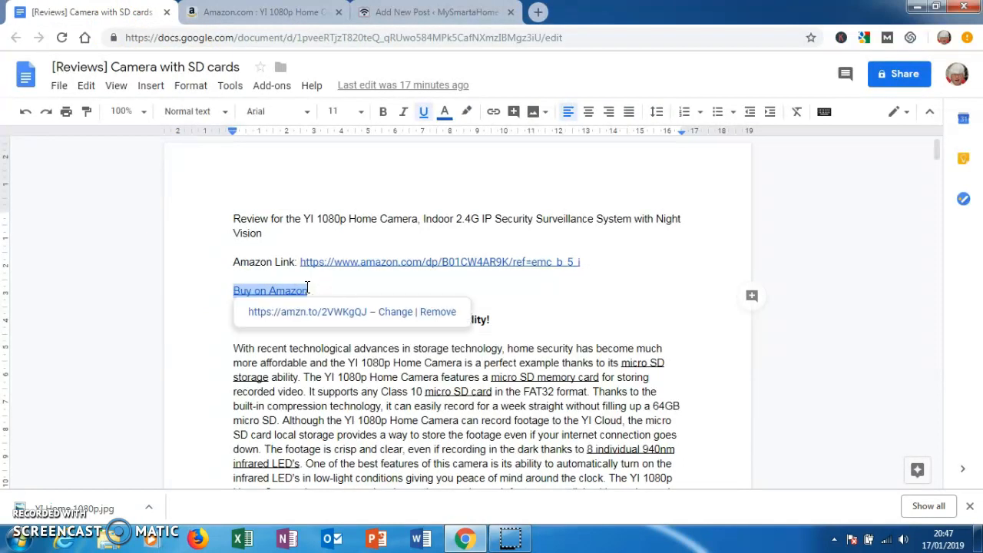
{"action": "left_click", "coordinate": [389, 11]}
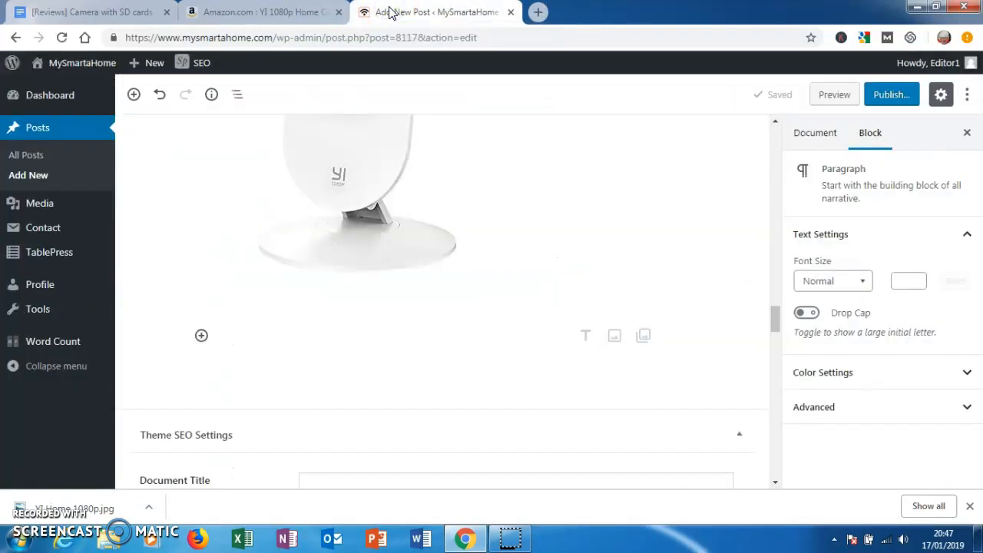
{"action": "key", "text": "ctrl+v"}
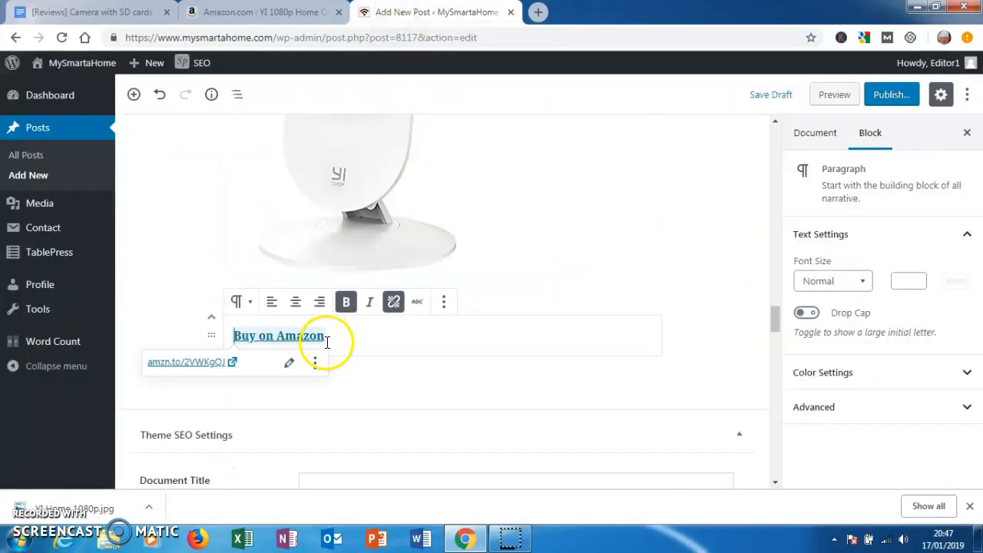
- Remove the bold formatting from the "Buy on Amazon" link below the camera image
{"action": "mouse_move", "coordinate": [323, 338]}
{"action": "left_mouse_down"}
{"action": "mouse_move", "coordinate": [235, 336]}
{"action": "mouse_move", "coordinate": [327, 338]}
{"action": "left_mouse_up"}
{"action": "left_click", "coordinate": [345, 303]}
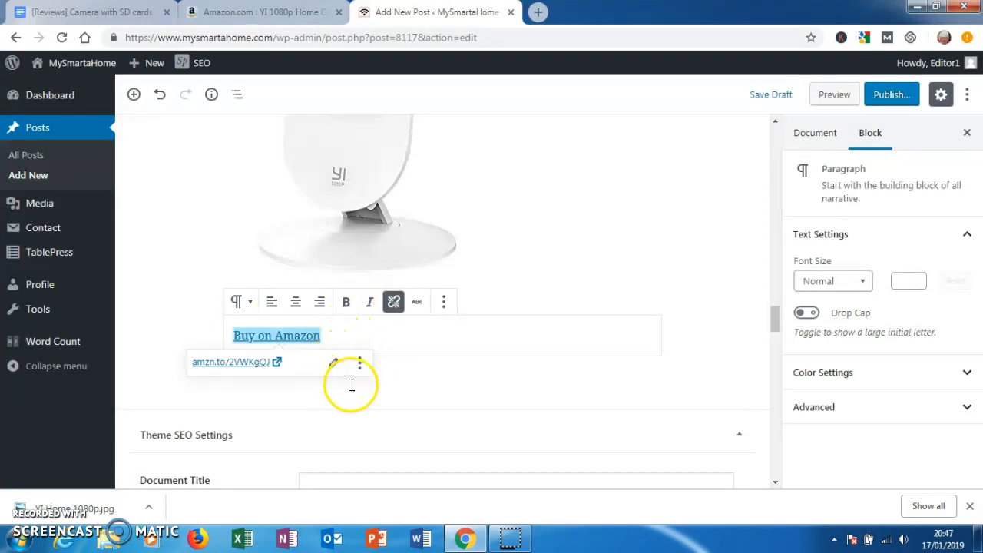
{"action": "left_click", "coordinate": [379, 377]}
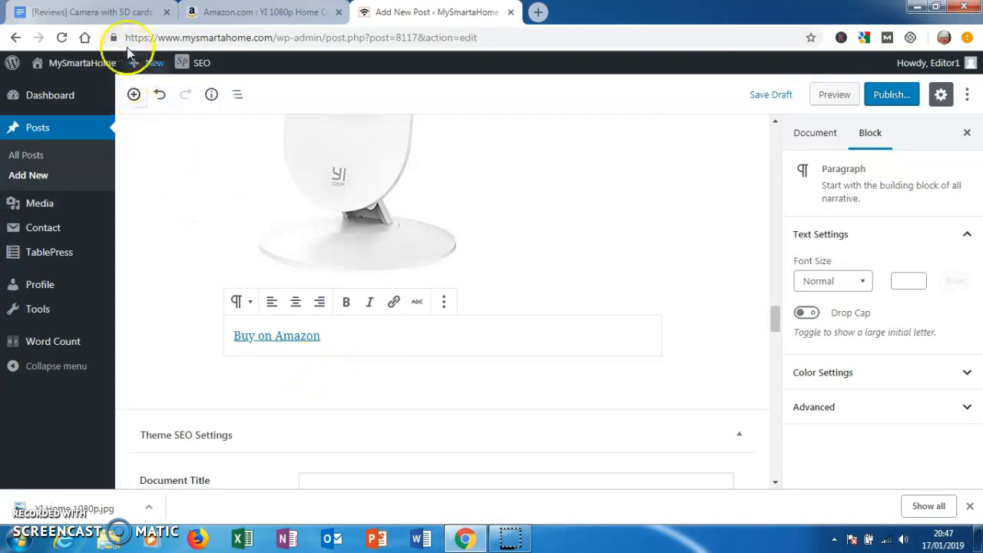
- Copy the YI 1080p Home Camera review body text from the reviews document into a new paragraph below the "Buy on Amazon" link
{"action": "left_click", "coordinate": [108, 16]}
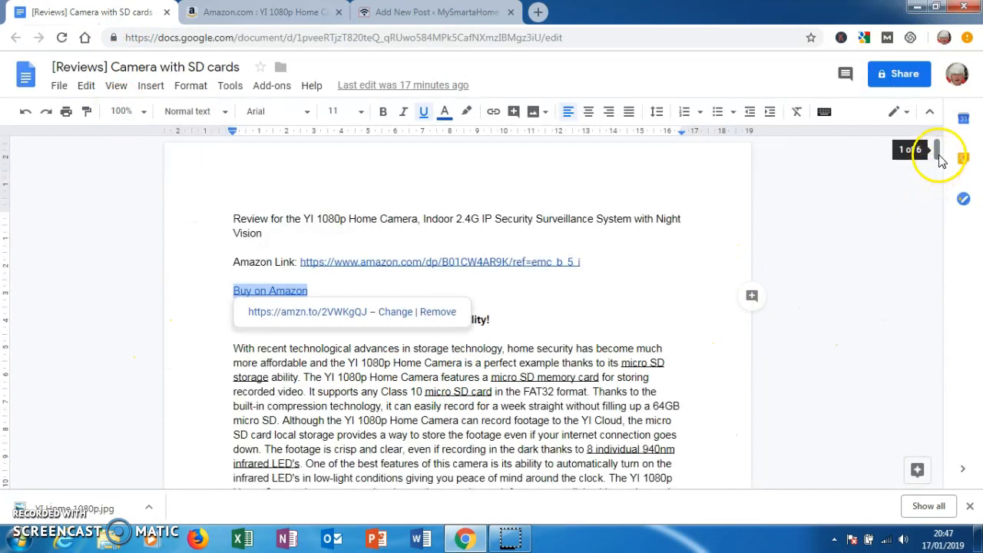
{"action": "left_click_drag", "start_coordinate": [938, 156], "coordinate": [939, 166]}
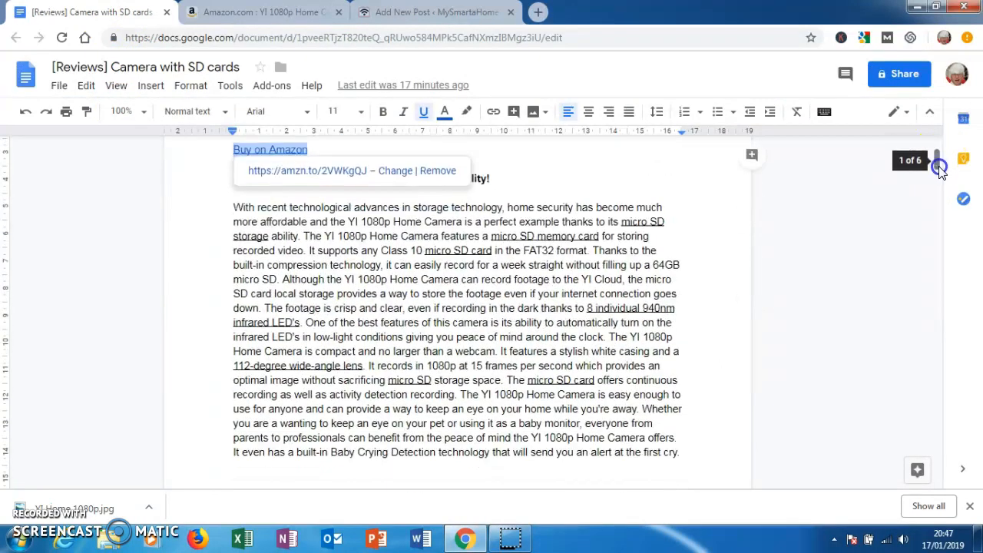
{"action": "left_click_drag", "start_coordinate": [234, 209], "coordinate": [270, 432]}
{"action": "left_click_drag", "start_coordinate": [281, 486], "coordinate": [311, 353]}
{"action": "left_click_drag", "start_coordinate": [318, 245], "coordinate": [627, 374]}
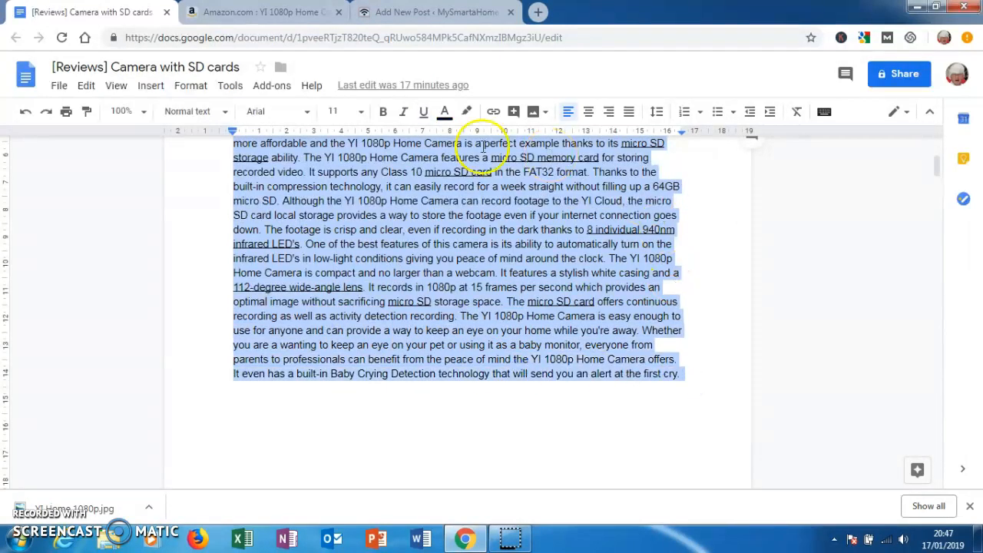
{"action": "left_click", "coordinate": [424, 17]}
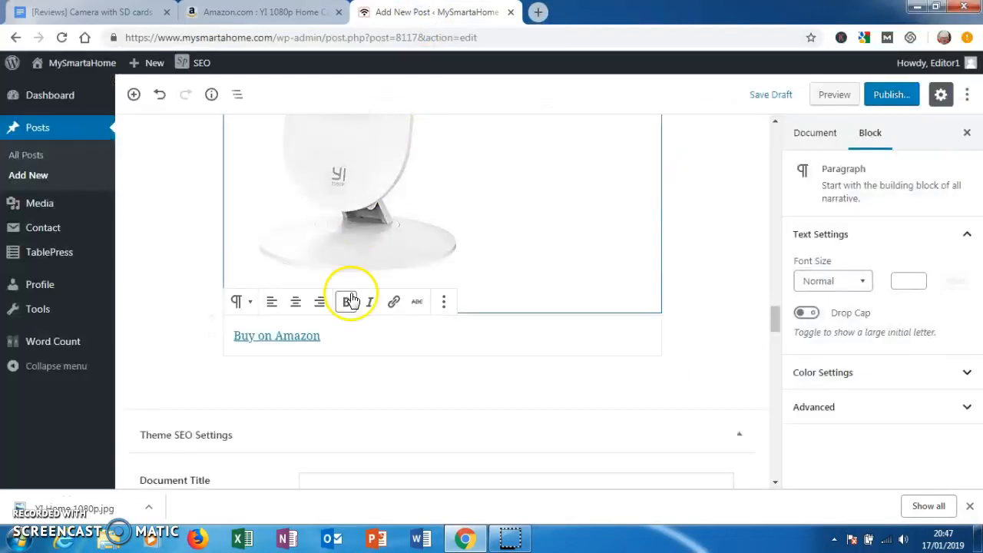
{"action": "left_click", "coordinate": [293, 376]}
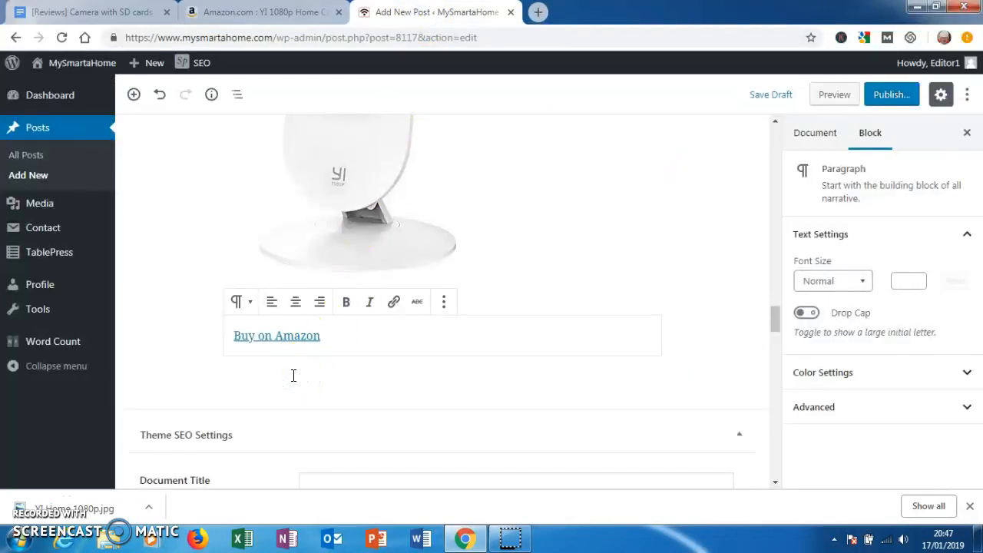
{"action": "left_click", "coordinate": [292, 375]}
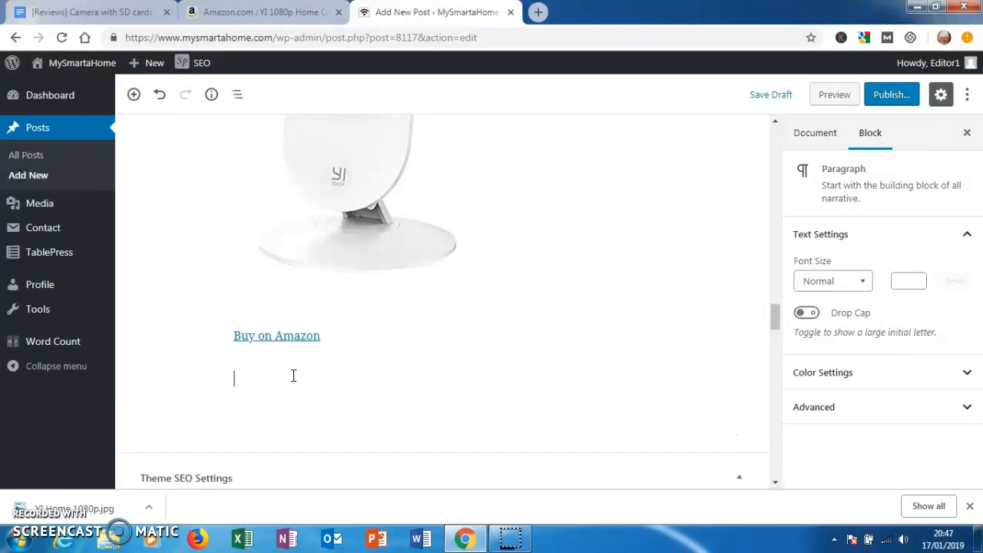
{"action": "key", "text": "ctrl+v"}
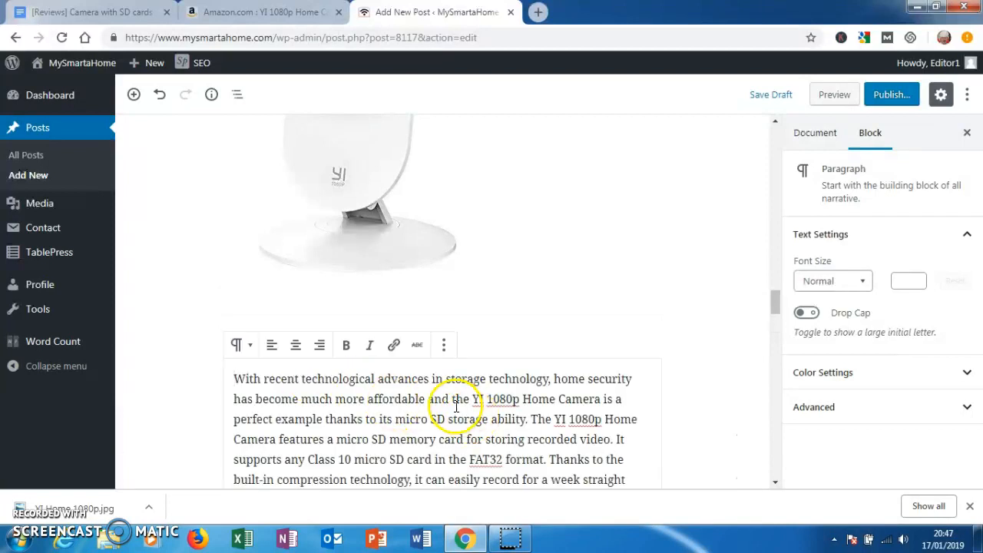
- Split the pasted review into new paragraphs before "The YI 1080p Home Camera features", "It supports any Class 10", "Although the YI" and "The footage is crisp"
{"action": "left_click", "coordinate": [531, 419]}
{"action": "key", "text": "Return"}
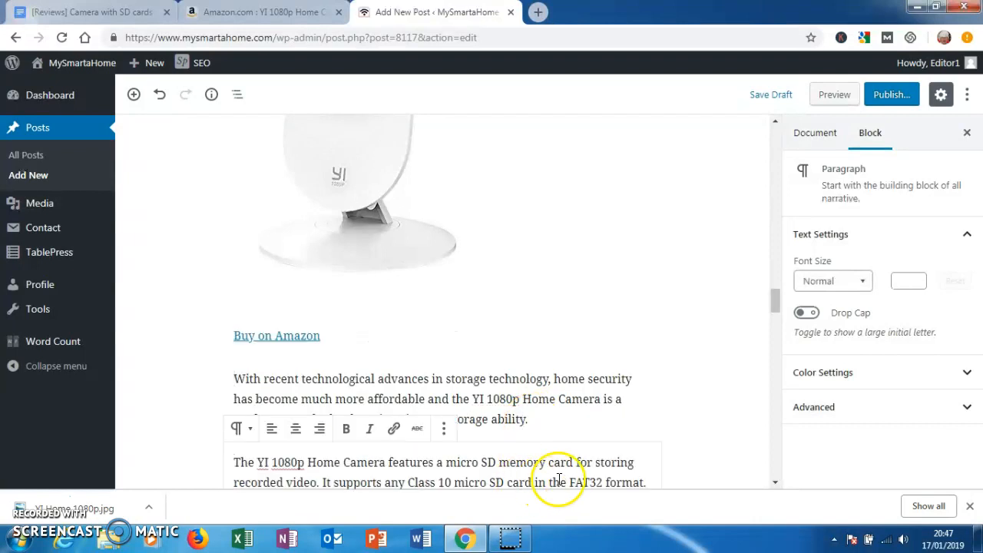
{"action": "left_click_drag", "start_coordinate": [774, 309], "coordinate": [772, 321]}
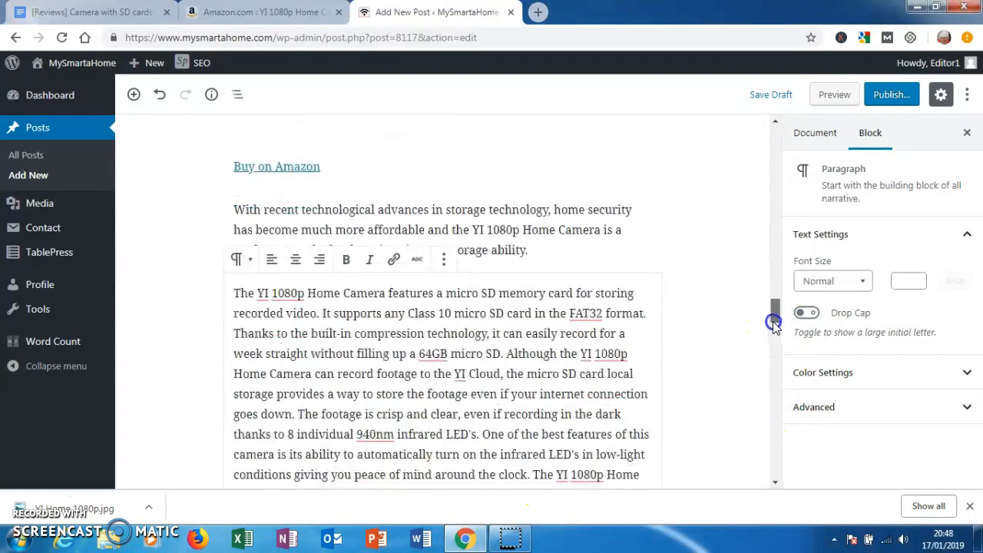
{"action": "left_click", "coordinate": [321, 302]}
{"action": "key", "text": "Return"}
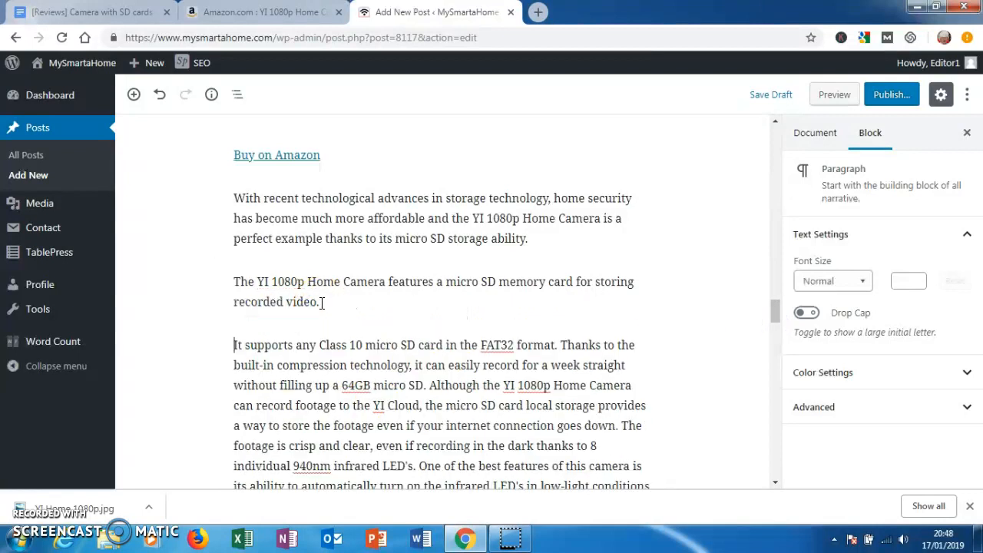
{"action": "left_click", "coordinate": [429, 384]}
{"action": "key", "text": "Return"}
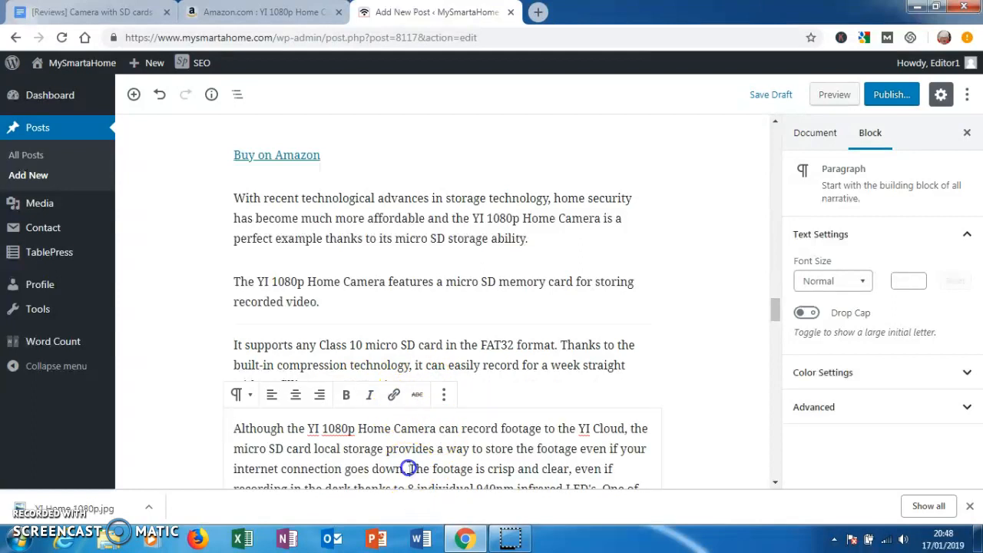
{"action": "left_click", "coordinate": [410, 468]}
{"action": "key", "text": "Return"}
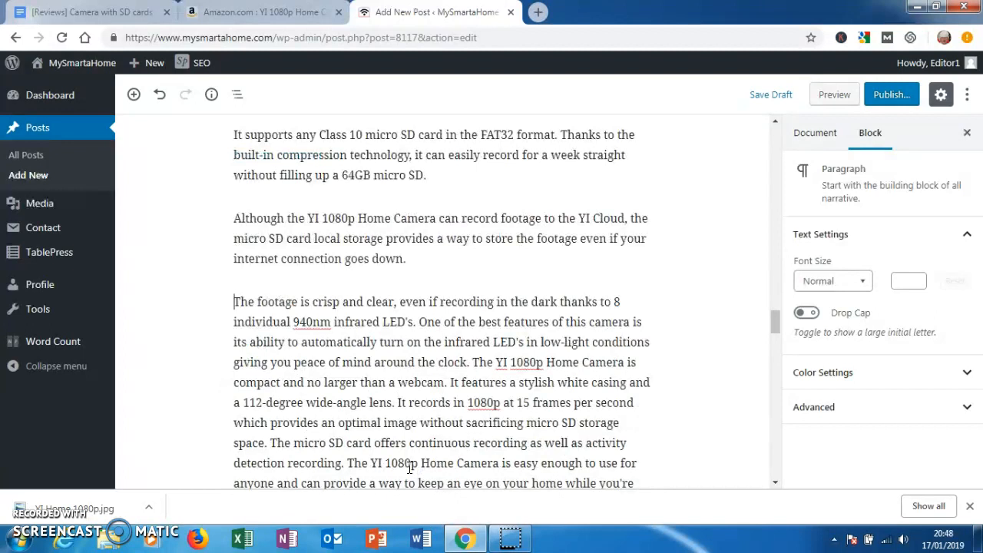
- Start new paragraphs before "One of the best features", "The YI 1080p Home Camera is compact" and "The micro SD card offers"
{"action": "left_click", "coordinate": [420, 322]}
{"action": "key", "text": "Return"}
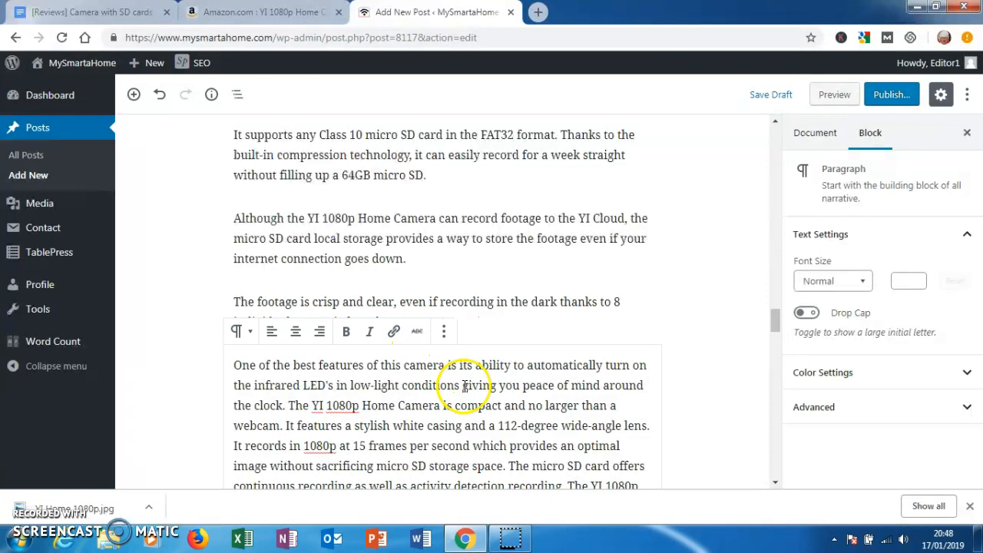
{"action": "left_click", "coordinate": [290, 405]}
{"action": "key", "text": "Return"}
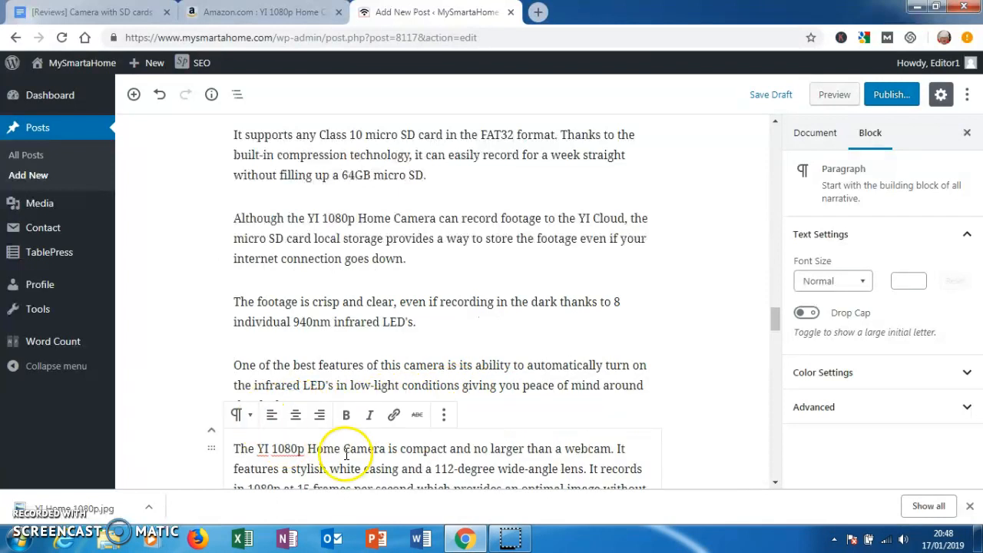
{"action": "left_click_drag", "start_coordinate": [771, 323], "coordinate": [772, 334]}
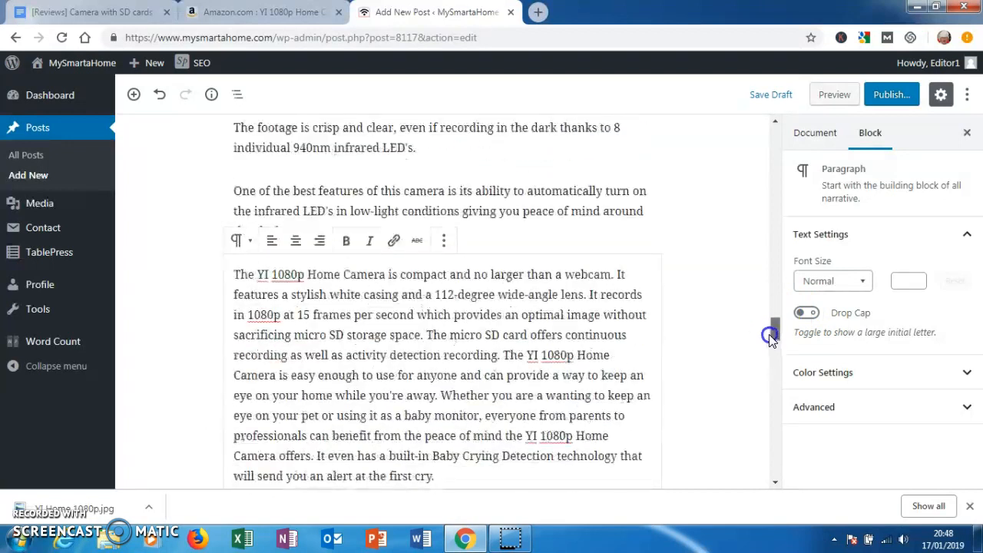
{"action": "left_click", "coordinate": [426, 334]}
{"action": "key", "text": "Return"}
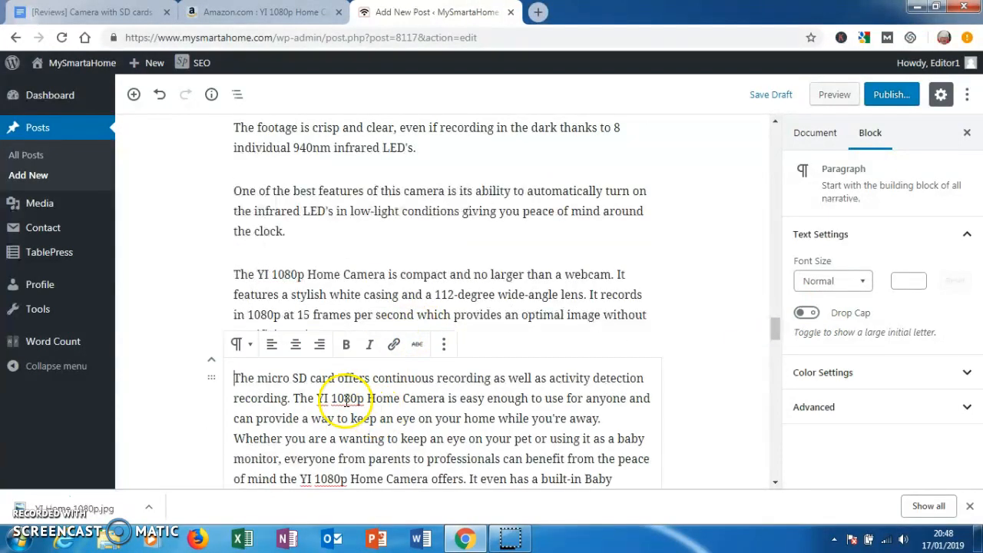
- Break the remaining review text before "The YI 1080p Home Camera is easy enough", "Whether you are" and "It even has"
{"action": "left_click", "coordinate": [293, 398]}
{"action": "key", "text": "Return"}
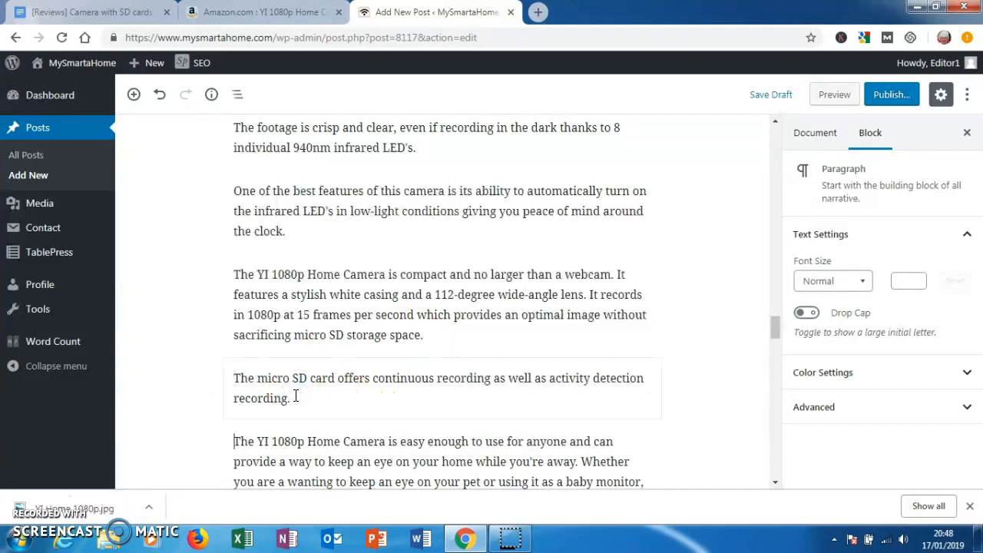
{"action": "left_click", "coordinate": [582, 460]}
{"action": "key", "text": "Return"}
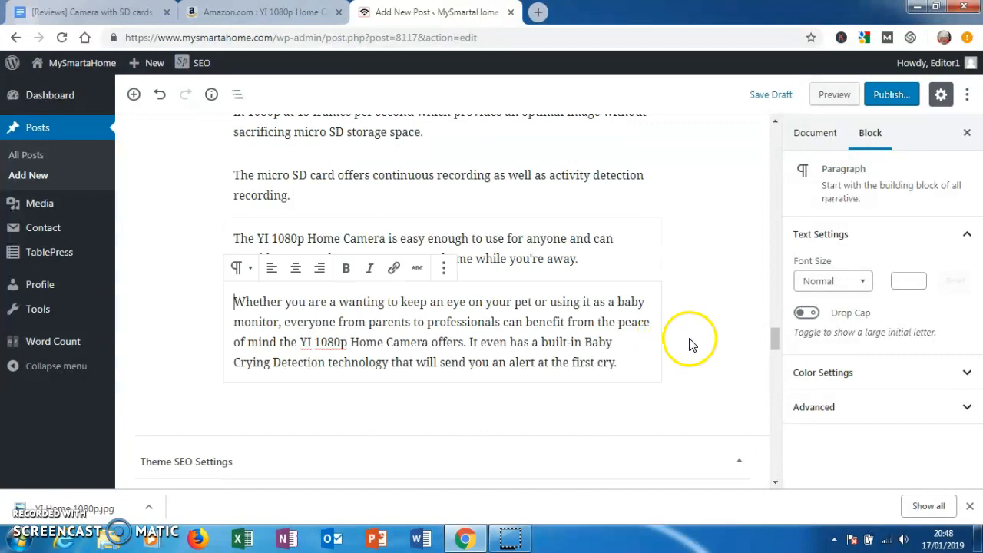
{"action": "left_click", "coordinate": [469, 343]}
{"action": "key", "text": "Return"}
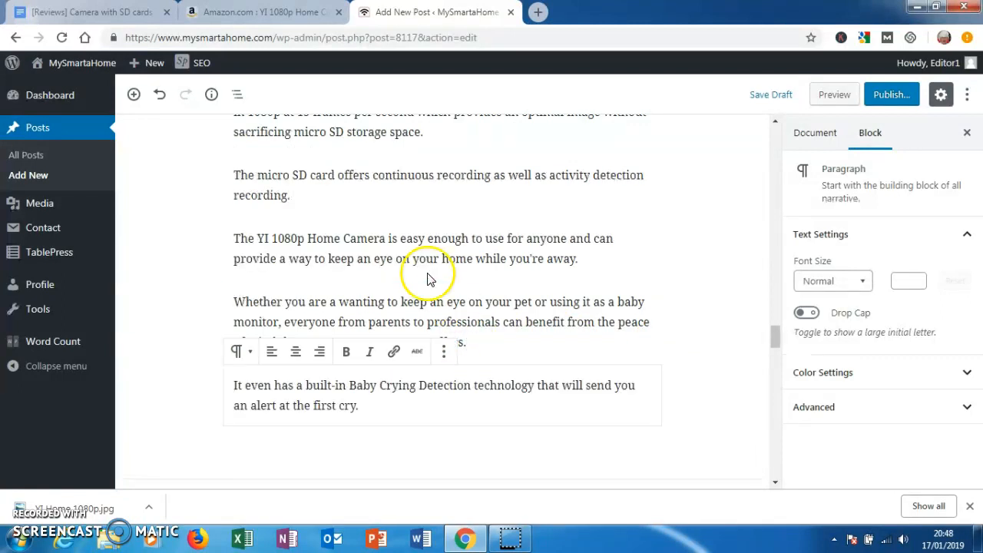
- Copy "Wyze Cam 1080p HD Indoor Wireless Smart Home Camera" from the reviews document into a new H2 heading at the end of the post
{"action": "left_click", "coordinate": [89, 12]}
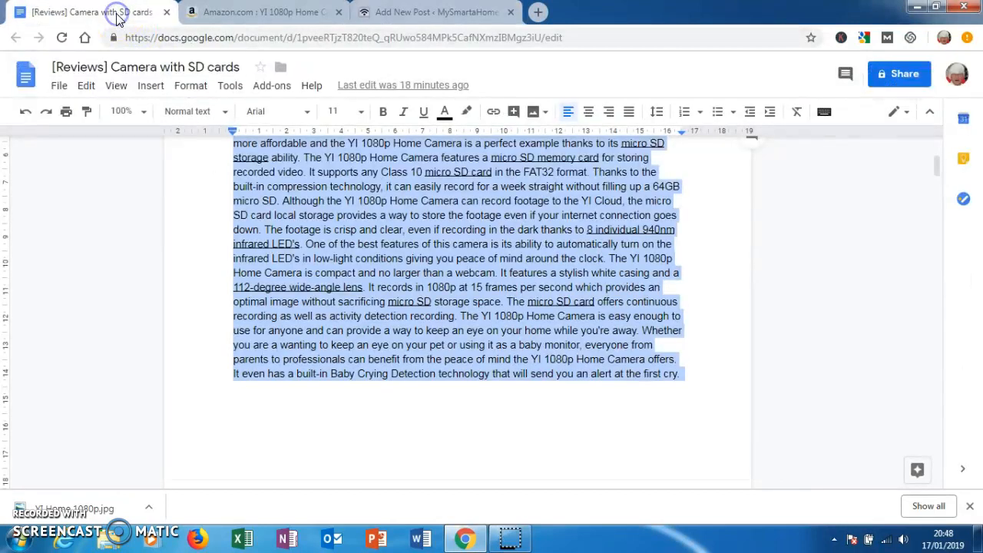
{"action": "left_click_drag", "start_coordinate": [935, 170], "coordinate": [936, 211]}
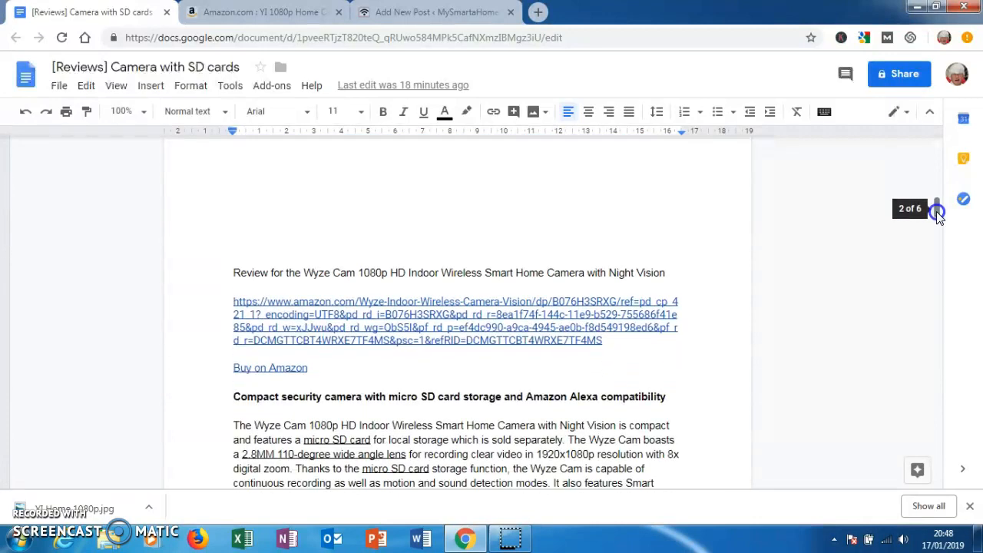
{"action": "left_click", "coordinate": [305, 272]}
{"action": "left_click_drag", "start_coordinate": [322, 276], "coordinate": [401, 274]}
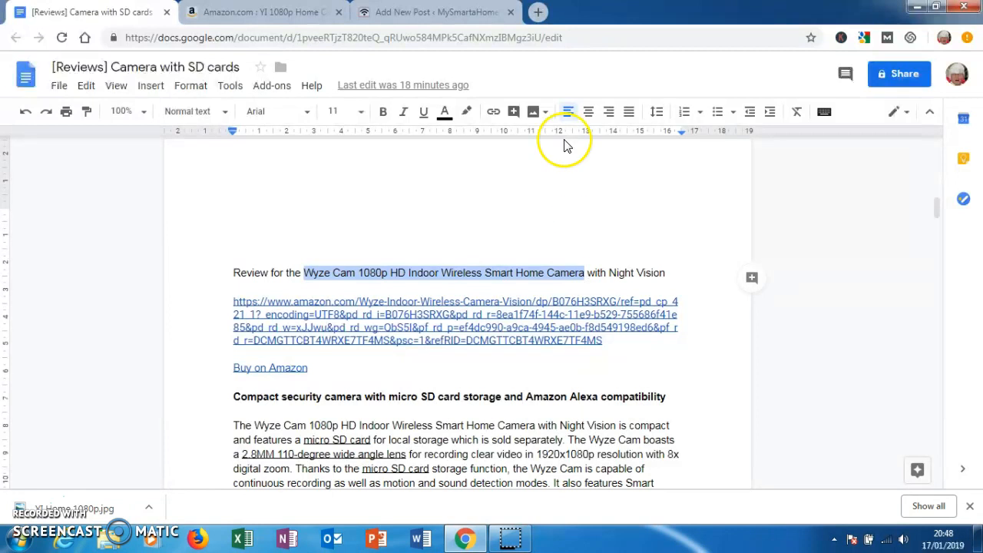
{"action": "left_click", "coordinate": [438, 13]}
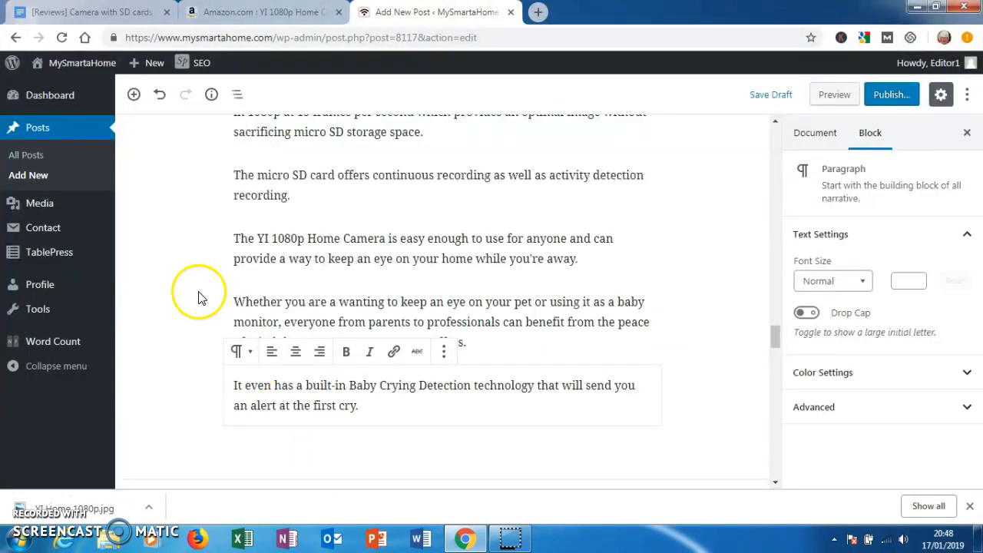
{"action": "left_click", "coordinate": [134, 94]}
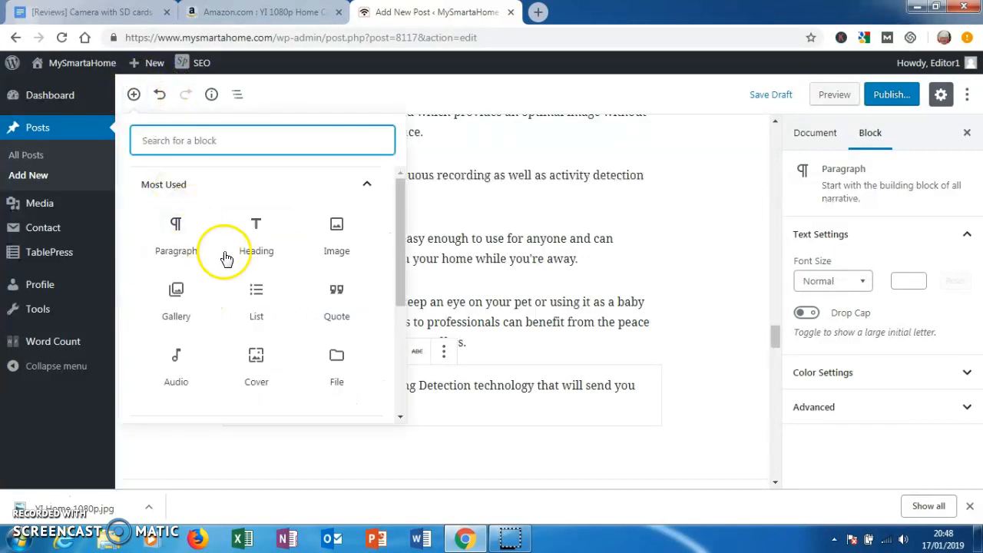
{"action": "left_click", "coordinate": [246, 253]}
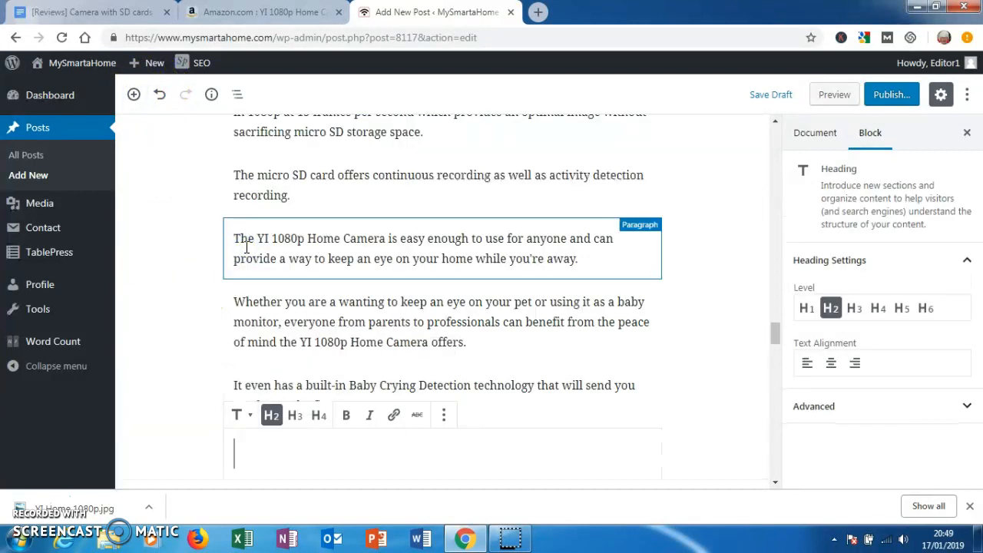
{"action": "type", "text": "Wyze Cam 1080p HD Indoor Wireless Smart Home Camera"}
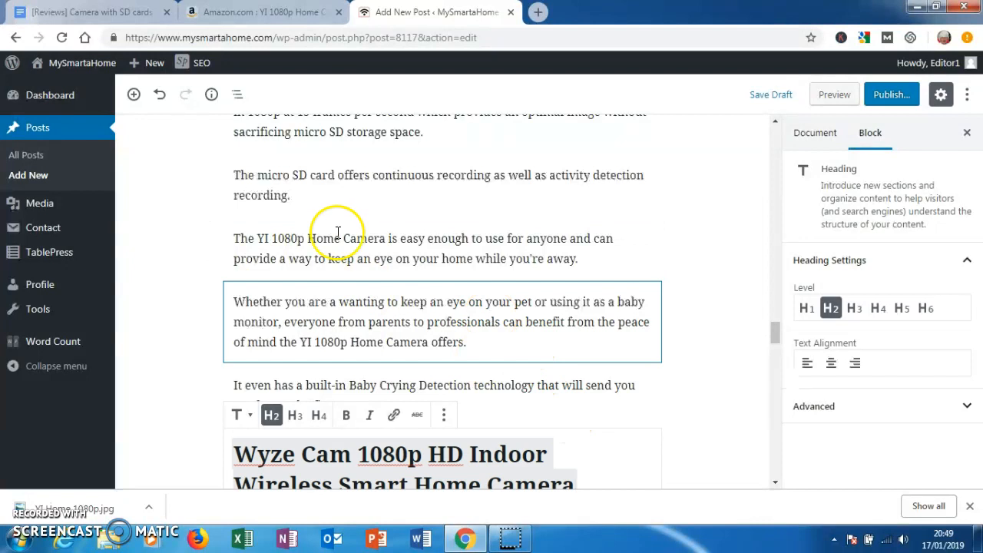
- Open the Wyze Cam's Amazon product page from the link in the reviews document and enlarge its main product image
{"action": "left_click", "coordinate": [127, 17]}
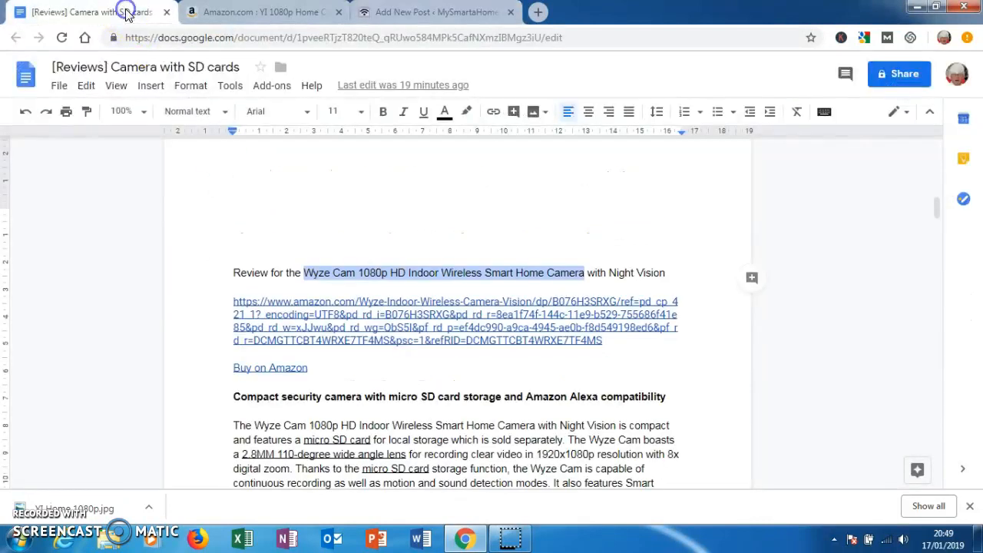
{"action": "left_click", "coordinate": [313, 305]}
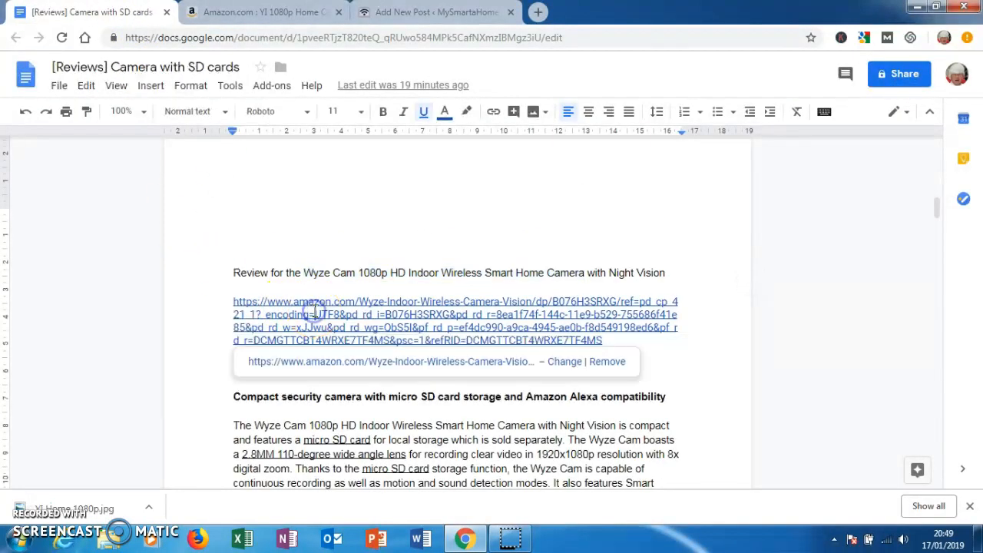
{"action": "left_click", "coordinate": [325, 361]}
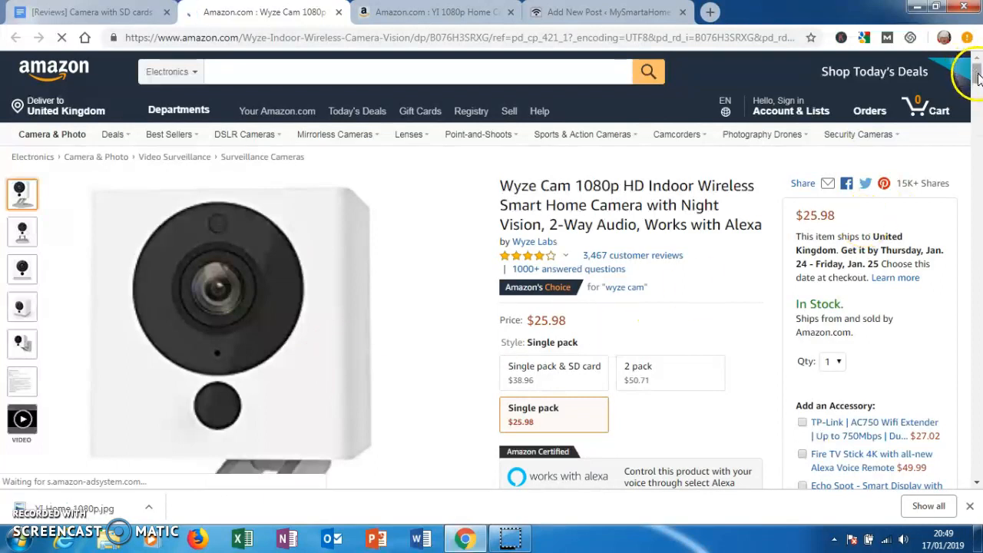
{"action": "scroll", "coordinate": [977, 77], "scroll_direction": "down", "scroll_amount": 2}
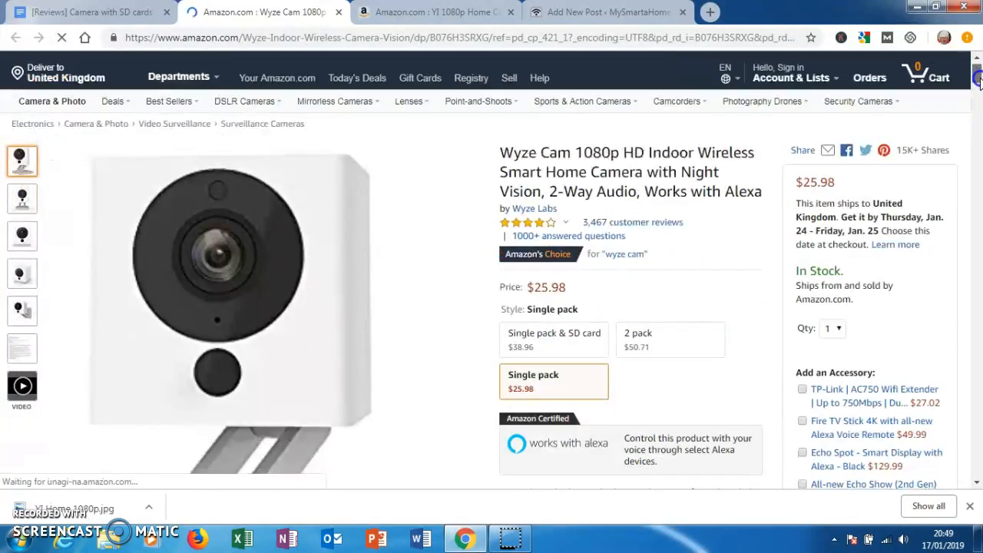
{"action": "mouse_move", "coordinate": [350, 221]}
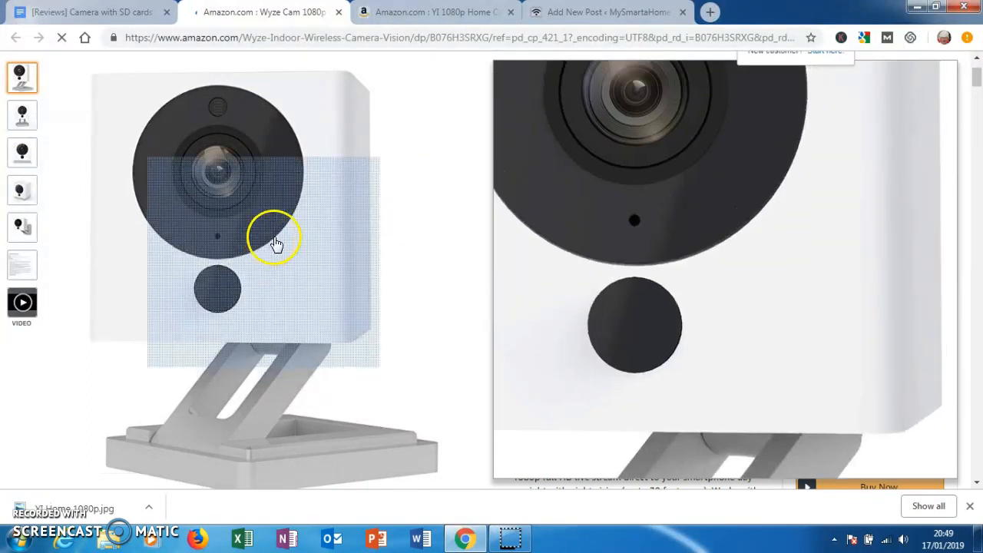
{"action": "left_click", "coordinate": [283, 244]}
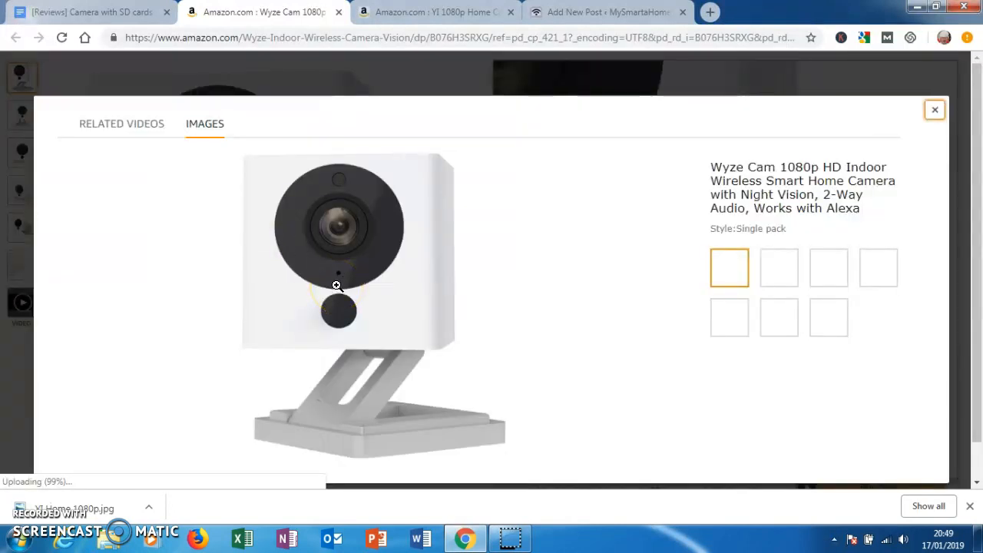
{"action": "right_click", "coordinate": [336, 285]}
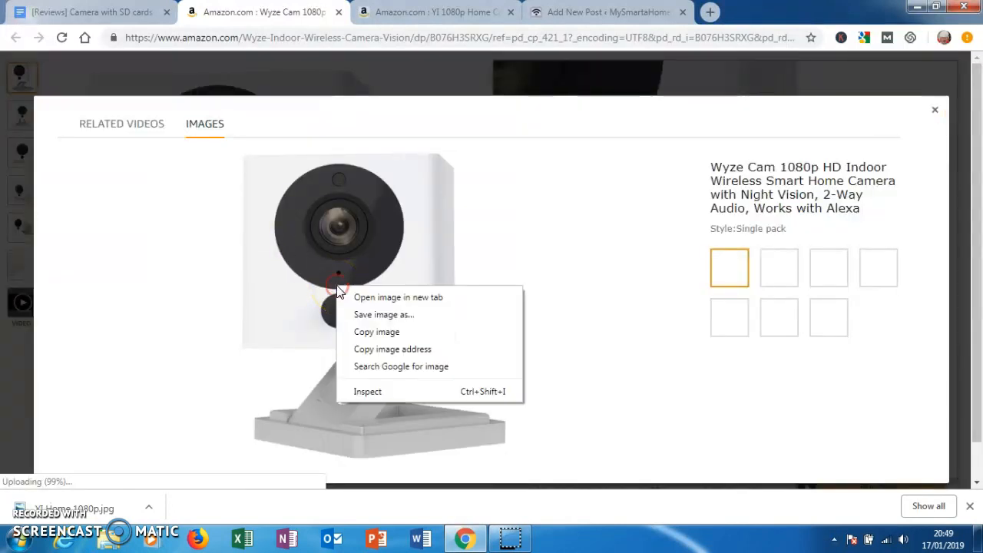
{"action": "left_click", "coordinate": [370, 316]}
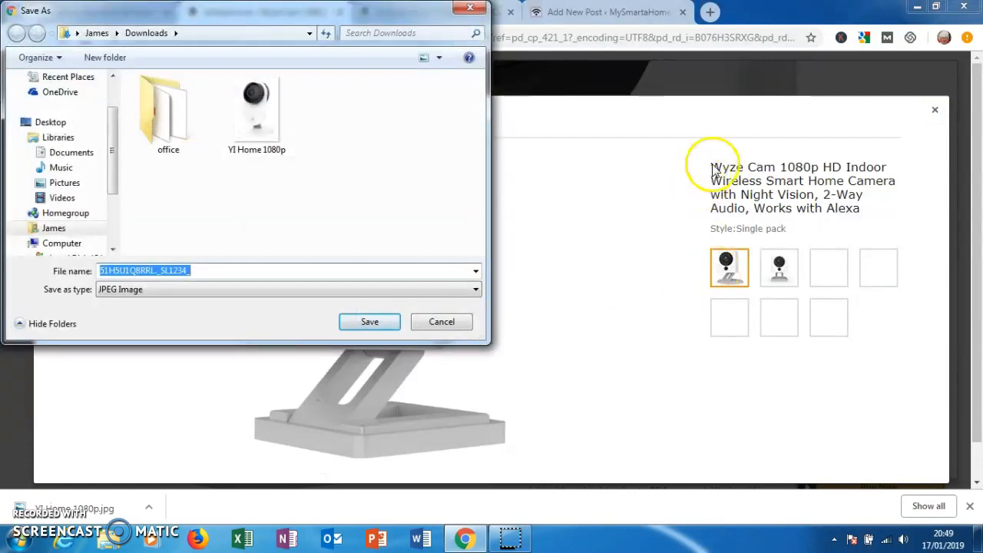
{"action": "left_click", "coordinate": [710, 171]}
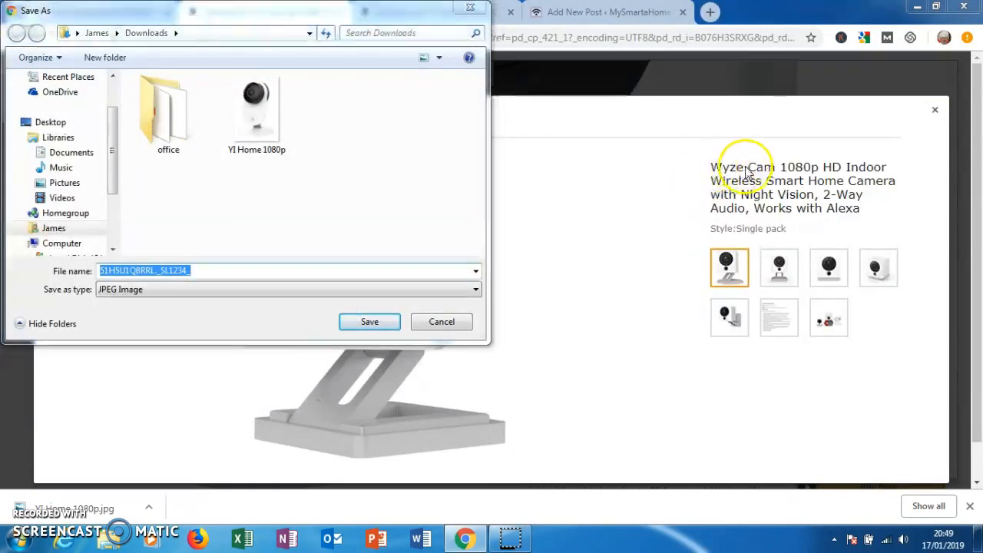
{"action": "left_click", "coordinate": [469, 7]}
- Save the enlarged Wyze Cam product image as a JPEG named "Wyze Cam 1080p HD Indoor Wireless Smart Home Camera", copying the name from the product title
{"action": "left_click_drag", "start_coordinate": [711, 167], "coordinate": [737, 168]}
{"action": "left_click_drag", "start_coordinate": [822, 171], "coordinate": [778, 184]}
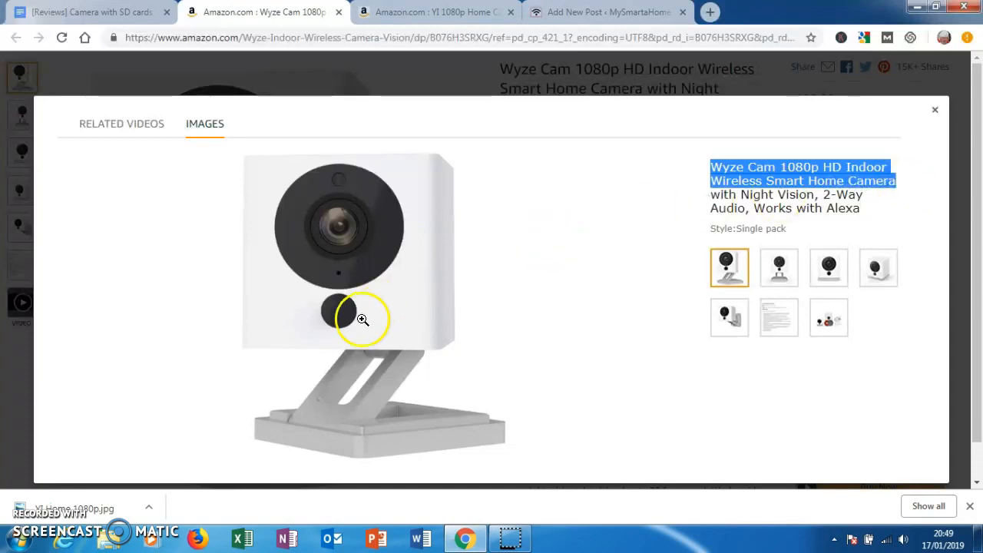
{"action": "right_click", "coordinate": [389, 313]}
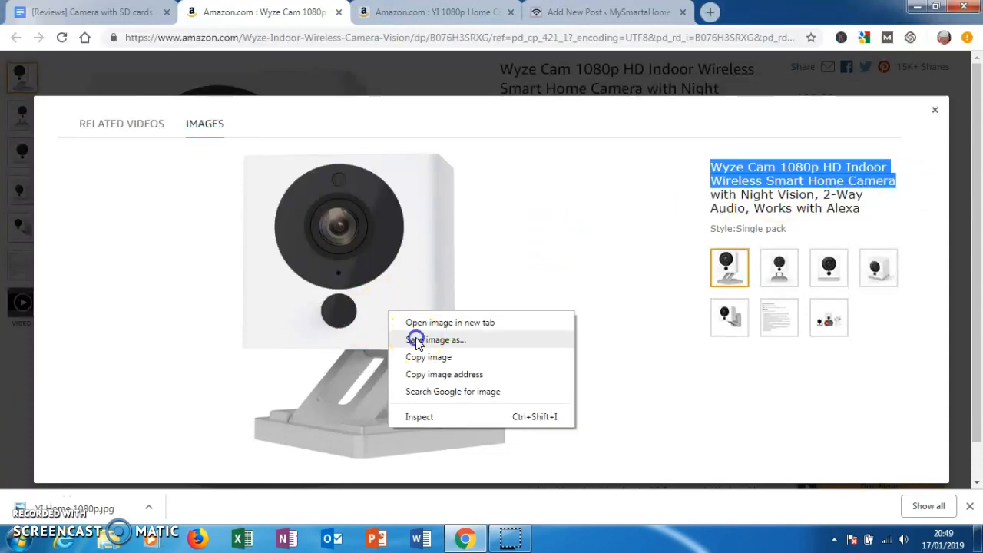
{"action": "left_click", "coordinate": [410, 339]}
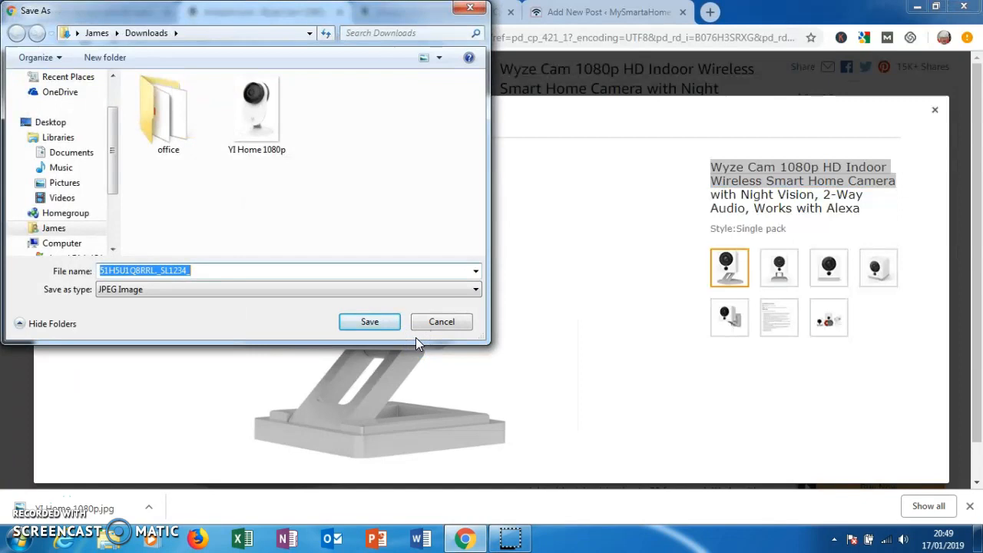
{"action": "type", "text": "Wyze Cam 1080p HD Indoor Wireless Smart Home Camera"}
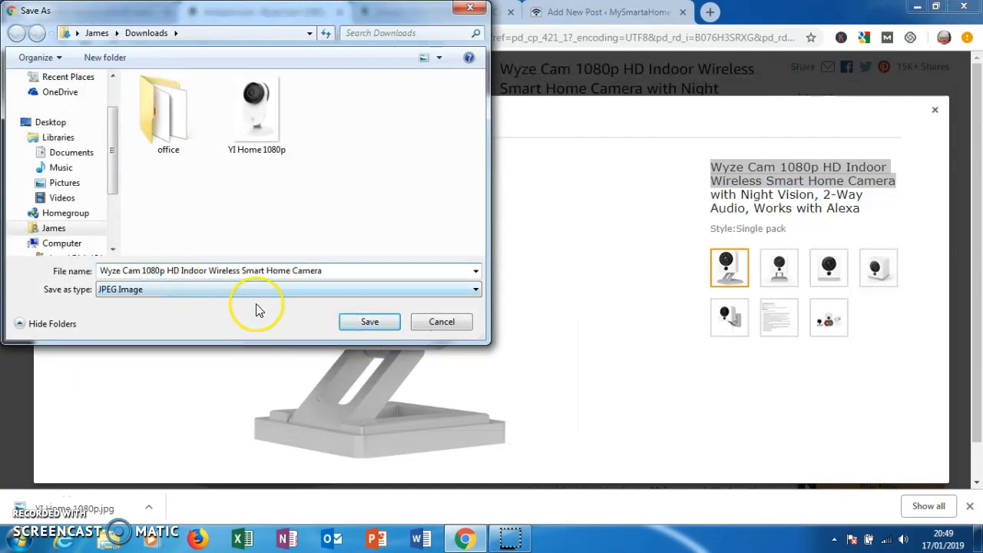
{"action": "left_click", "coordinate": [367, 324]}
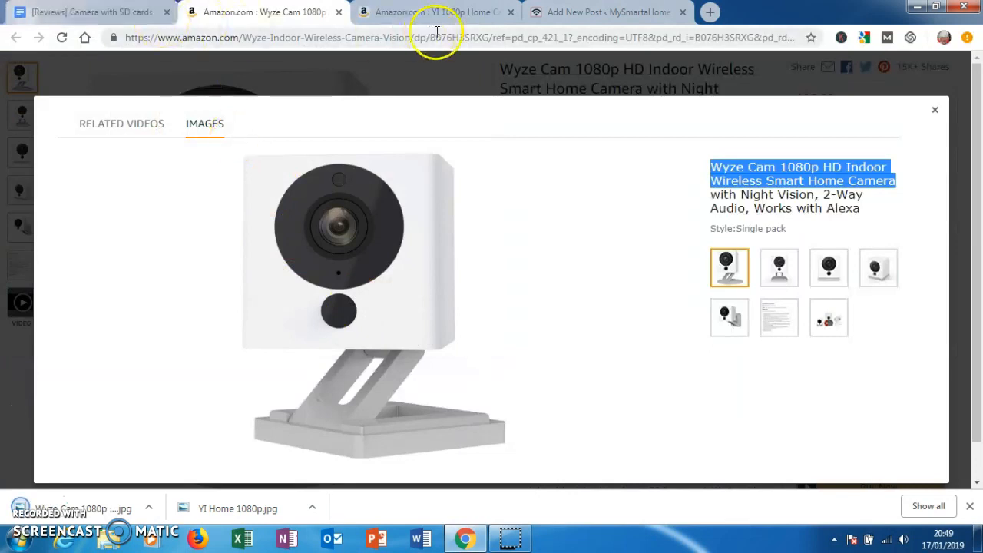
- Insert an image block below the Wyze Cam heading in the WordPress post and upload the saved Wyze Cam picture
{"action": "left_click", "coordinate": [572, 14]}
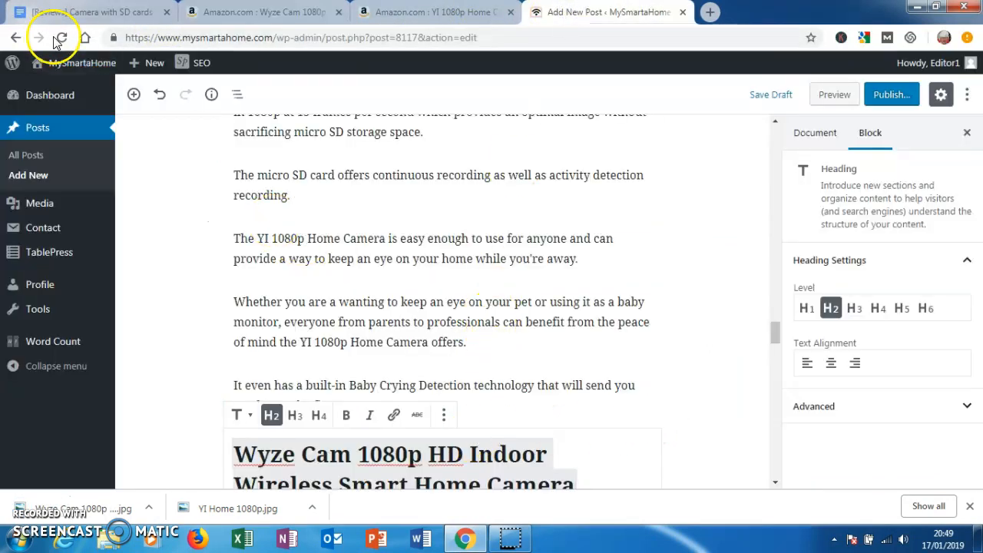
{"action": "left_click", "coordinate": [132, 94]}
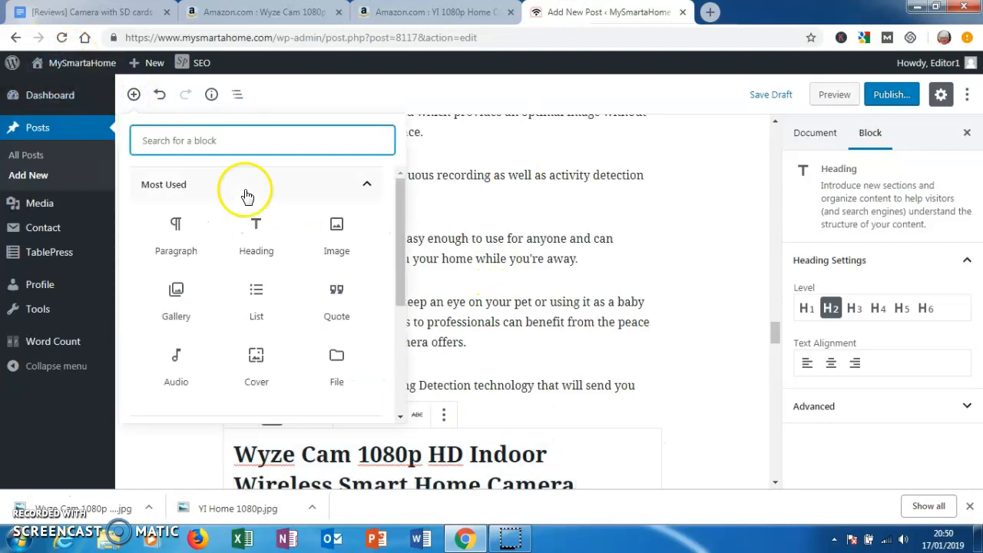
{"action": "left_click", "coordinate": [334, 230]}
{"action": "left_click", "coordinate": [395, 316]}
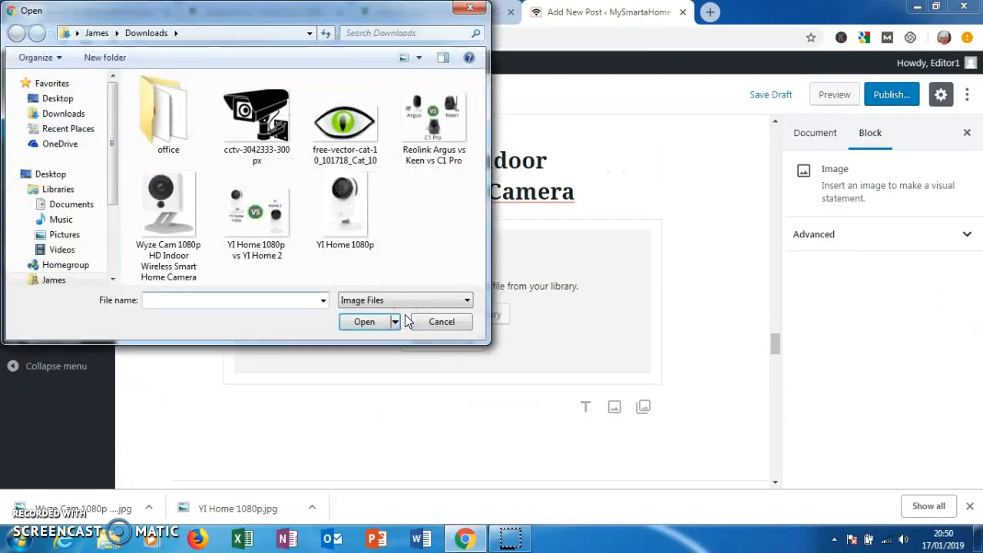
{"action": "double_click", "coordinate": [169, 207]}
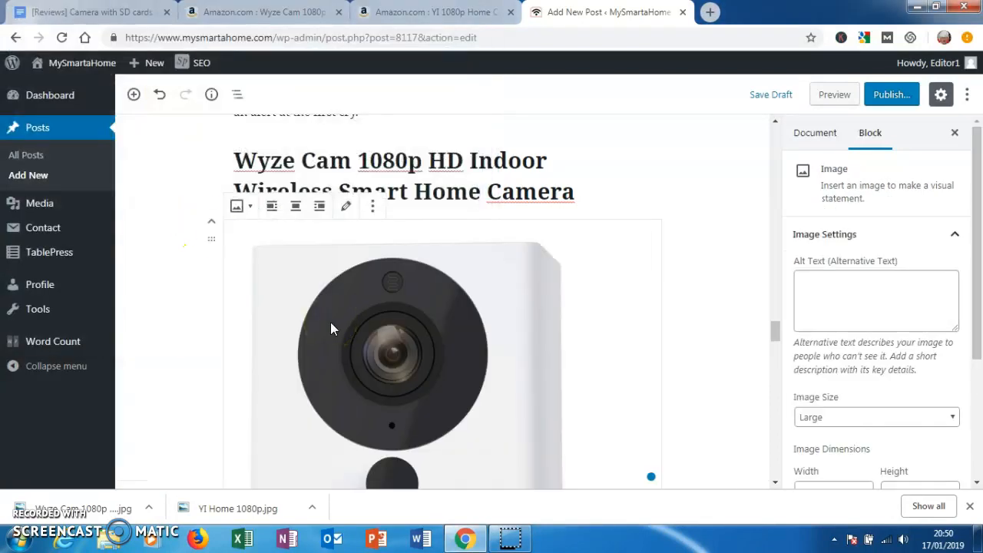
- Copy the Wyze Cam's "Buy on Amazon" link from the reviews document into the post below the camera image
{"action": "left_click", "coordinate": [137, 11]}
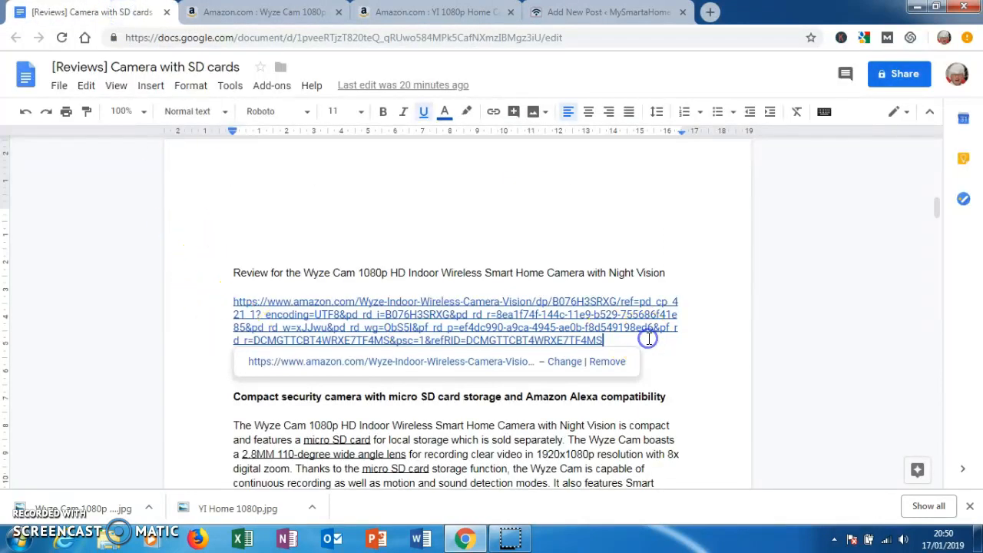
{"action": "left_click", "coordinate": [226, 270]}
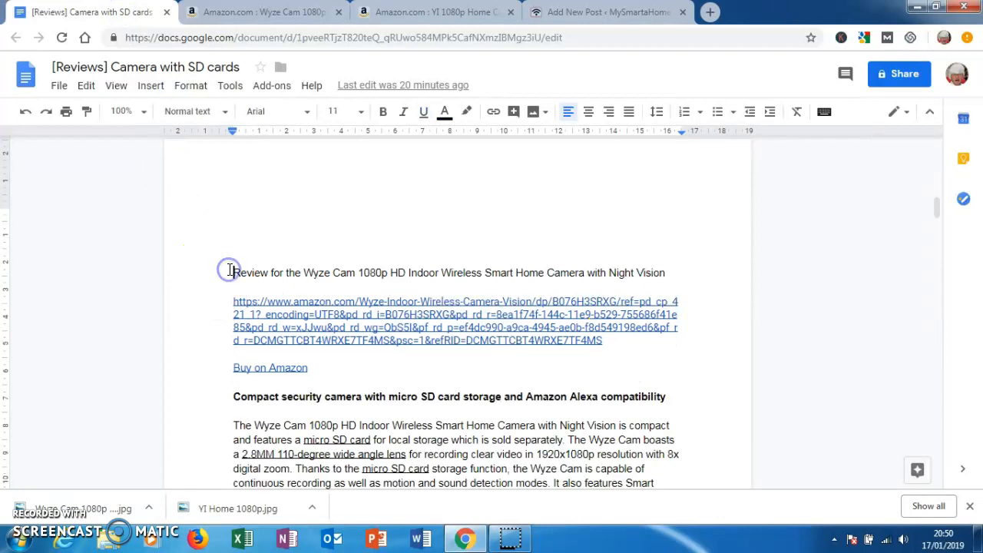
{"action": "left_click_drag", "start_coordinate": [230, 367], "coordinate": [308, 382]}
{"action": "key", "text": "ctrl+c"}
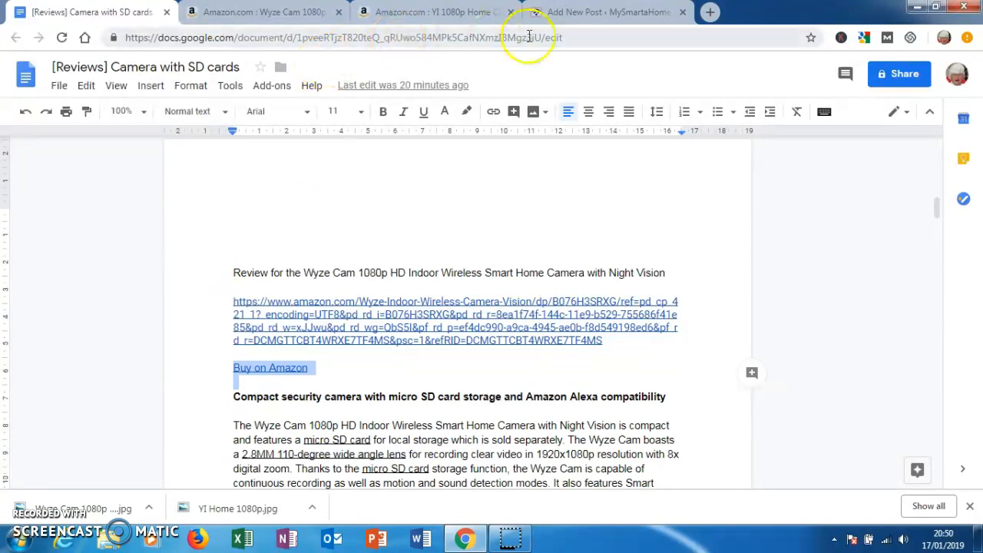
{"action": "left_click", "coordinate": [593, 18]}
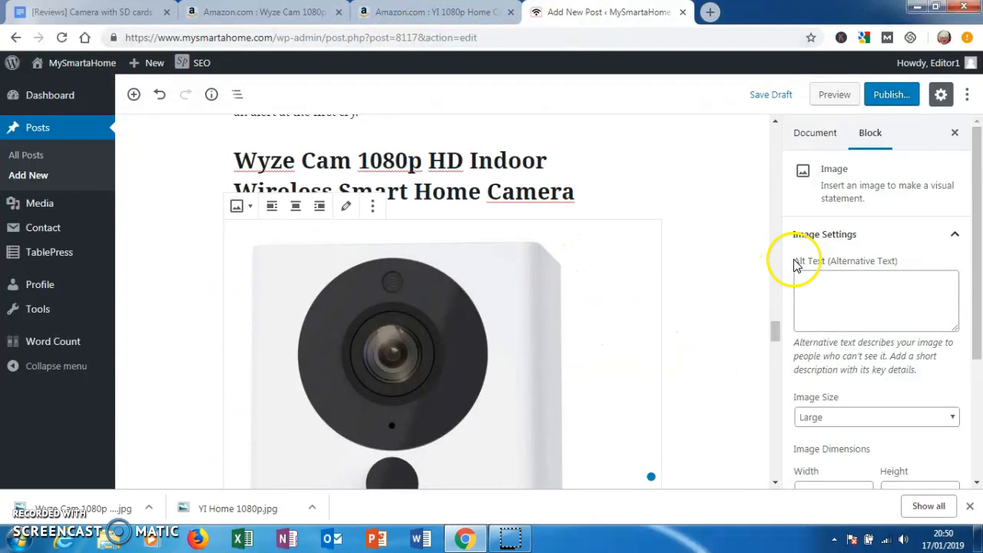
{"action": "scroll", "coordinate": [979, 244], "scroll_direction": "down", "scroll_amount": 2}
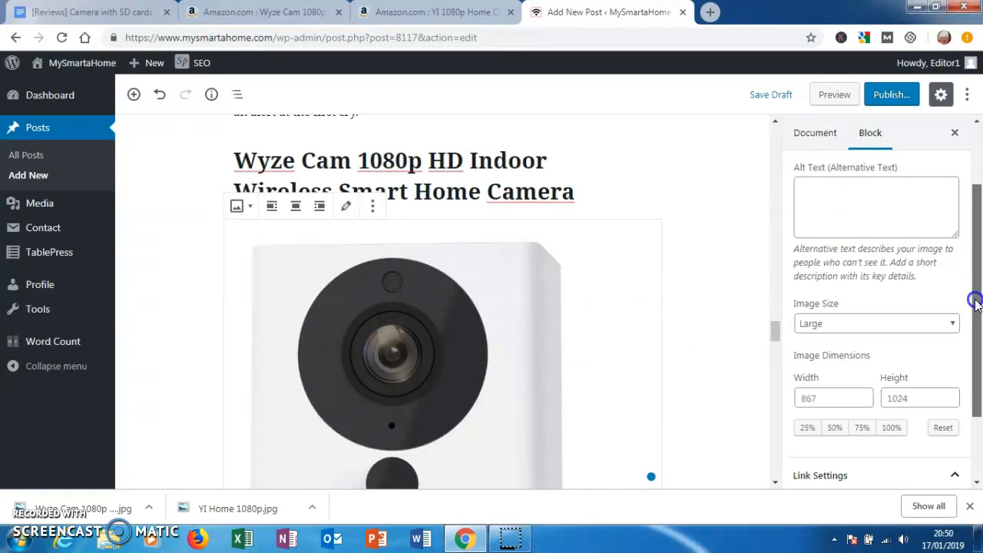
{"action": "left_click_drag", "start_coordinate": [775, 335], "coordinate": [768, 360]}
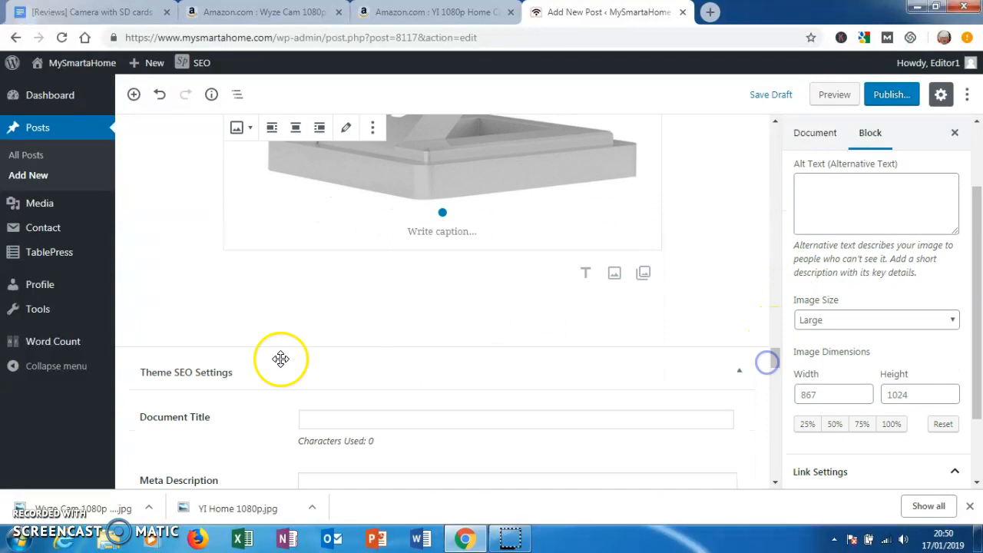
{"action": "left_click", "coordinate": [253, 281]}
{"action": "key", "text": "ctrl+v"}
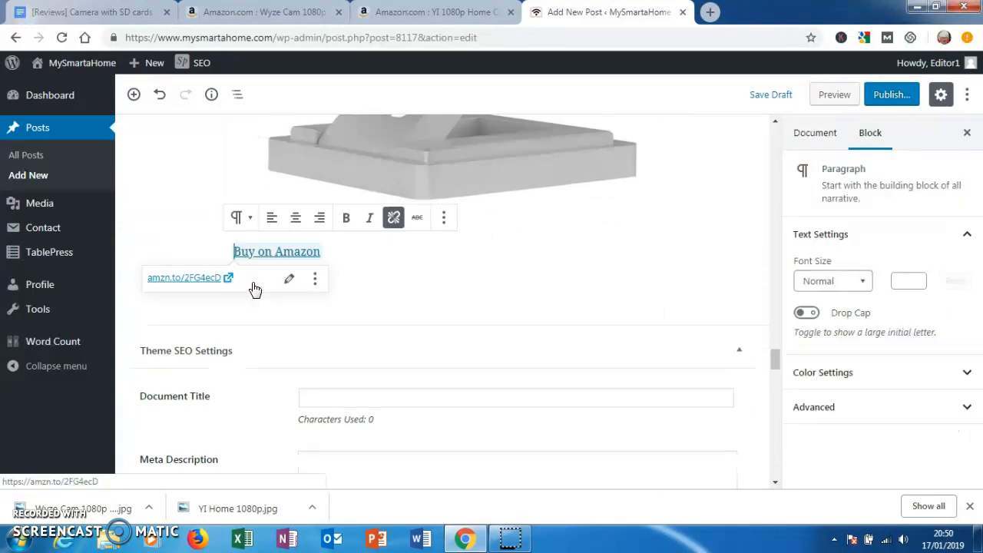
{"action": "left_click", "coordinate": [344, 253]}
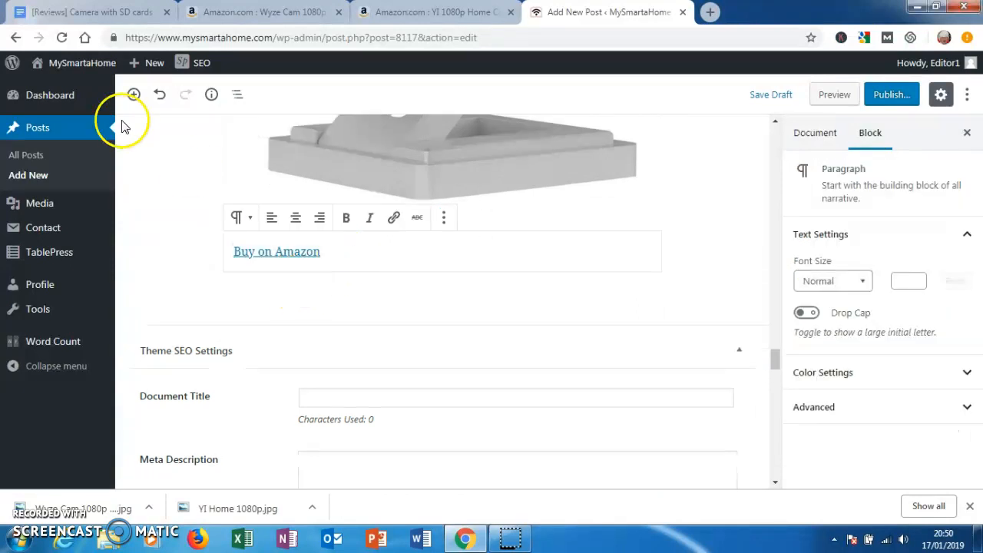
- Copy the full Wyze Cam review text from the reviews document into a new paragraph block below the "Buy on Amazon" link
{"action": "left_click", "coordinate": [96, 11]}
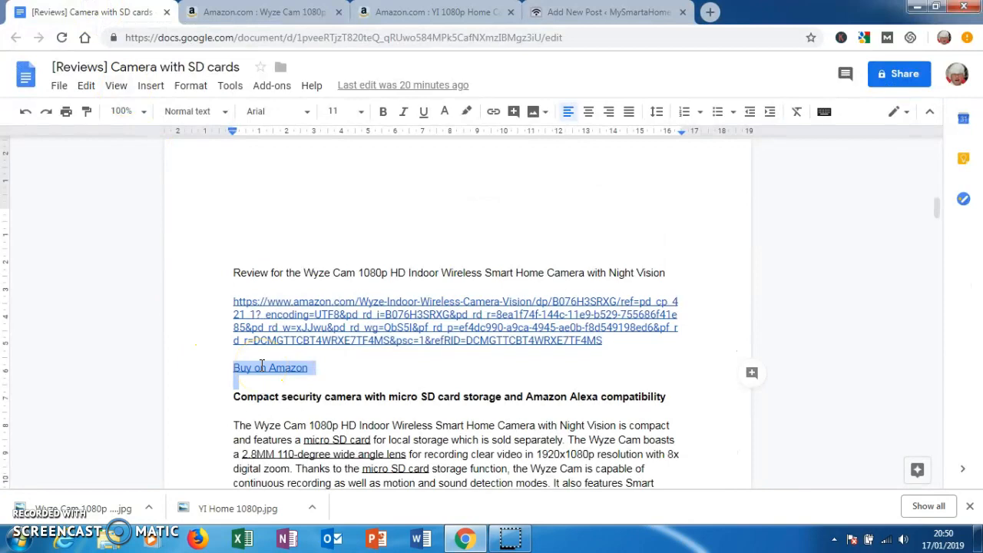
{"action": "left_click_drag", "start_coordinate": [234, 425], "coordinate": [304, 445]}
{"action": "left_click_drag", "start_coordinate": [333, 384], "coordinate": [340, 379]}
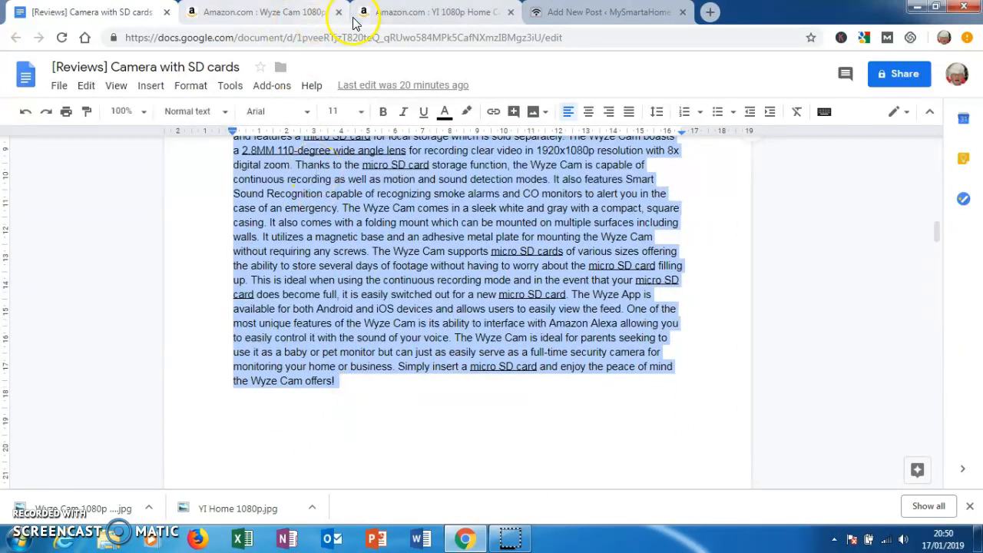
{"action": "left_click", "coordinate": [581, 15]}
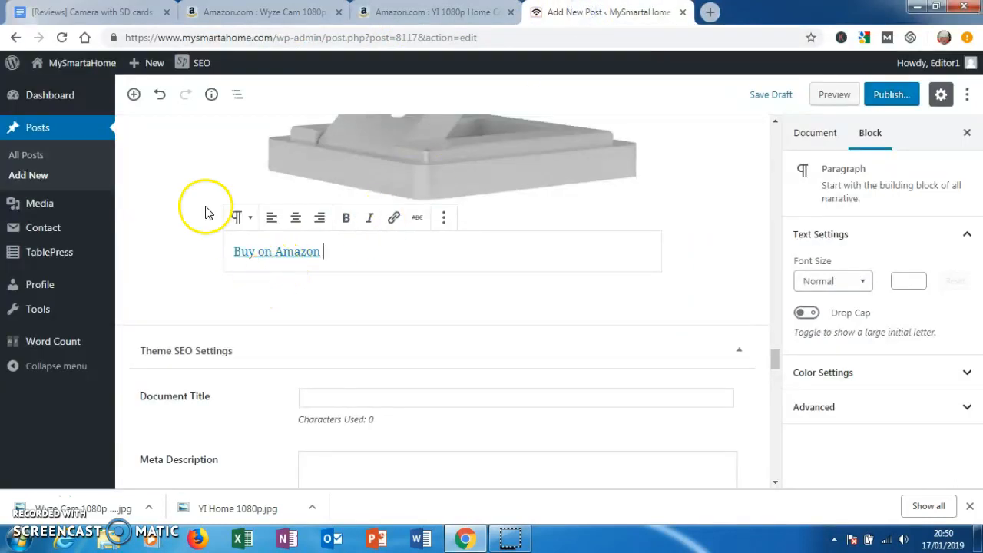
{"action": "left_click", "coordinate": [132, 94]}
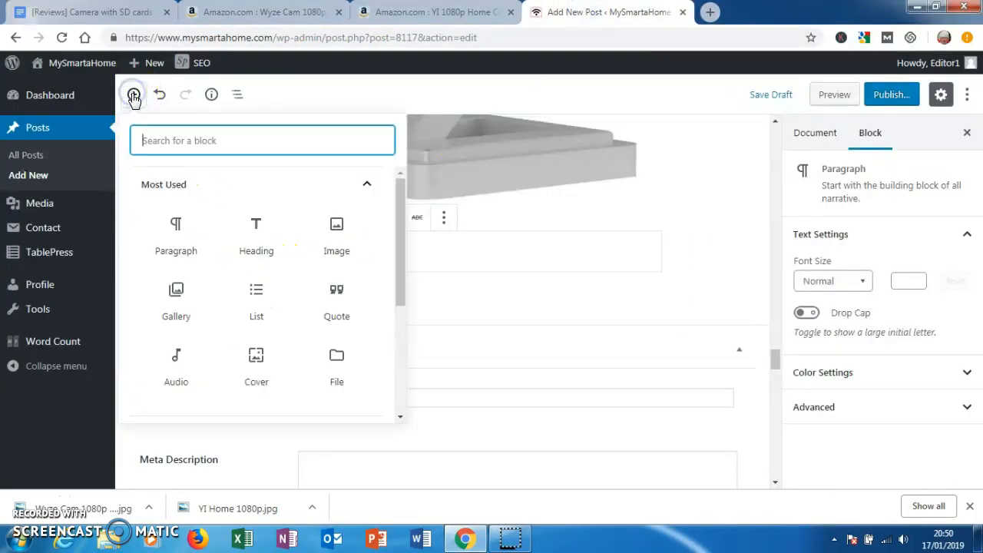
{"action": "left_click", "coordinate": [178, 244]}
{"action": "key", "text": "ctrl+v"}
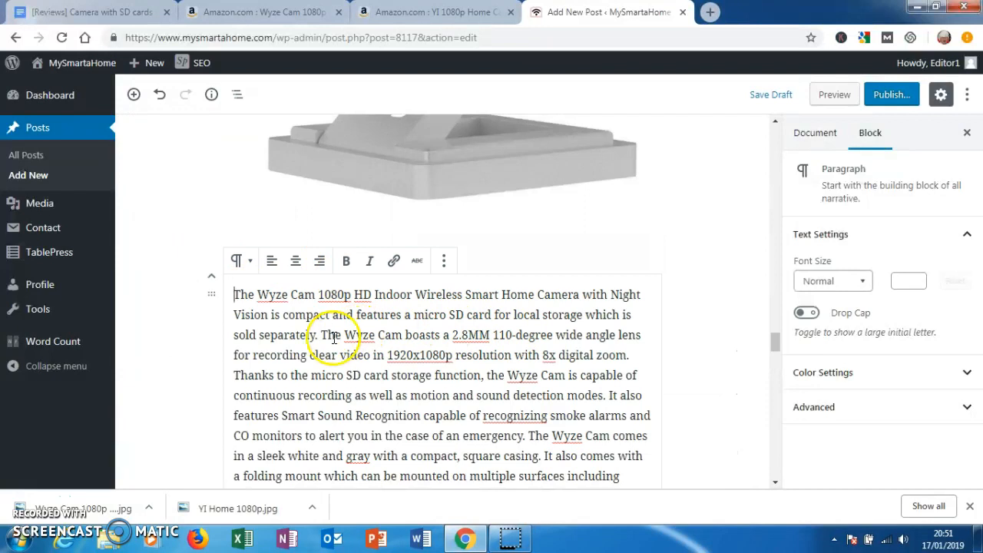
- Start new paragraphs before "The Wyze Cam boasts", "Thanks to the micro SD card" and "It also features Smart Sound Recognition"
{"action": "key", "text": "Return"}
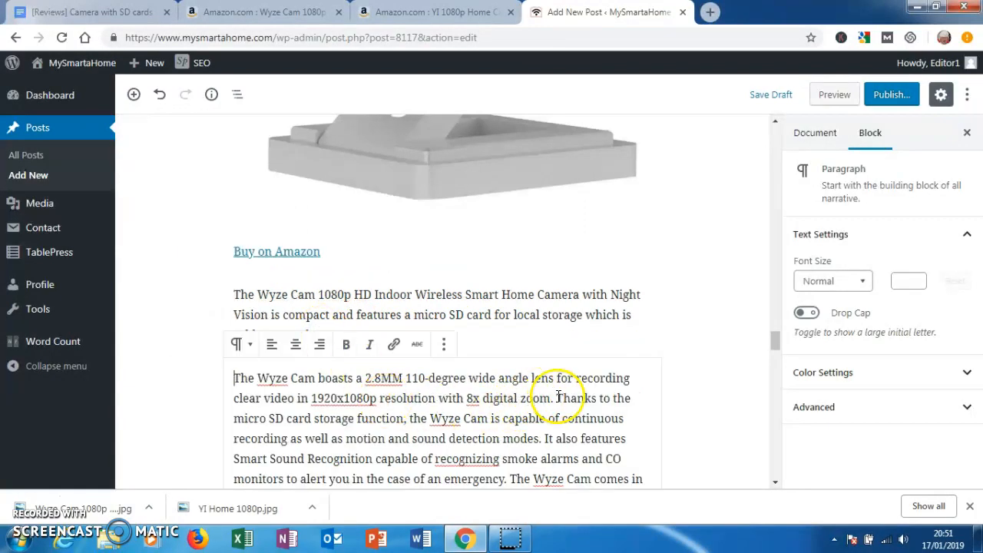
{"action": "key", "text": "Return"}
{"action": "left_click", "coordinate": [521, 453]}
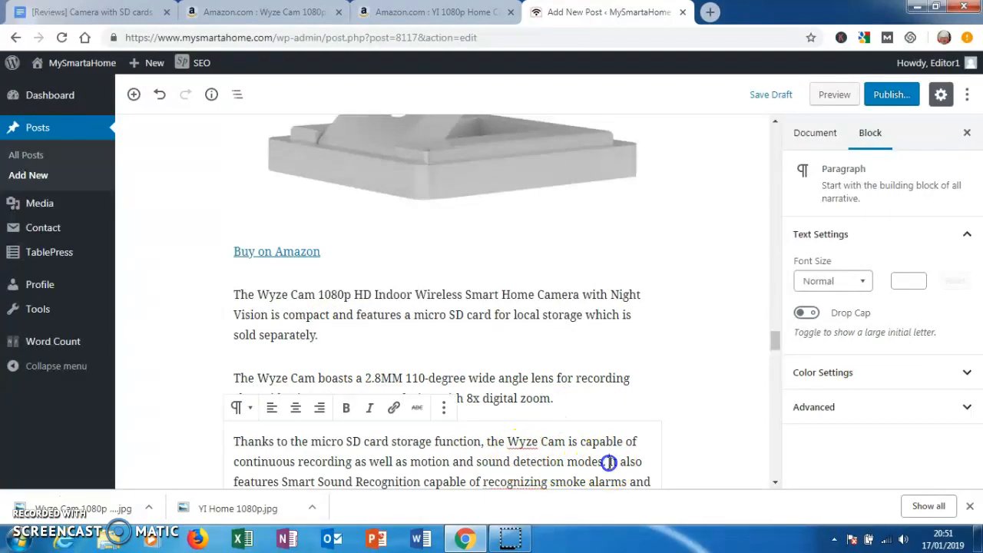
{"action": "key", "text": "Return"}
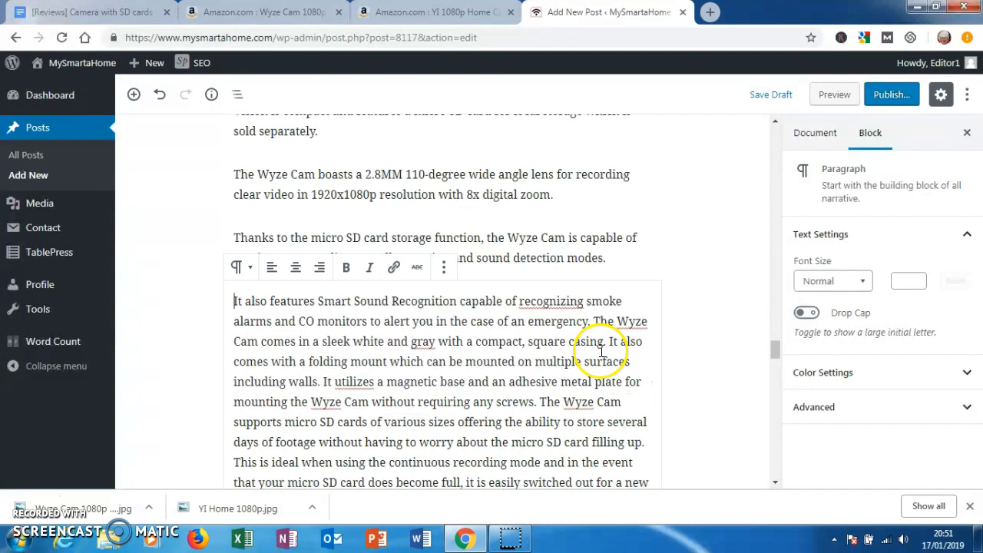
- Split the Wyze Cam review before "The Wyze Cam comes in", "It also comes with a folding mount" and "It utilizes"
{"action": "key", "text": "Return"}
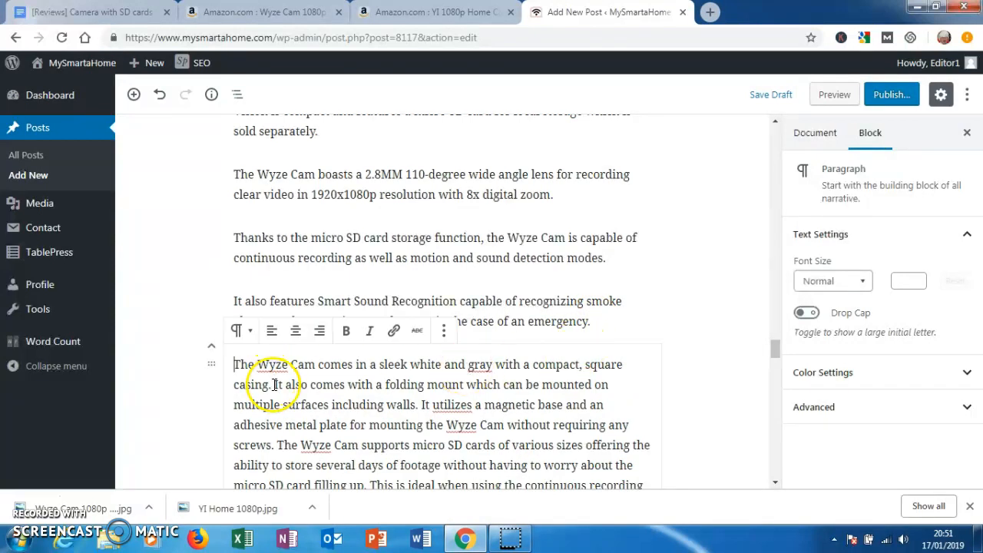
{"action": "left_click", "coordinate": [274, 384]}
{"action": "key", "text": "Return"}
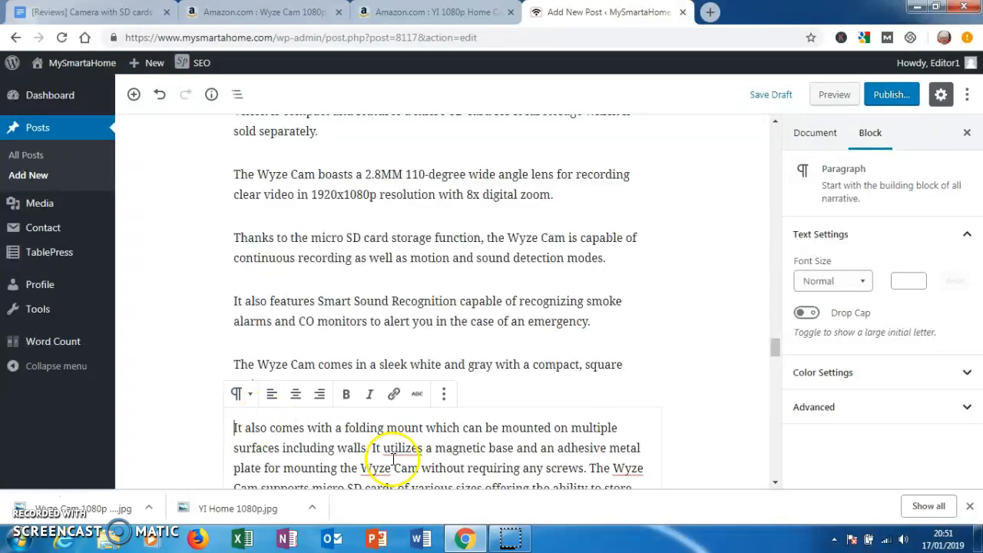
{"action": "key", "text": "Return"}
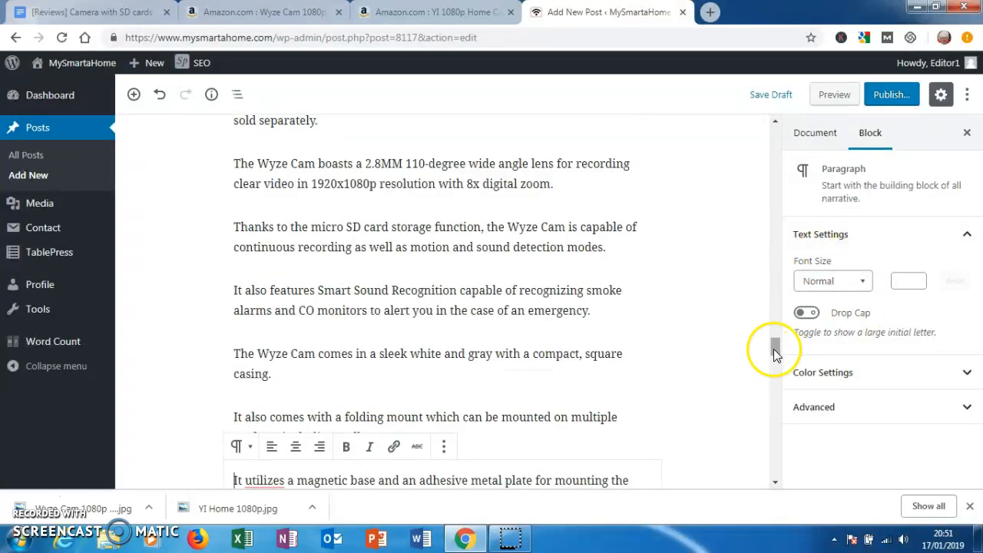
- Break the remaining Wyze Cam text before "The Wyze Cam supports", "This is ideal when" and "The Wyze App is available"
{"action": "scroll", "coordinate": [774, 349], "scroll_direction": "down", "scroll_amount": 3}
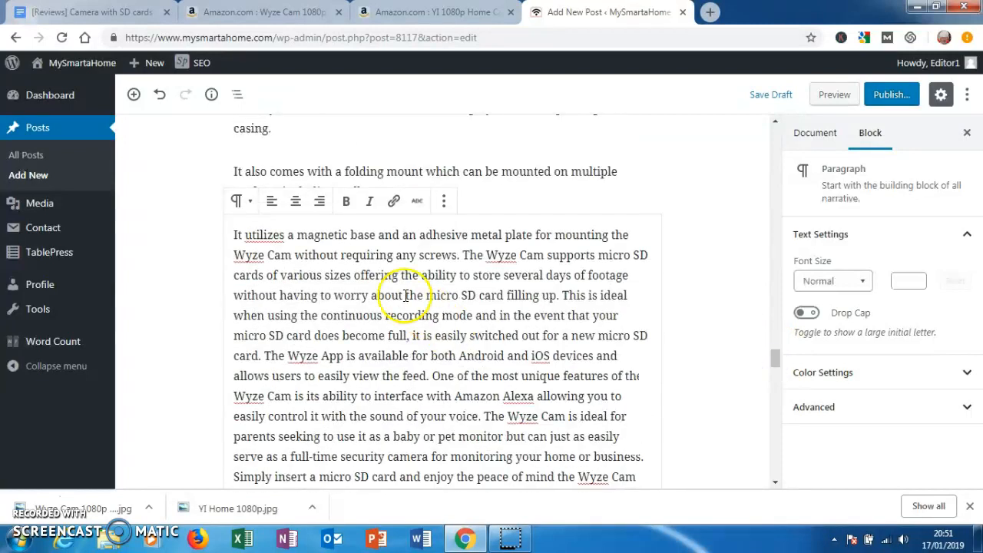
{"action": "left_click", "coordinate": [463, 253]}
{"action": "key", "text": "Return"}
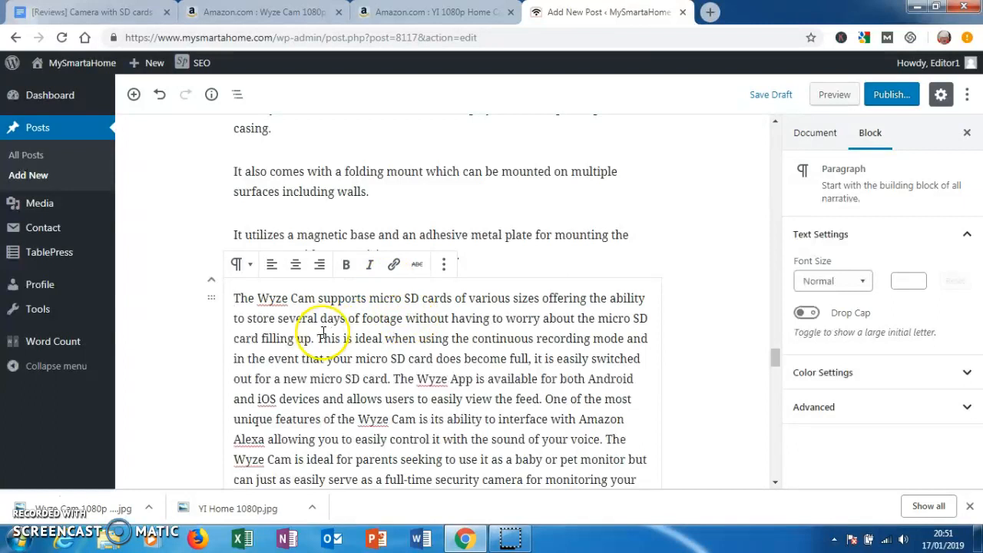
{"action": "left_click", "coordinate": [316, 338]}
{"action": "key", "text": "Return"}
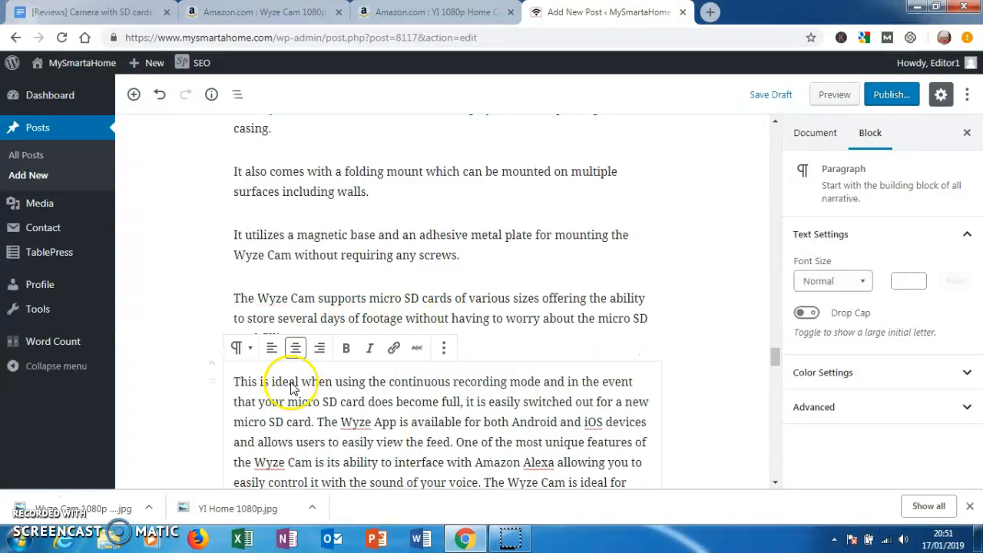
{"action": "left_click", "coordinate": [317, 420]}
{"action": "key", "text": "Return"}
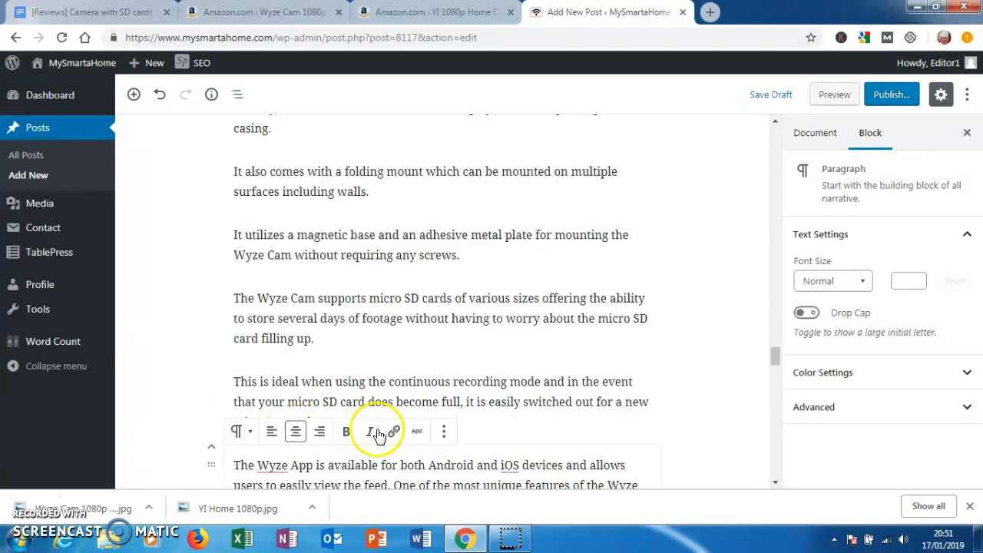
- Start new paragraphs before "One of the most unique features", "The Wyze Cam is ideal" and "Simply insert a micro SD card", and save the draft
{"action": "left_click_drag", "start_coordinate": [773, 361], "coordinate": [773, 375]}
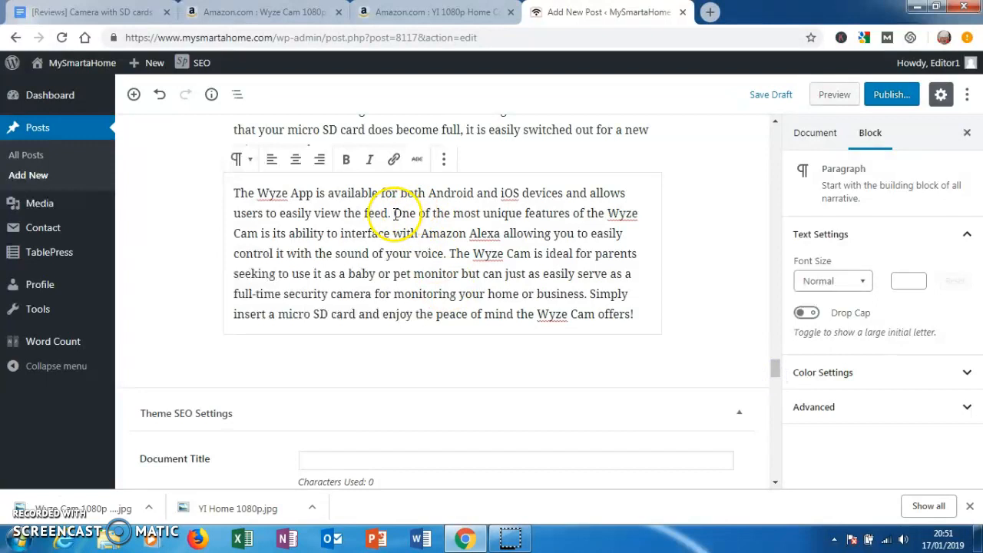
{"action": "key", "text": "Return"}
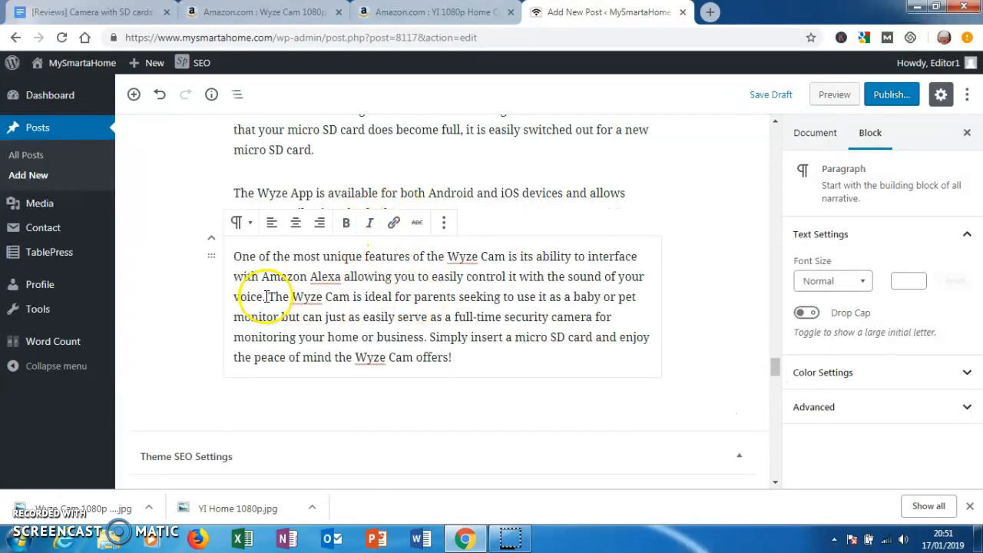
{"action": "key", "text": "Return"}
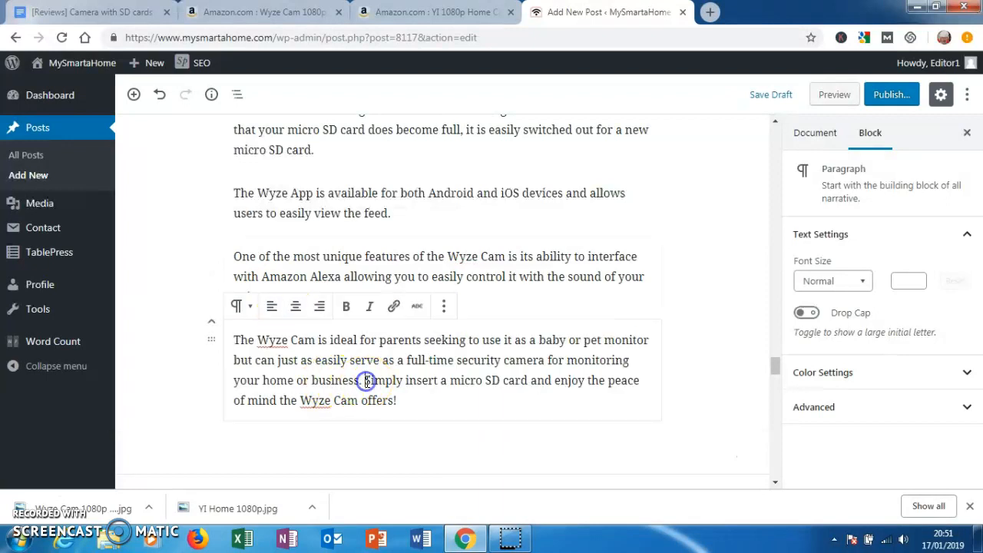
{"action": "key", "text": "Return"}
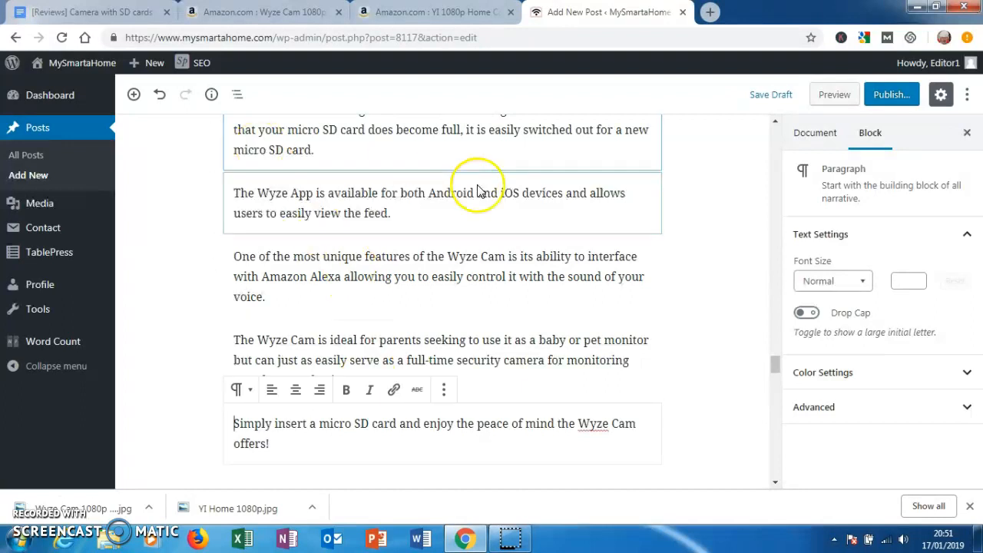
{"action": "left_click", "coordinate": [758, 100]}
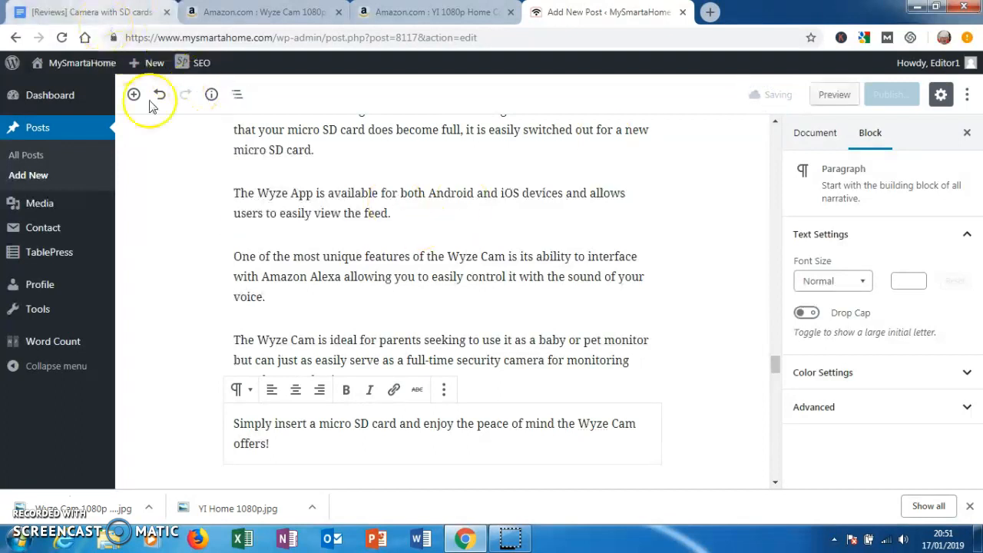
- Copy the product name "TENVIS HD IP Camera" from the title of the TENVIS review in the reviews document
{"action": "left_click", "coordinate": [98, 14]}
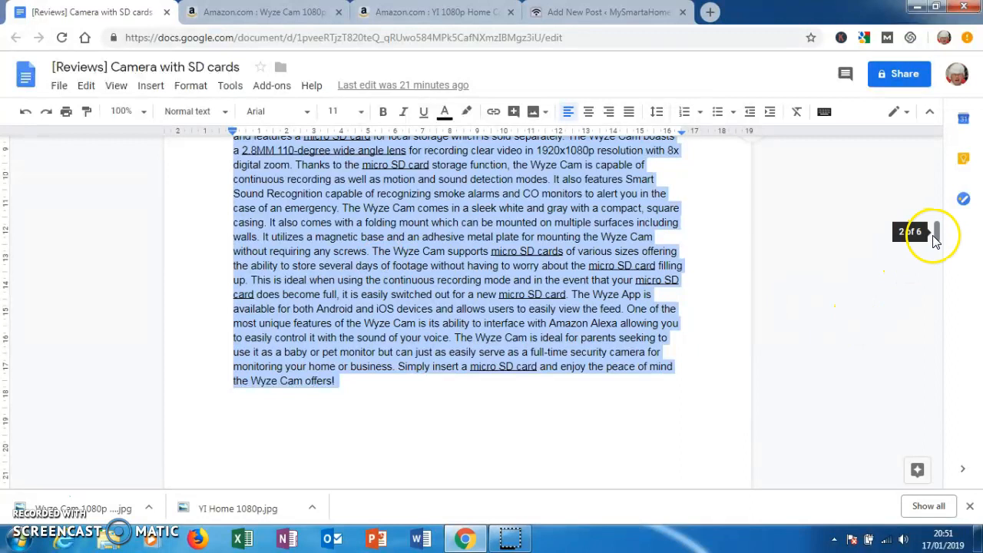
{"action": "left_click_drag", "start_coordinate": [935, 235], "coordinate": [937, 275]}
{"action": "left_click", "coordinate": [232, 266]}
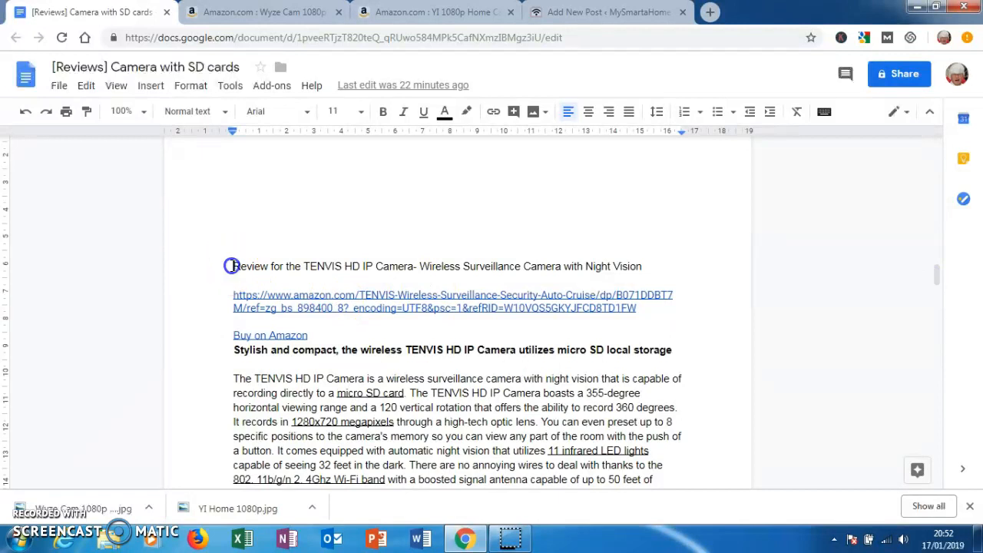
{"action": "left_click_drag", "start_coordinate": [232, 266], "coordinate": [271, 265]}
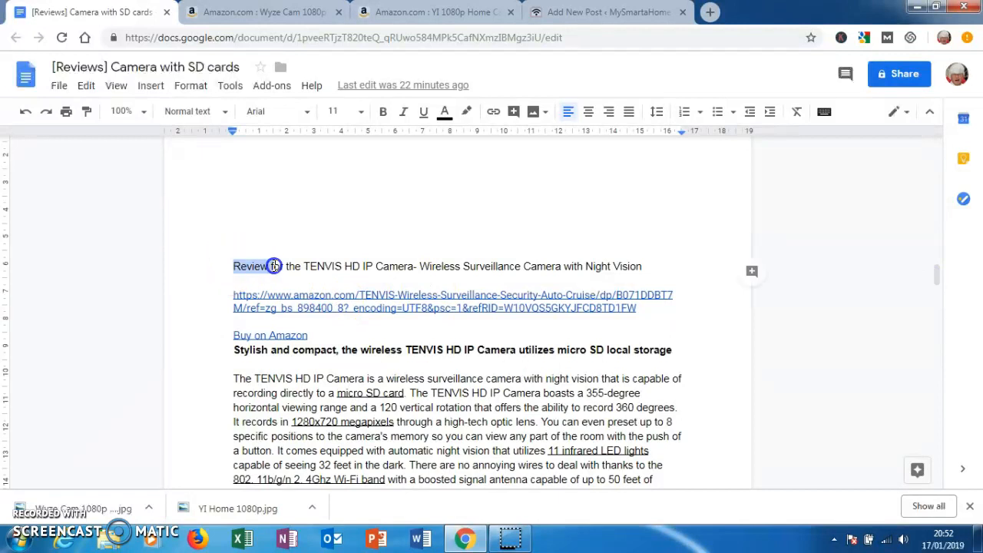
{"action": "left_click_drag", "start_coordinate": [413, 268], "coordinate": [304, 266]}
{"action": "key", "text": "ctrl+c"}
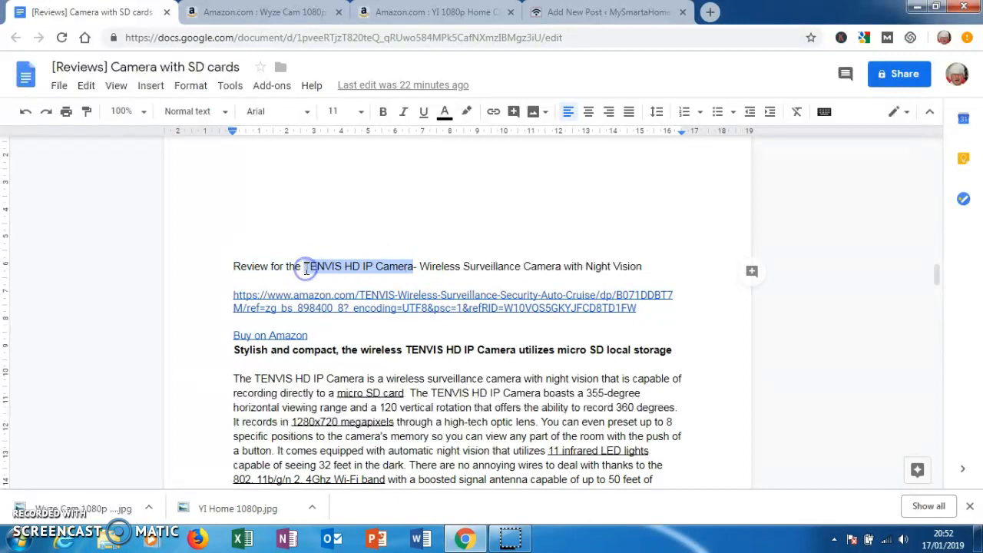
- Add the H2 heading "TENVIS HD IP Camera" below the last Wyze Cam paragraph in the WordPress post
{"action": "left_click", "coordinate": [590, 13]}
{"action": "left_click", "coordinate": [287, 450]}
{"action": "left_click", "coordinate": [133, 93]}
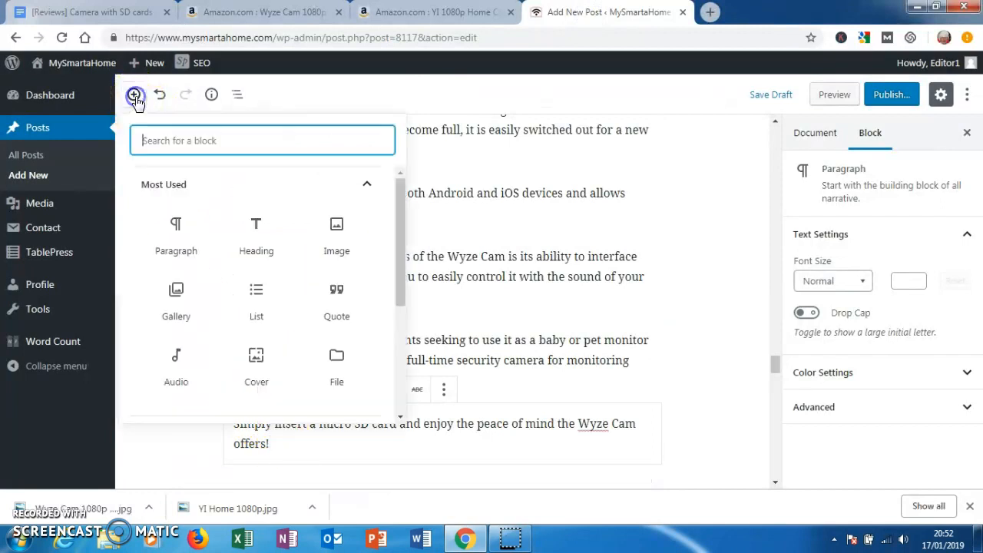
{"action": "left_click", "coordinate": [257, 234]}
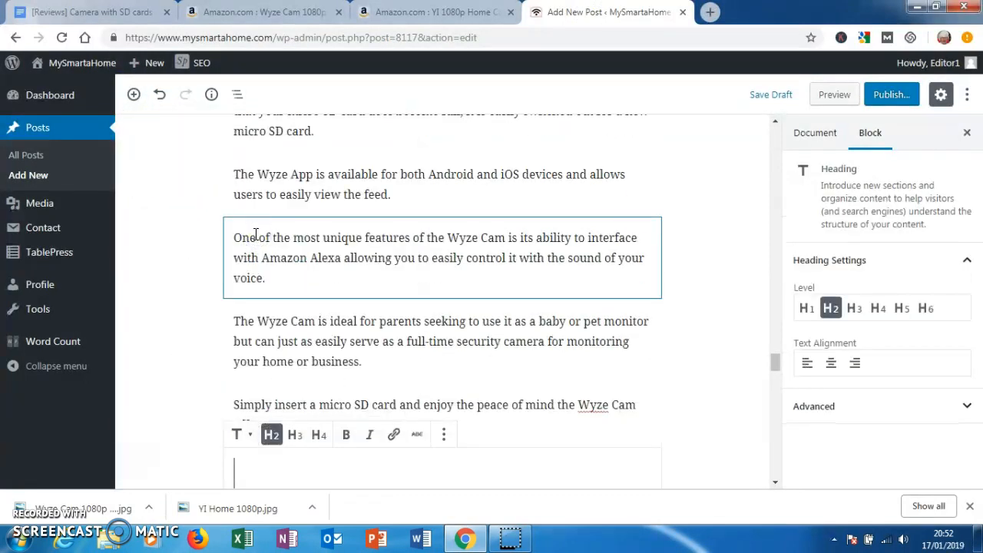
{"action": "key", "text": "ctrl+v"}
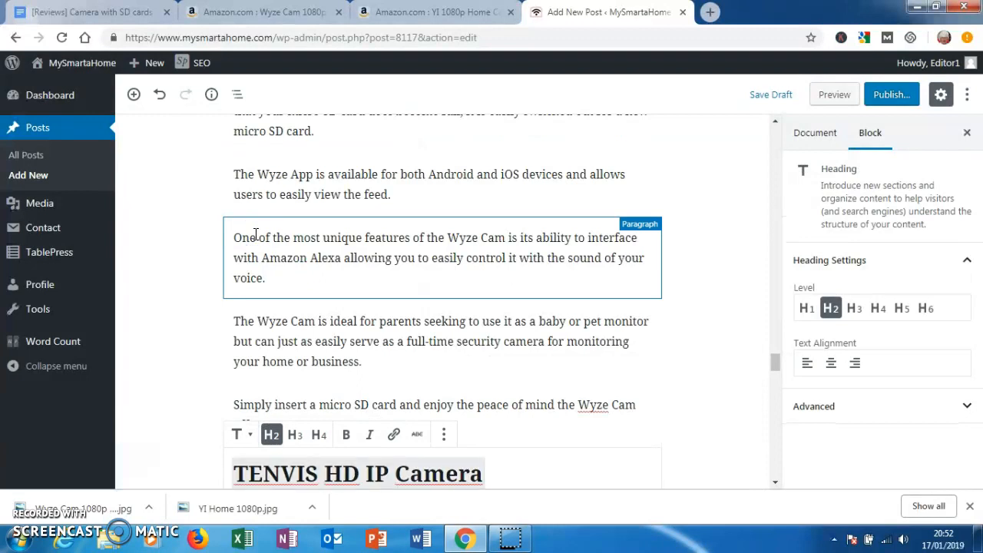
- Open the TENVIS camera's Amazon page from the link in the reviews document and close the Wyze Cam and YI Home product pages
{"action": "left_click", "coordinate": [131, 14]}
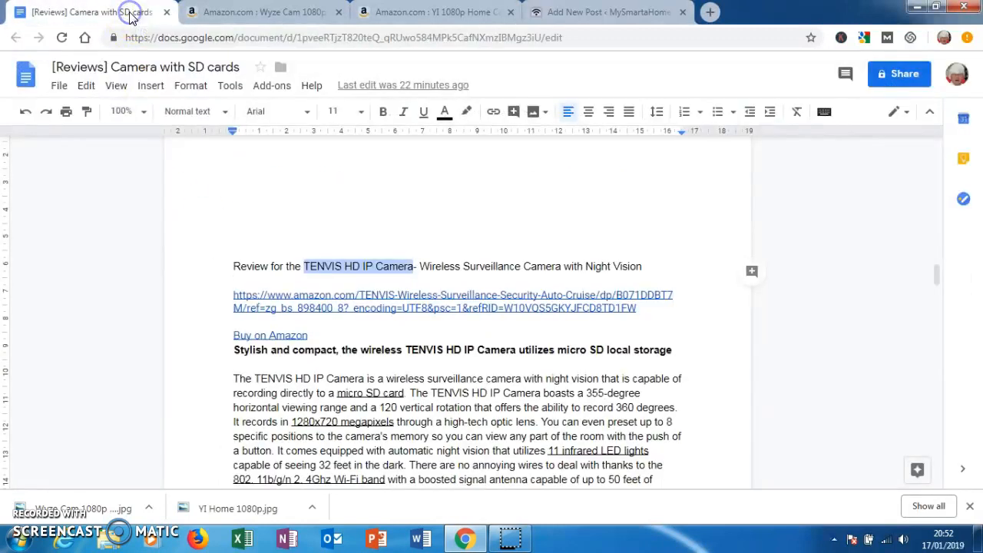
{"action": "left_click", "coordinate": [295, 290]}
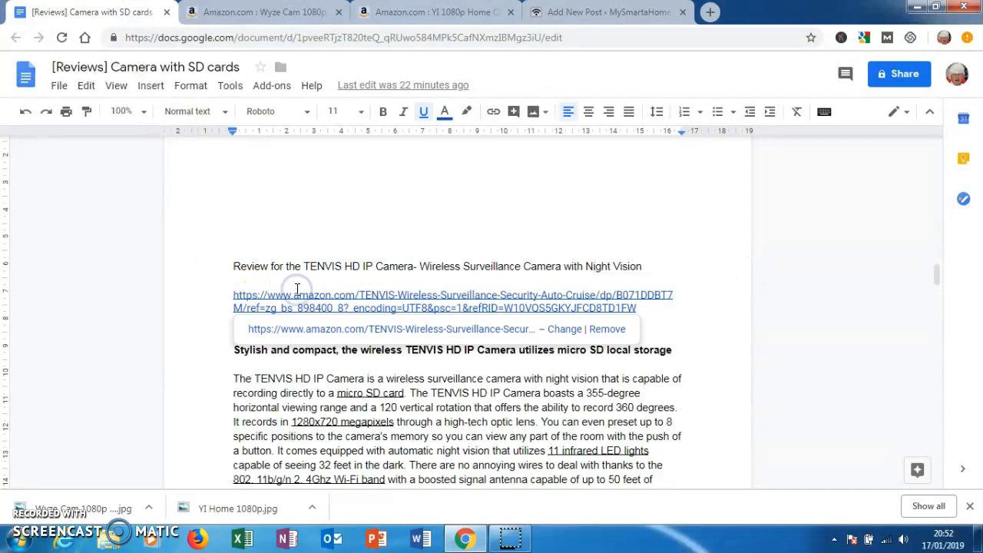
{"action": "left_click", "coordinate": [315, 328]}
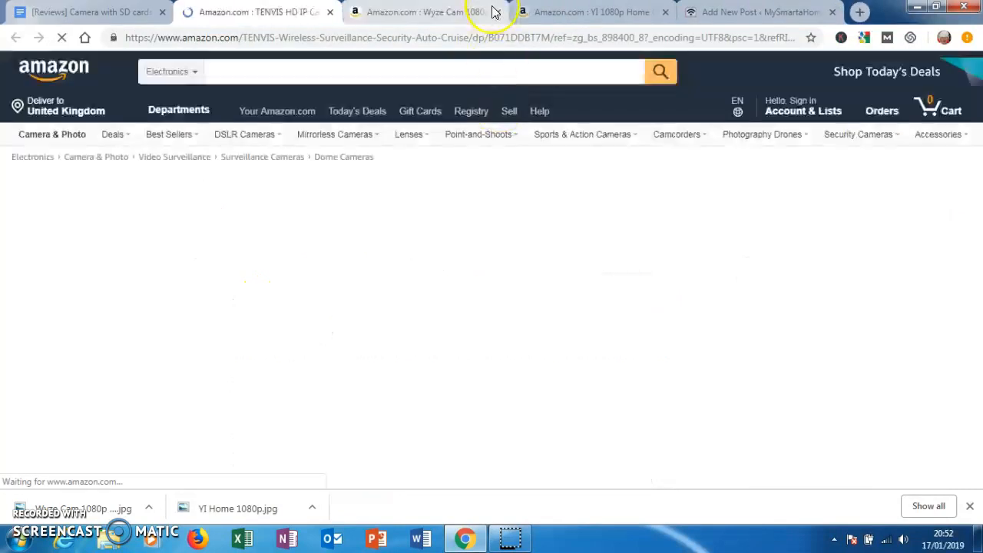
{"action": "left_click", "coordinate": [493, 11]}
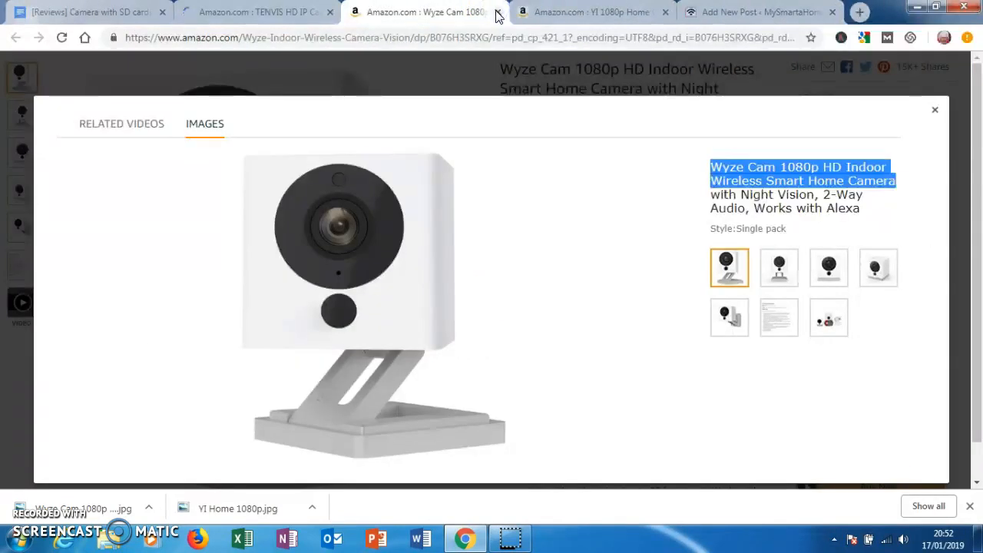
{"action": "left_click", "coordinate": [497, 12]}
{"action": "left_click", "coordinate": [497, 12]}
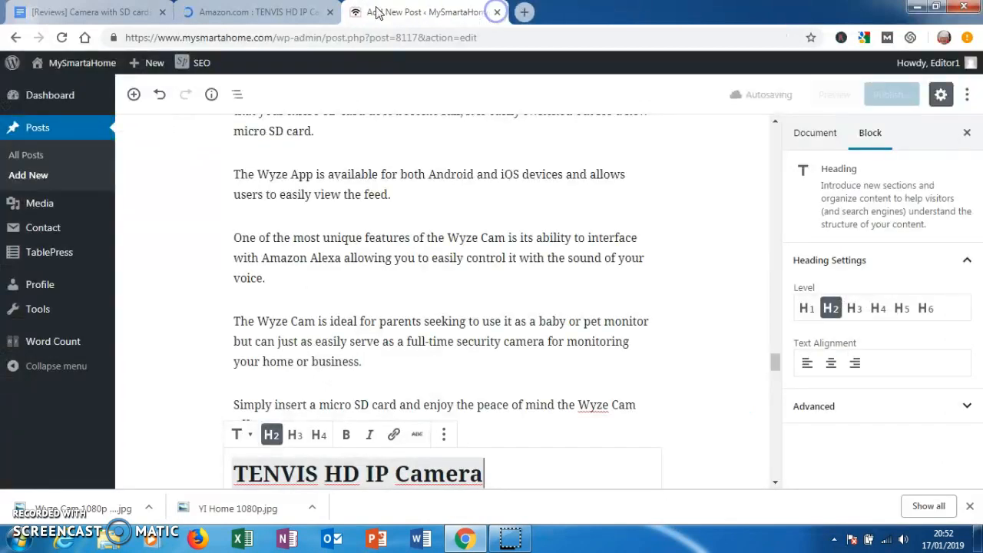
{"action": "left_click", "coordinate": [290, 14]}
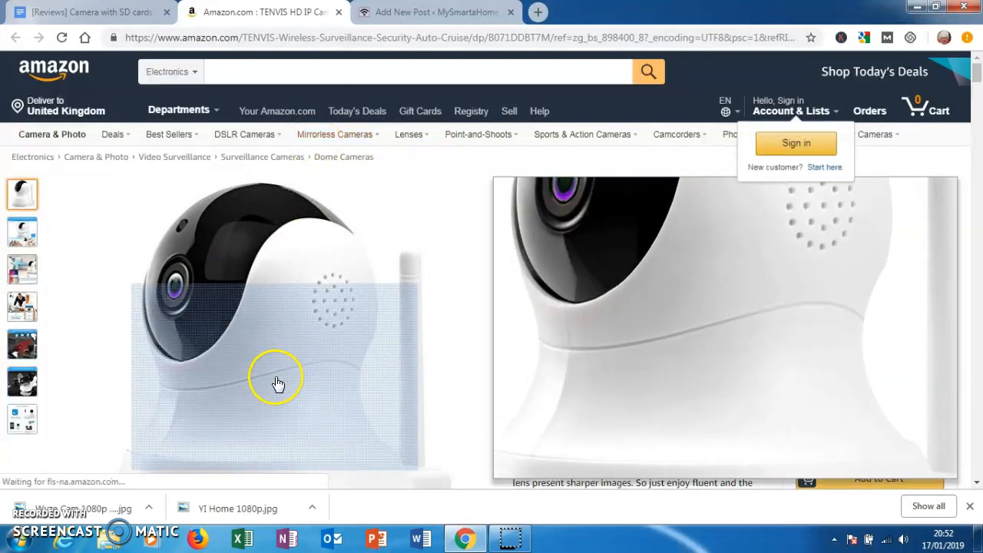
- Save the enlarged TENVIS product image to Downloads as "TENVIS HD IP Camera- Wireless Surveillance Camera with Night Vision", copying that name from the product title
{"action": "left_click", "coordinate": [275, 379]}
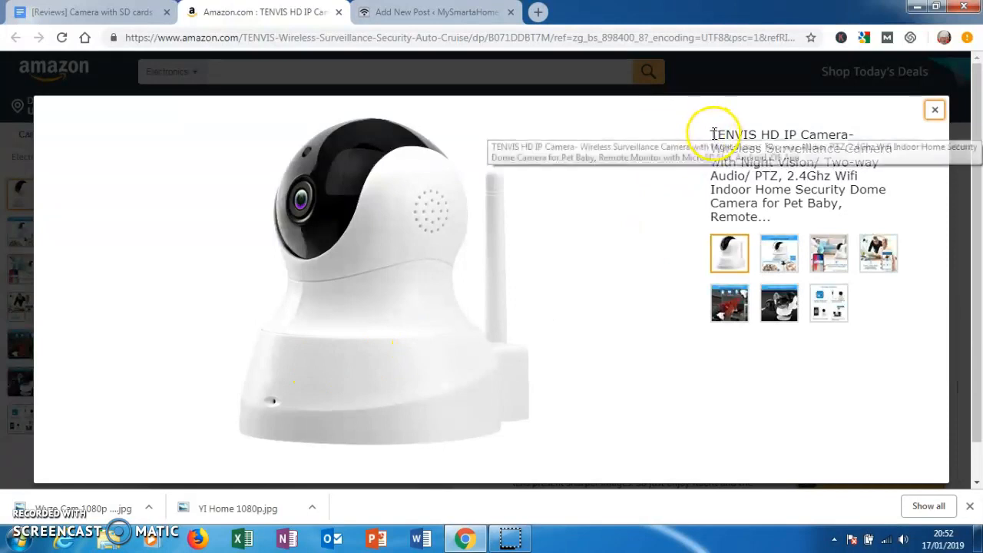
{"action": "left_click_drag", "start_coordinate": [713, 135], "coordinate": [816, 157]}
{"action": "key", "text": "ctrl+c"}
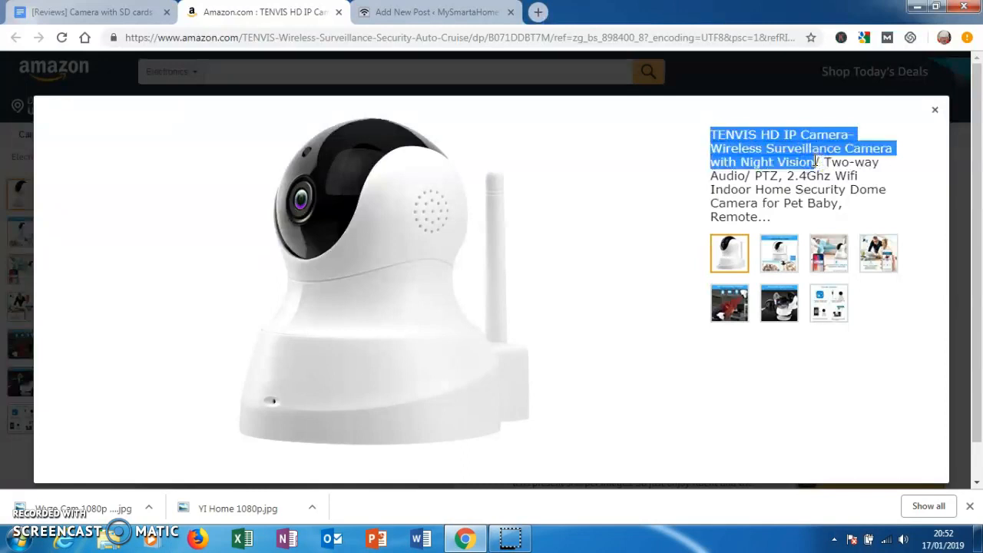
{"action": "right_click", "coordinate": [384, 290]}
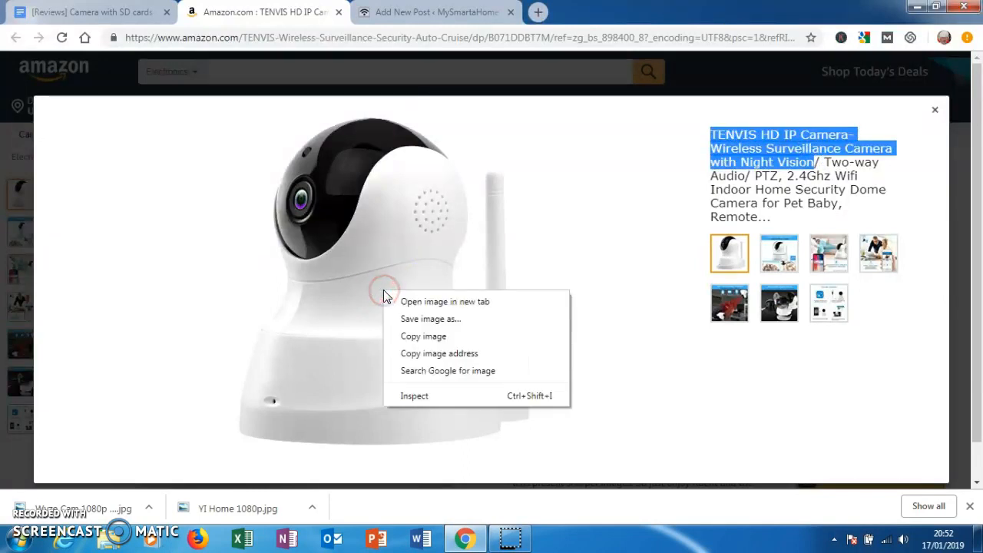
{"action": "left_click", "coordinate": [418, 318]}
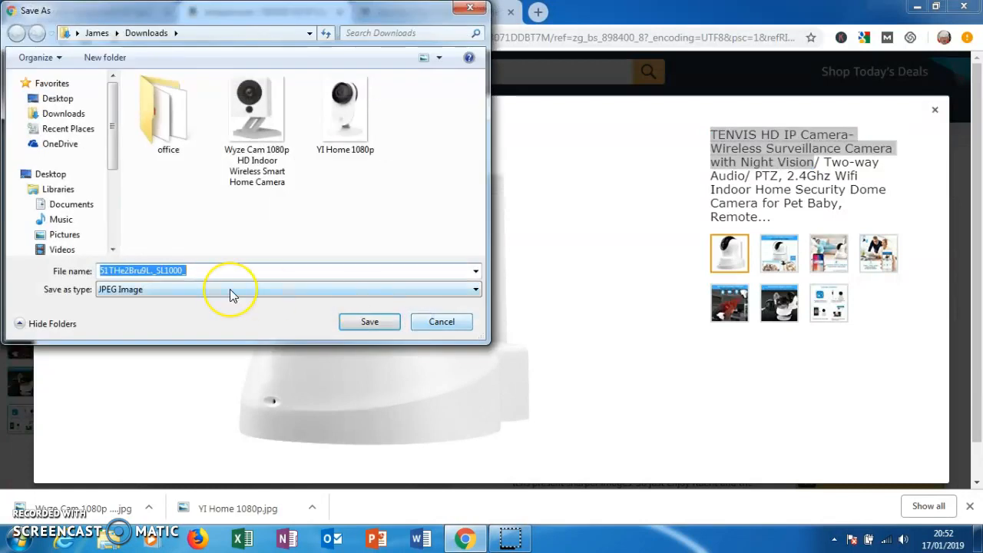
{"action": "key", "text": "ctrl+v"}
{"action": "left_click", "coordinate": [368, 322]}
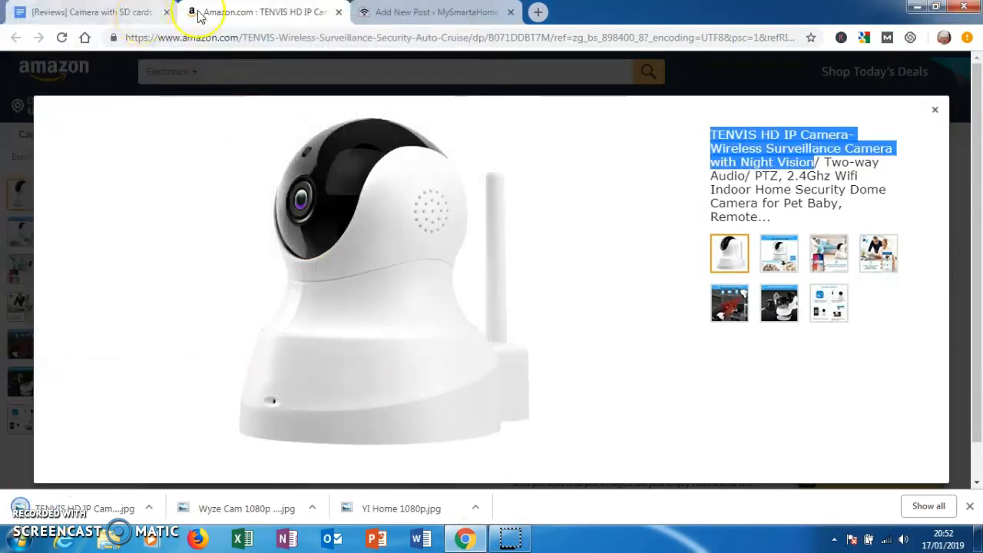
- Insert an image block below the "TENVIS HD IP Camera" heading in the post and upload the saved TENVIS image into it
{"action": "left_click", "coordinate": [405, 12]}
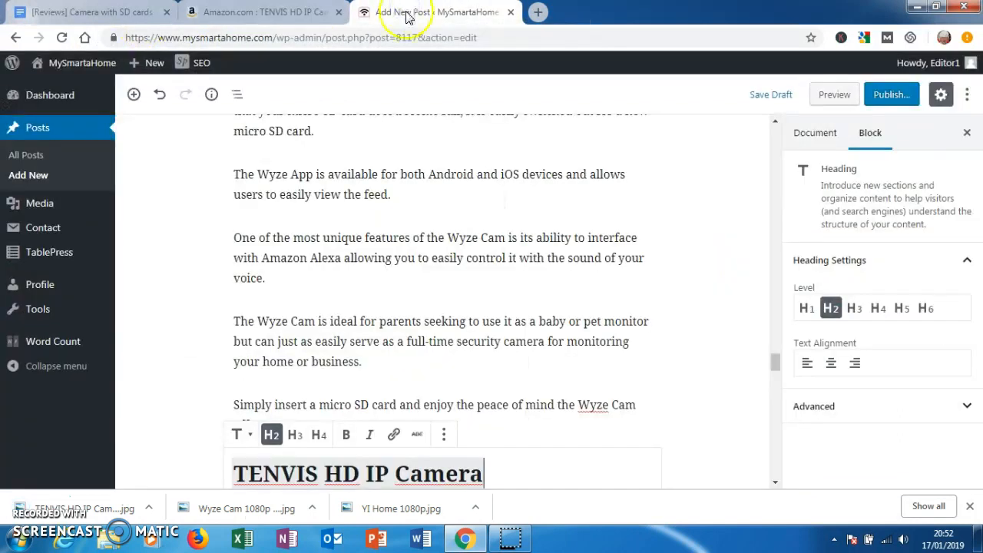
{"action": "left_click", "coordinate": [135, 95]}
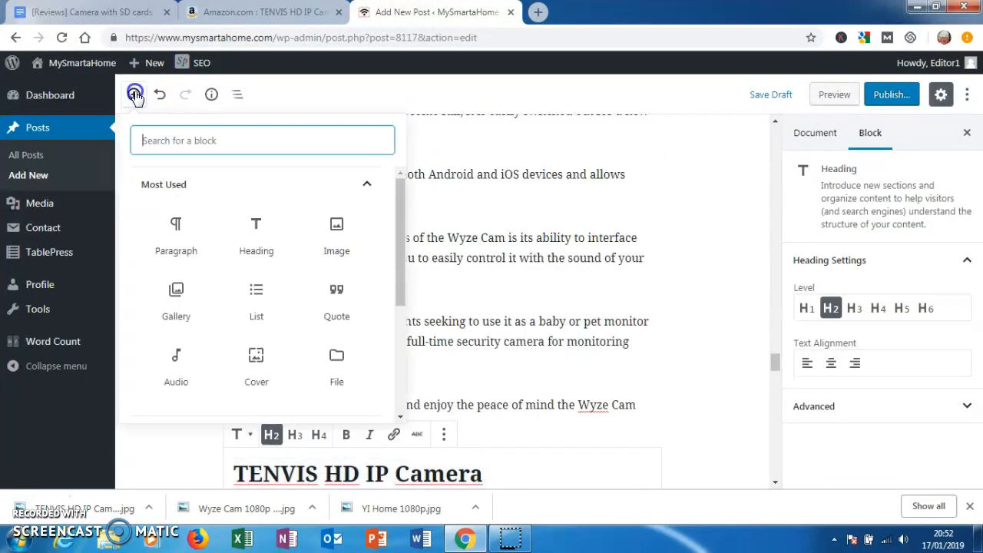
{"action": "left_click", "coordinate": [334, 239]}
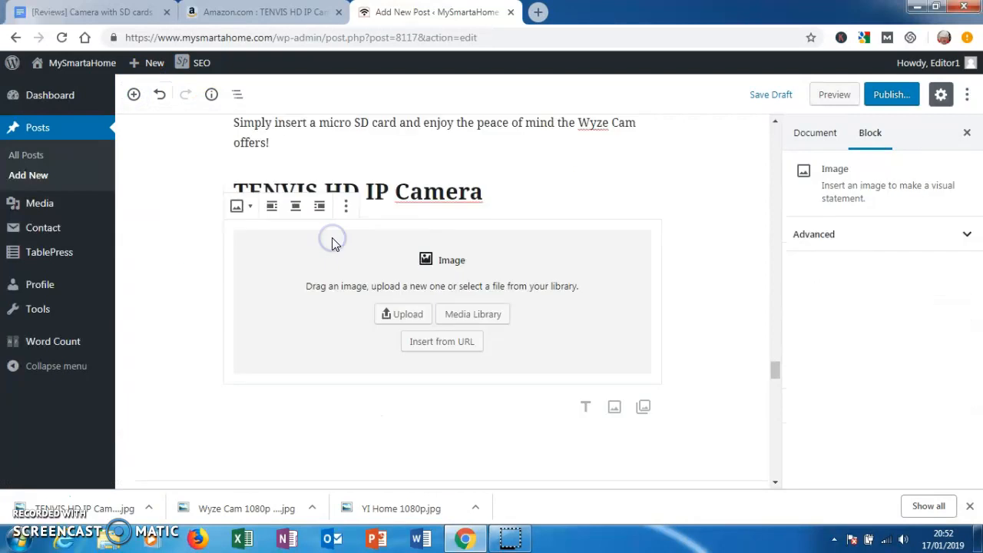
{"action": "left_click", "coordinate": [384, 313]}
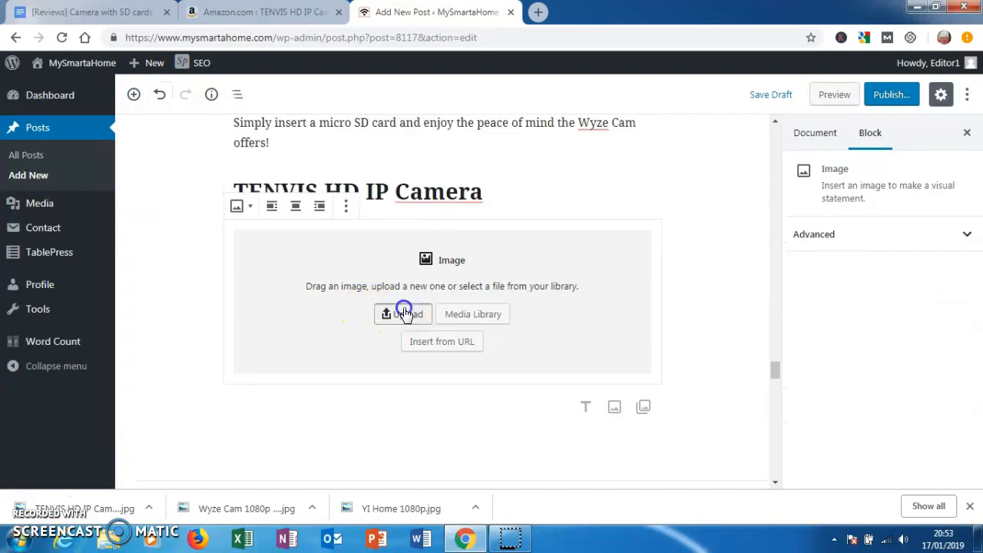
{"action": "left_click", "coordinate": [177, 233]}
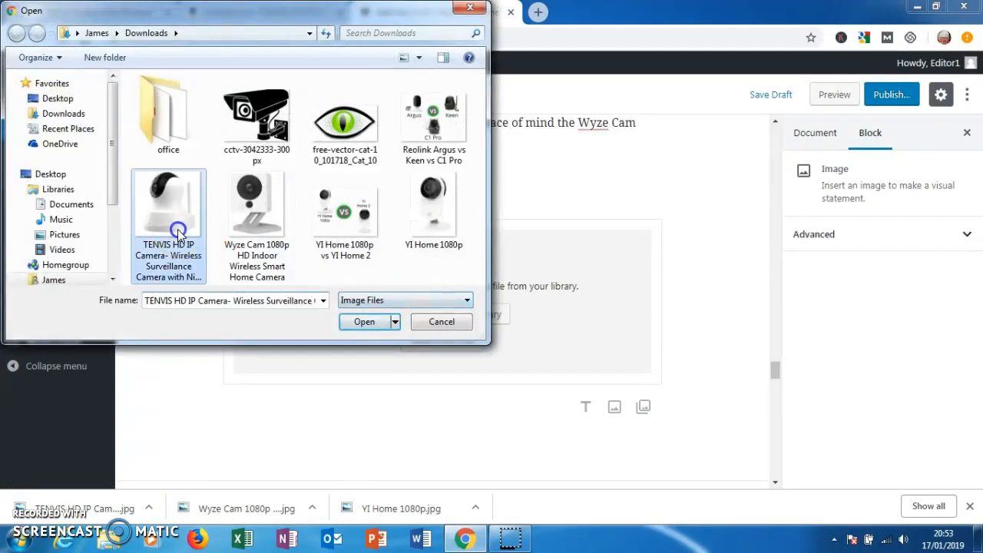
{"action": "left_click", "coordinate": [364, 322]}
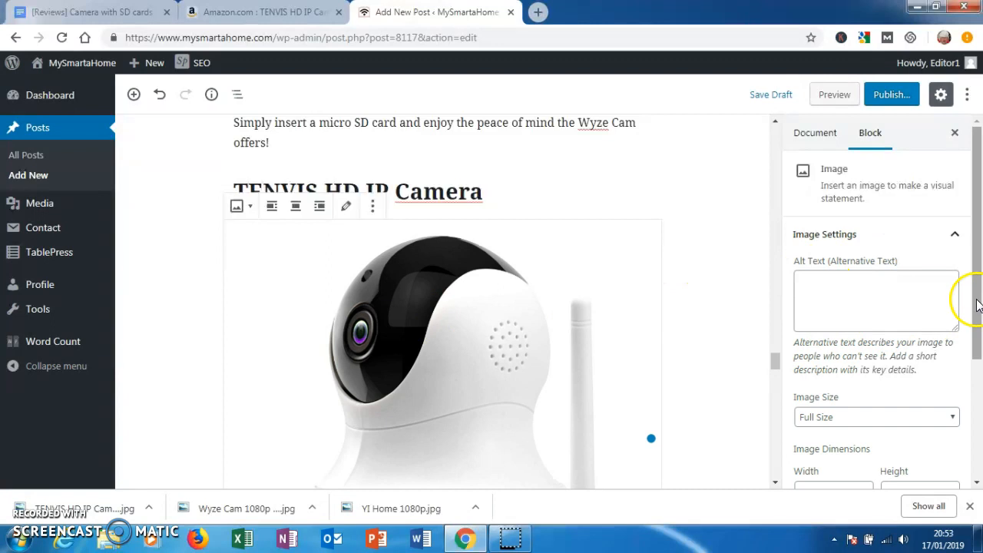
{"action": "left_click_drag", "start_coordinate": [975, 301], "coordinate": [976, 314]}
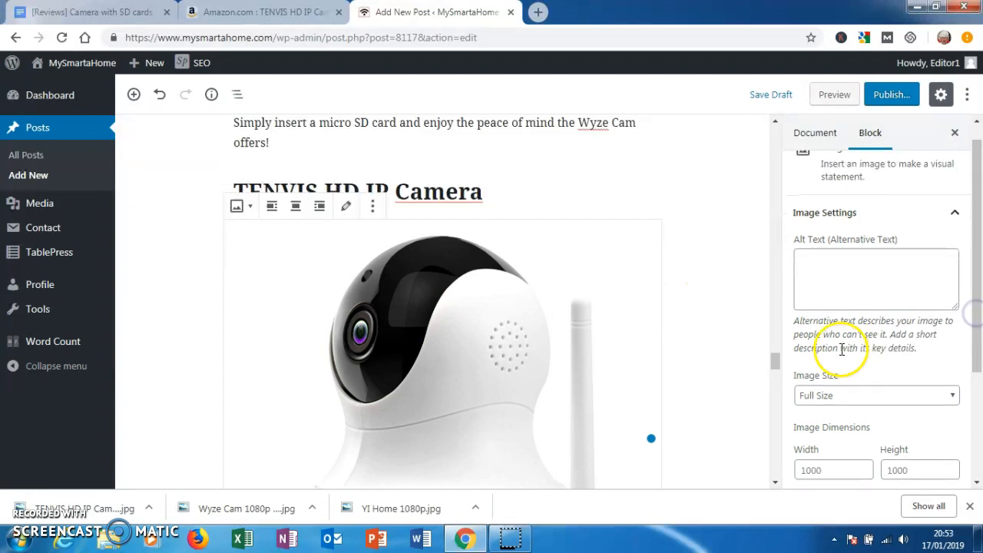
{"action": "left_click_drag", "start_coordinate": [774, 361], "coordinate": [773, 375]}
{"action": "left_click", "coordinate": [263, 369]}
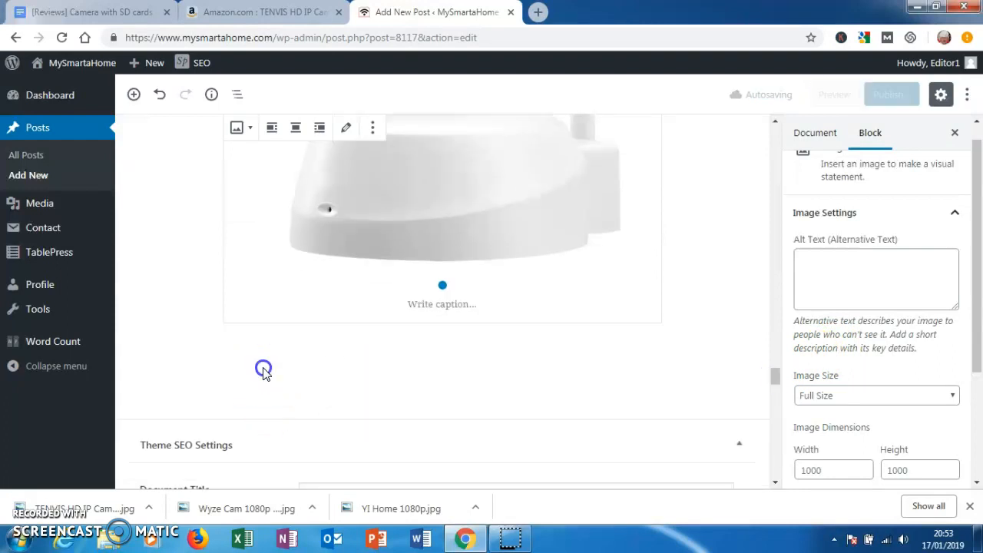
{"action": "left_click", "coordinate": [299, 335]}
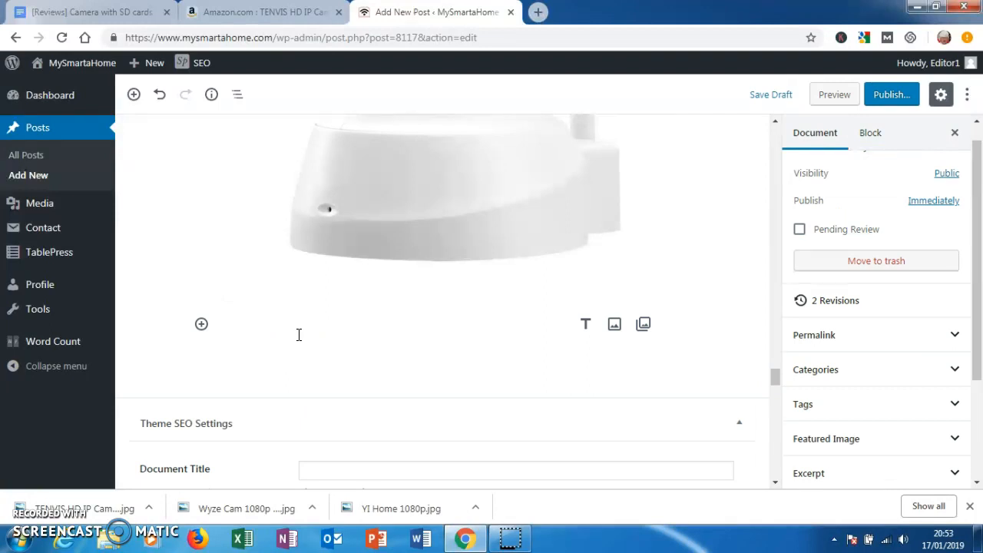
{"action": "left_click", "coordinate": [274, 338]}
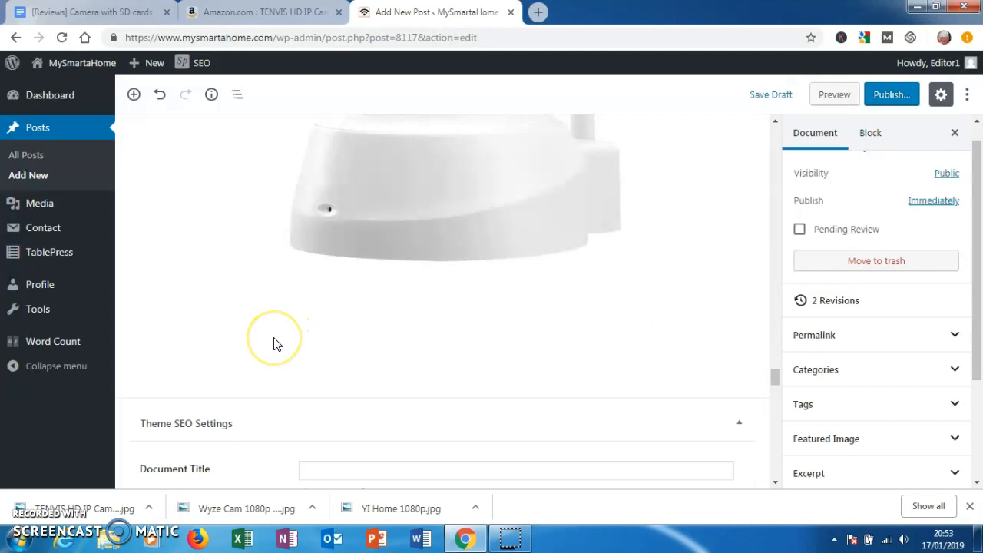
{"action": "left_click", "coordinate": [145, 398]}
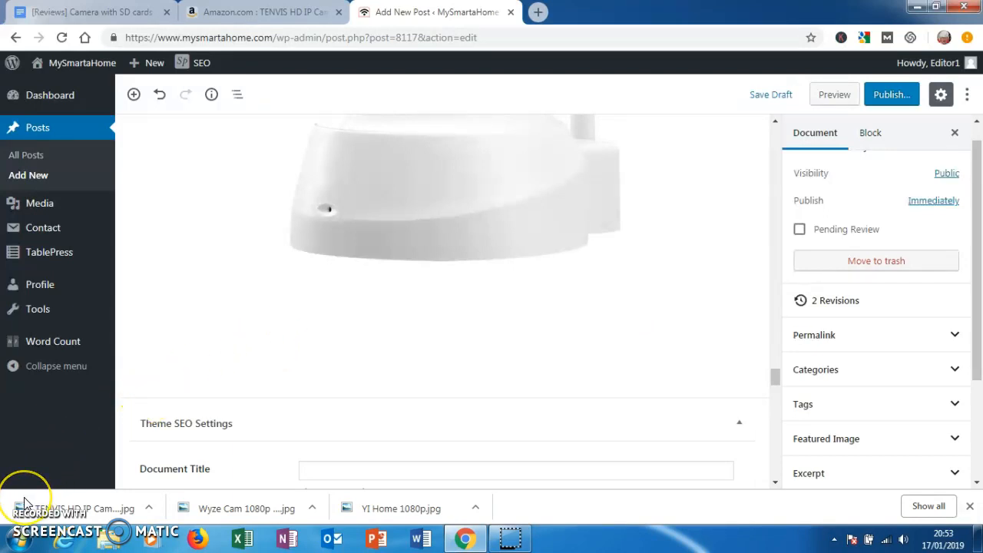